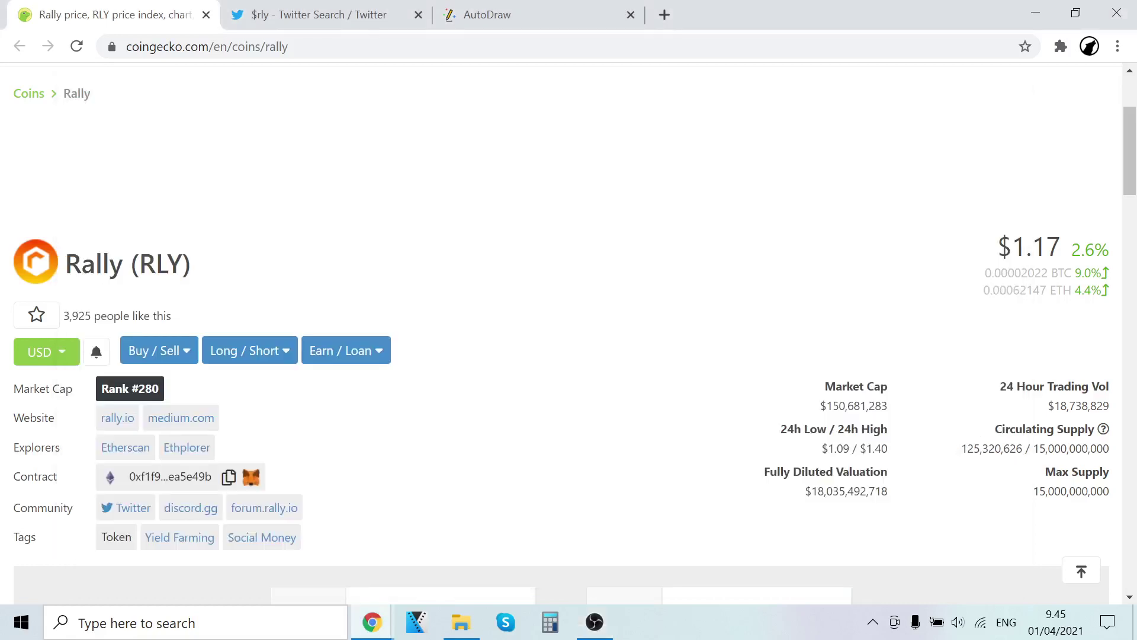
{"action": "scroll", "coordinate": [596, 223], "scroll_direction": "down", "scroll_amount": 3}
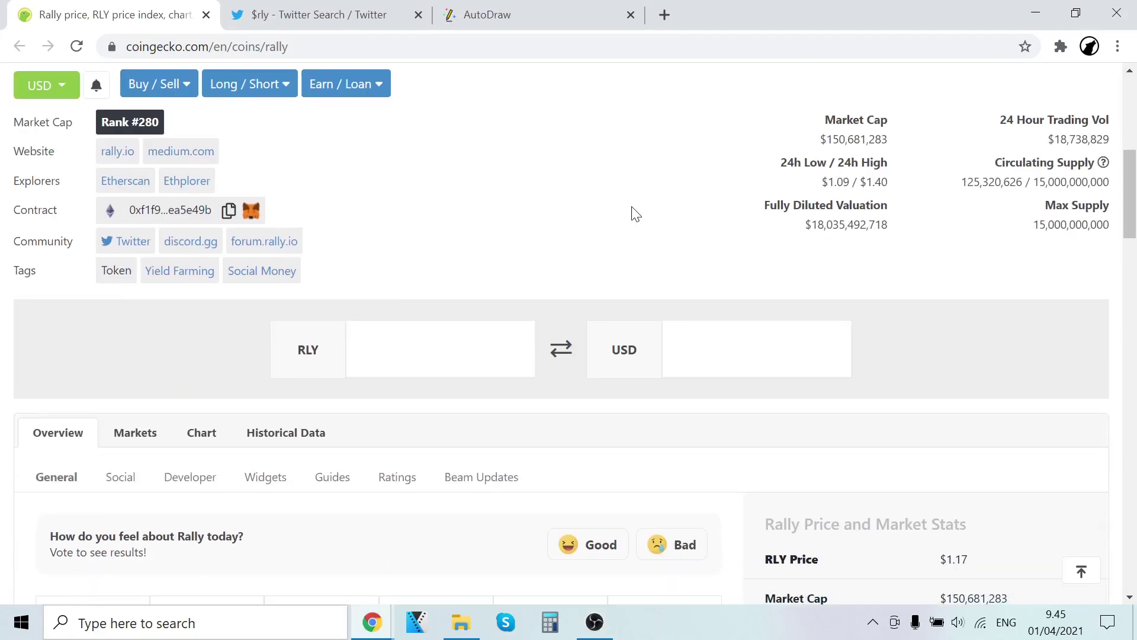
{"action": "scroll", "coordinate": [519, 254], "scroll_direction": "down", "scroll_amount": 3}
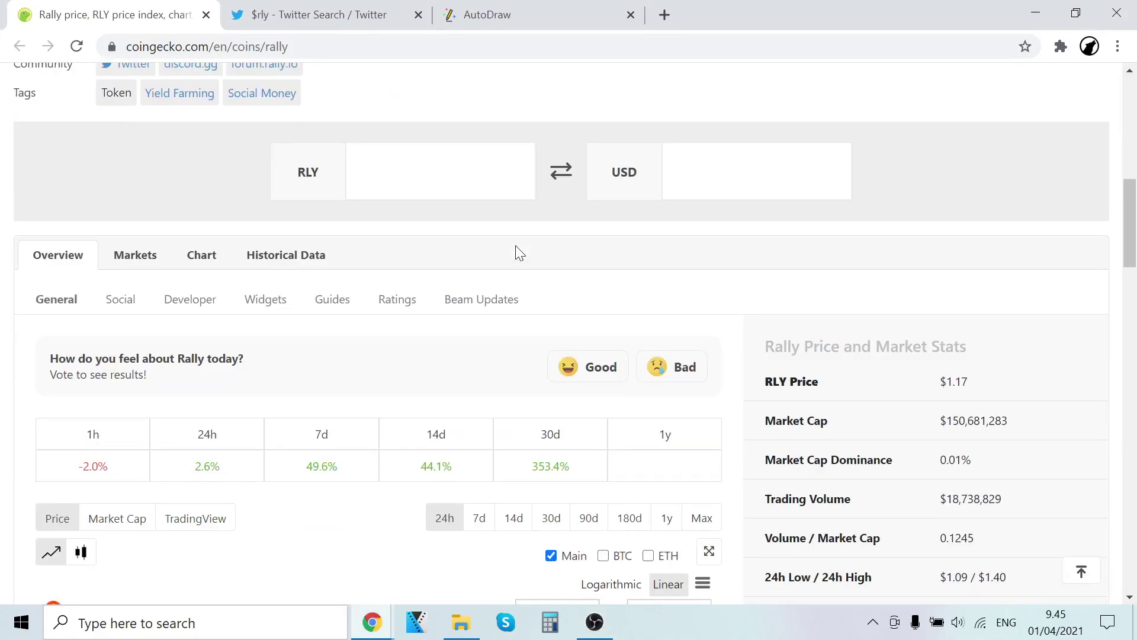
{"action": "scroll", "coordinate": [519, 254], "scroll_direction": "up", "scroll_amount": 6}
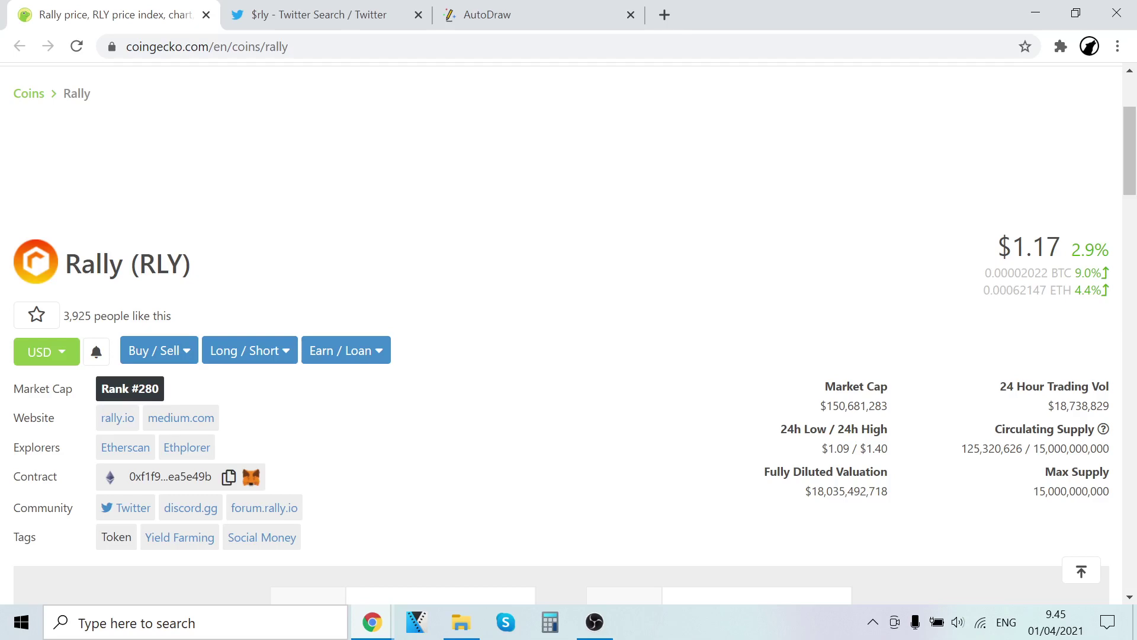
{"action": "scroll", "coordinate": [546, 230], "scroll_direction": "down", "scroll_amount": 2}
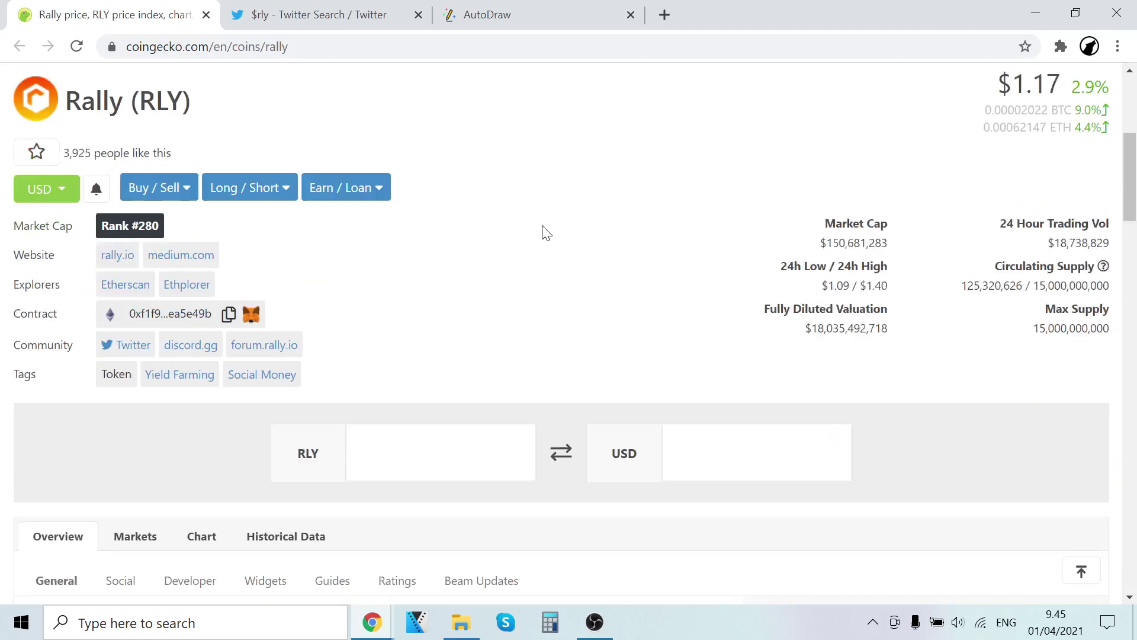
{"action": "scroll", "coordinate": [551, 245], "scroll_direction": "up", "scroll_amount": 5}
{"action": "scroll", "coordinate": [498, 288], "scroll_direction": "down", "scroll_amount": 1}
{"action": "scroll", "coordinate": [498, 287], "scroll_direction": "down", "scroll_amount": 1}
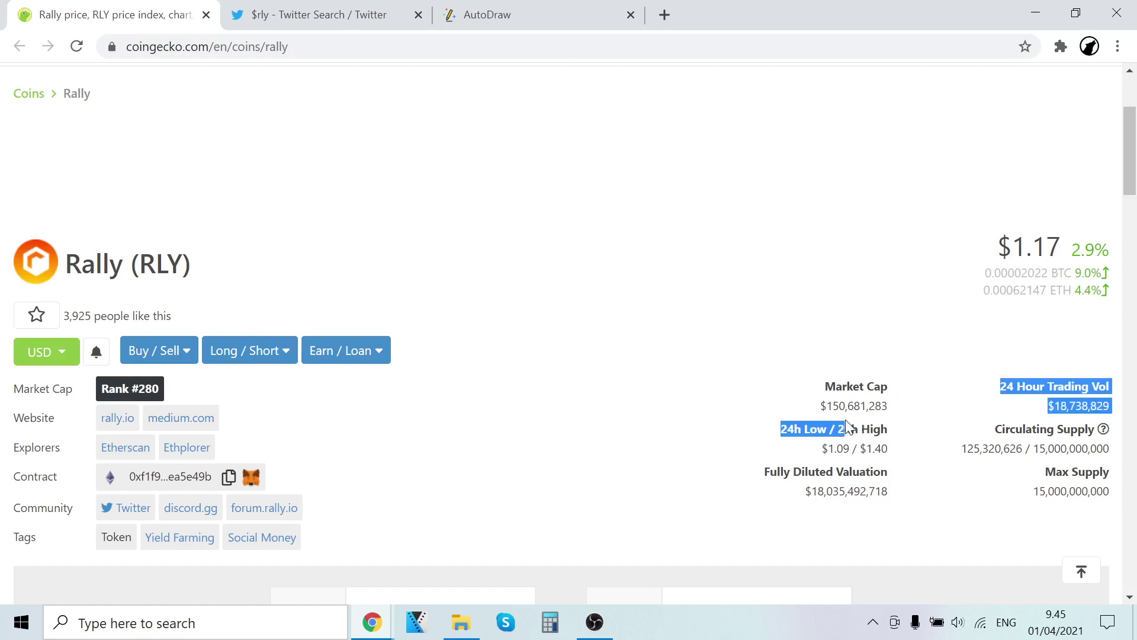
- Highlight Rally's Market Cap figure, then clear the Market Cap and Max Supply highlights
{"action": "mouse_move", "coordinate": [891, 407]}
{"action": "left_mouse_down"}
{"action": "mouse_move", "coordinate": [833, 405]}
{"action": "mouse_move", "coordinate": [901, 413]}
{"action": "mouse_move", "coordinate": [827, 406]}
{"action": "left_mouse_up"}
{"action": "left_click", "coordinate": [832, 406]}
{"action": "left_click", "coordinate": [900, 413]}
{"action": "left_click", "coordinate": [746, 414]}
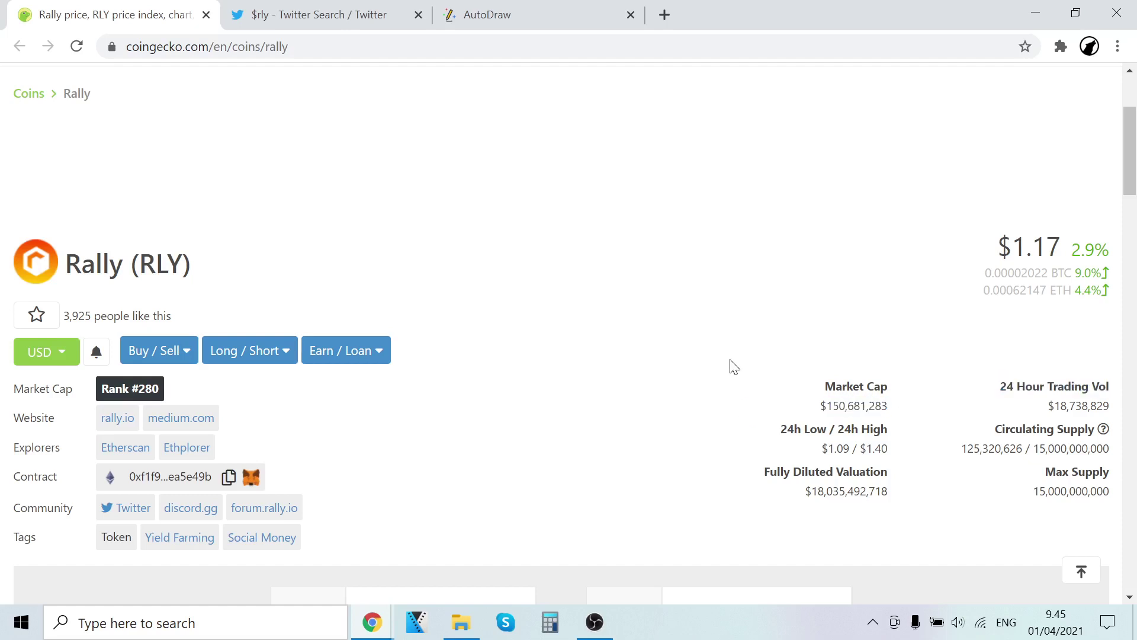
{"action": "scroll", "coordinate": [734, 364], "scroll_direction": "down", "scroll_amount": 2}
{"action": "left_click_drag", "start_coordinate": [1048, 313], "coordinate": [1111, 313]}
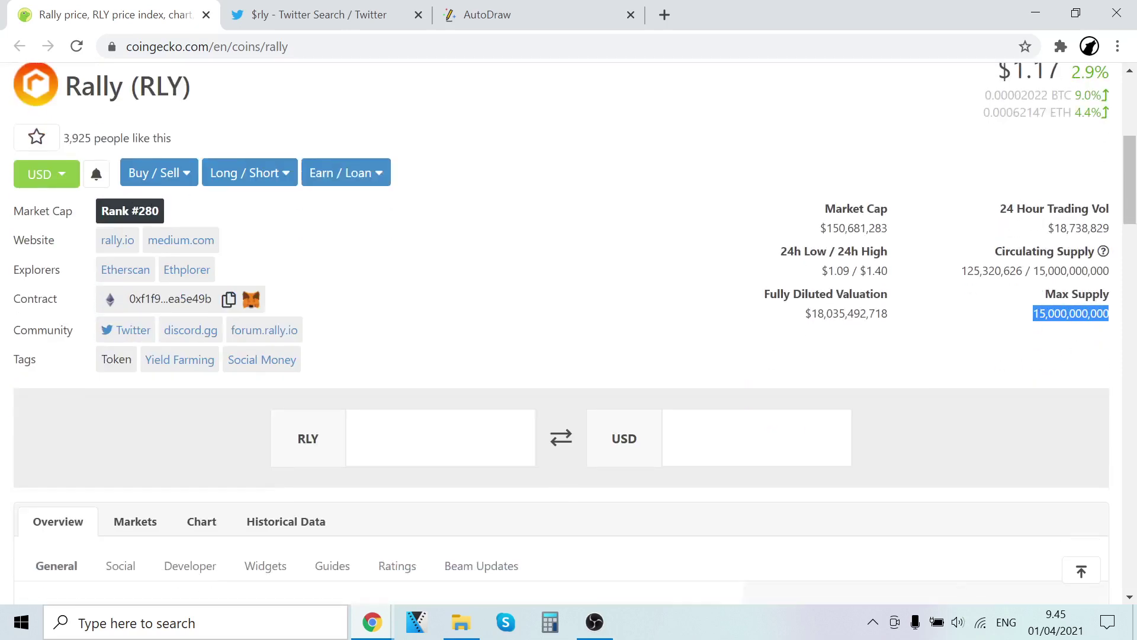
{"action": "left_click", "coordinate": [1019, 359]}
{"action": "scroll", "coordinate": [404, 289], "scroll_direction": "up", "scroll_amount": 1}
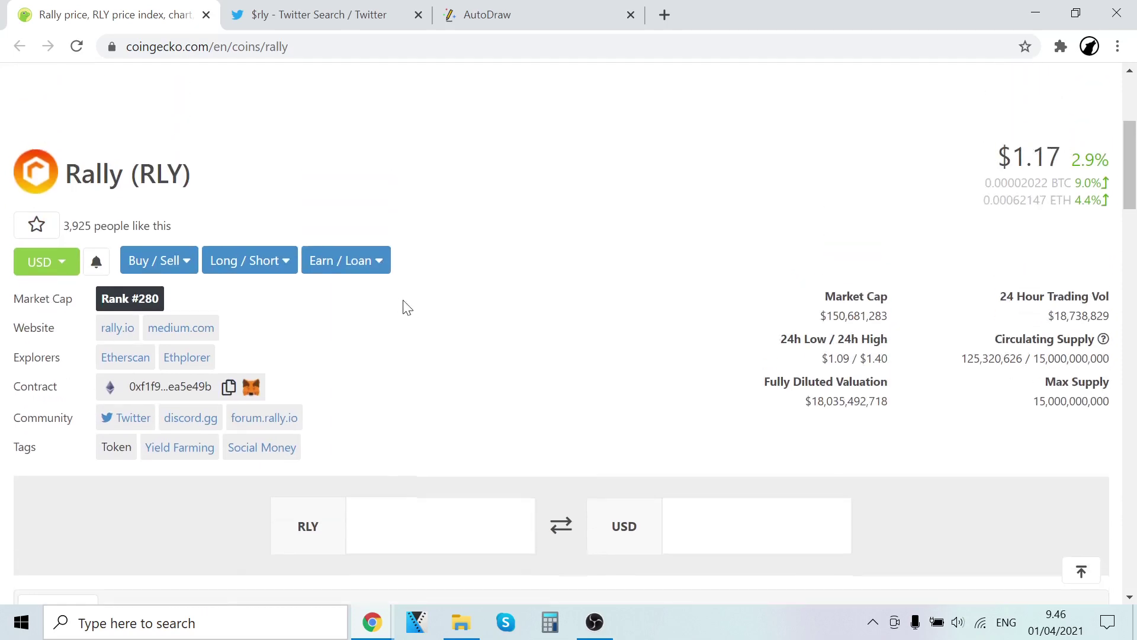
{"action": "scroll", "coordinate": [414, 307], "scroll_direction": "down", "scroll_amount": 3}
{"action": "scroll", "coordinate": [580, 357], "scroll_direction": "down", "scroll_amount": 2}
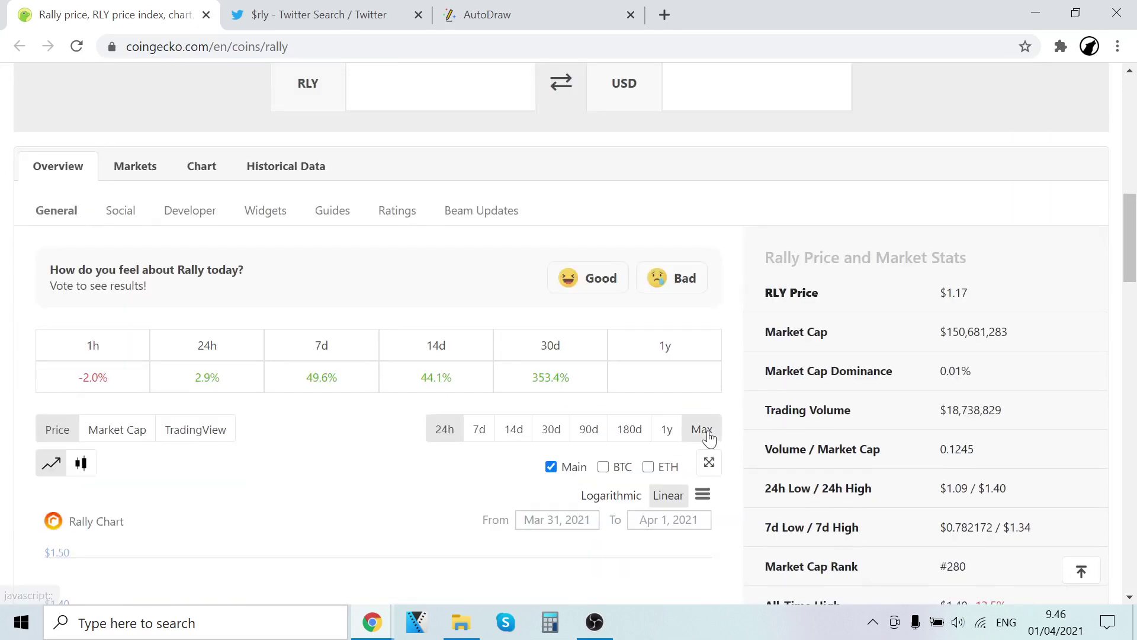
- Show the Rally price chart at Max range and glance at CoinGecko's trending-coins search
{"action": "left_click", "coordinate": [708, 431]}
{"action": "scroll", "coordinate": [551, 374], "scroll_direction": "up", "scroll_amount": 4}
{"action": "scroll", "coordinate": [579, 357], "scroll_direction": "up", "scroll_amount": 4}
{"action": "left_click", "coordinate": [971, 174]}
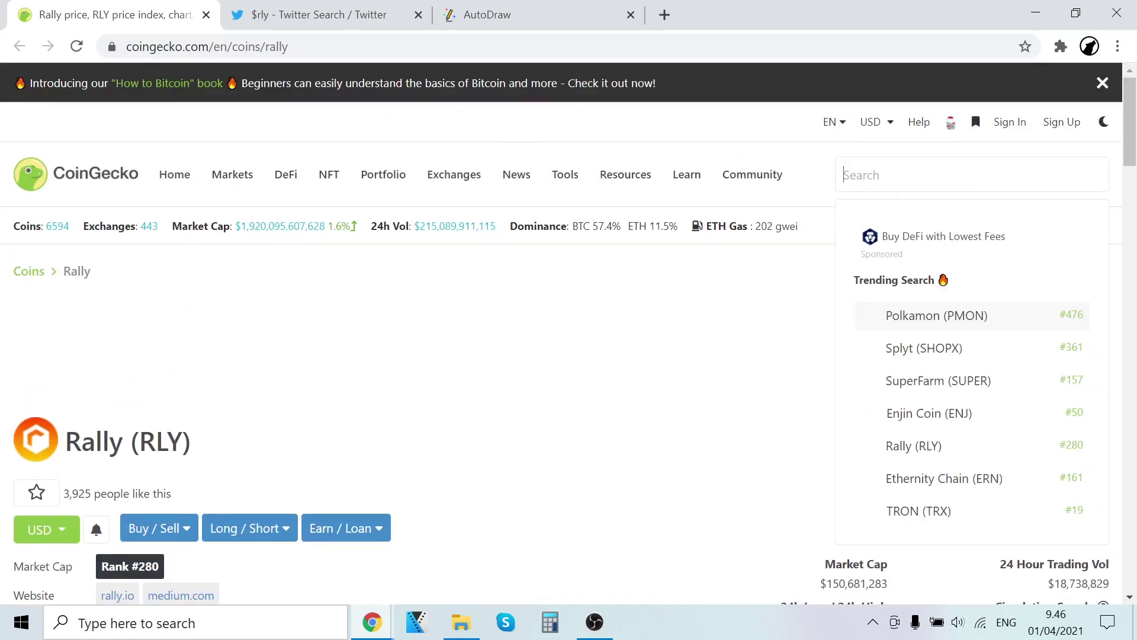
{"action": "left_click", "coordinate": [635, 338]}
{"action": "scroll", "coordinate": [675, 329], "scroll_direction": "down", "scroll_amount": 4}
{"action": "scroll", "coordinate": [685, 326], "scroll_direction": "down", "scroll_amount": 4}
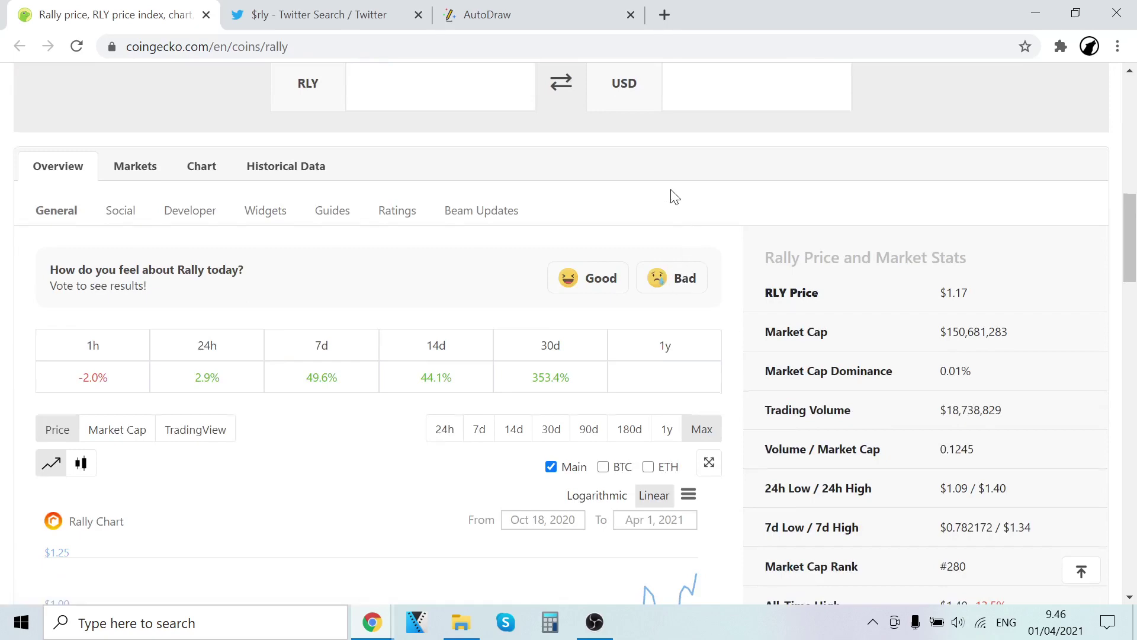
{"action": "scroll", "coordinate": [662, 213], "scroll_direction": "up", "scroll_amount": 5}
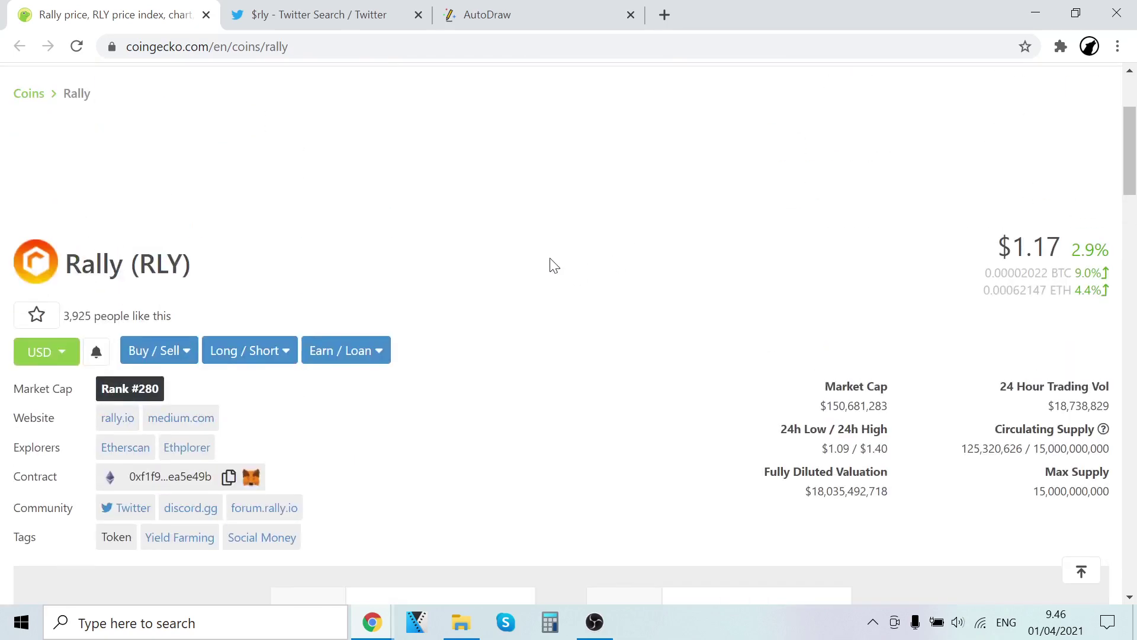
{"action": "scroll", "coordinate": [538, 238], "scroll_direction": "up", "scroll_amount": 1}
{"action": "scroll", "coordinate": [578, 356], "scroll_direction": "down", "scroll_amount": 1}
{"action": "scroll", "coordinate": [551, 329], "scroll_direction": "down", "scroll_amount": 3}
{"action": "scroll", "coordinate": [614, 267], "scroll_direction": "down", "scroll_amount": 4}
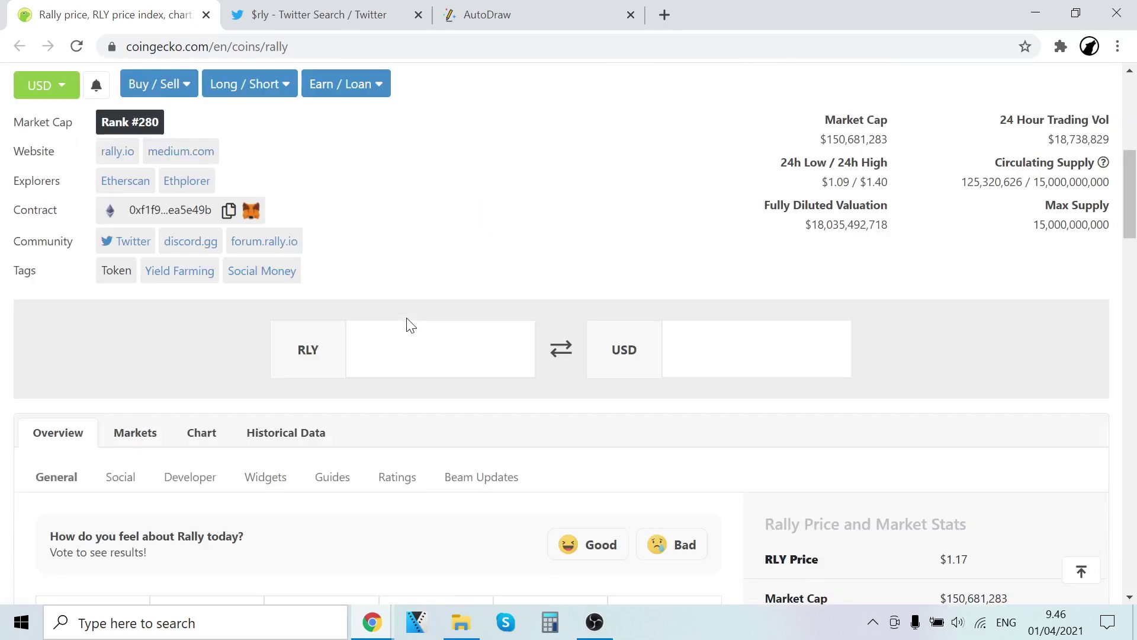
{"action": "scroll", "coordinate": [411, 325], "scroll_direction": "up", "scroll_amount": 5}
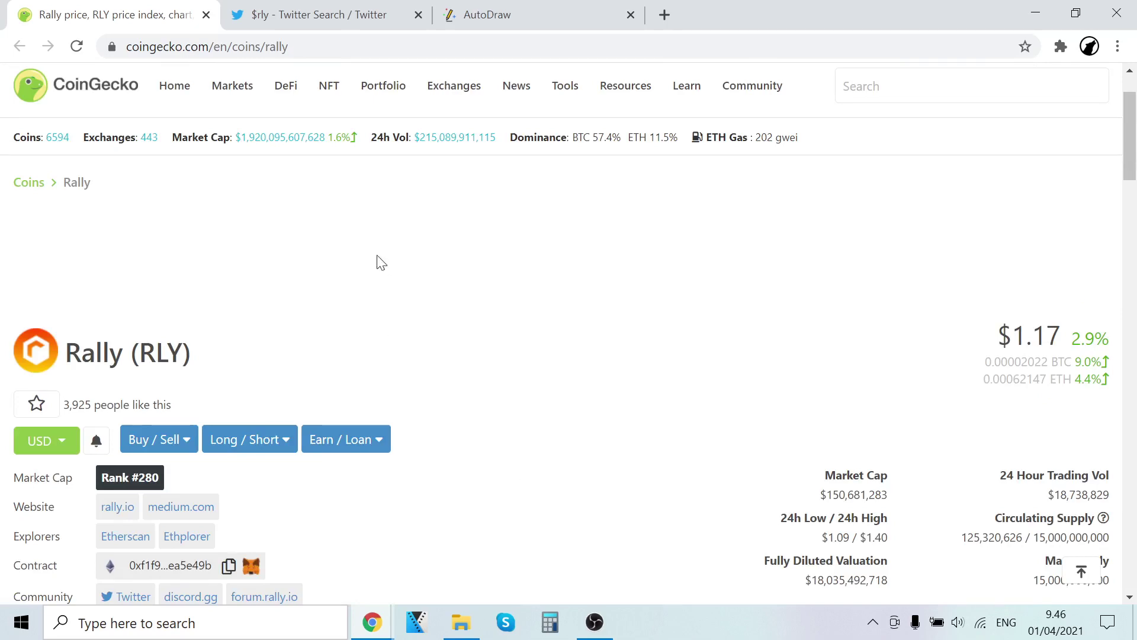
{"action": "scroll", "coordinate": [379, 272], "scroll_direction": "down", "scroll_amount": 4}
{"action": "scroll", "coordinate": [379, 272], "scroll_direction": "down", "scroll_amount": 4}
{"action": "scroll", "coordinate": [380, 270], "scroll_direction": "down", "scroll_amount": 3}
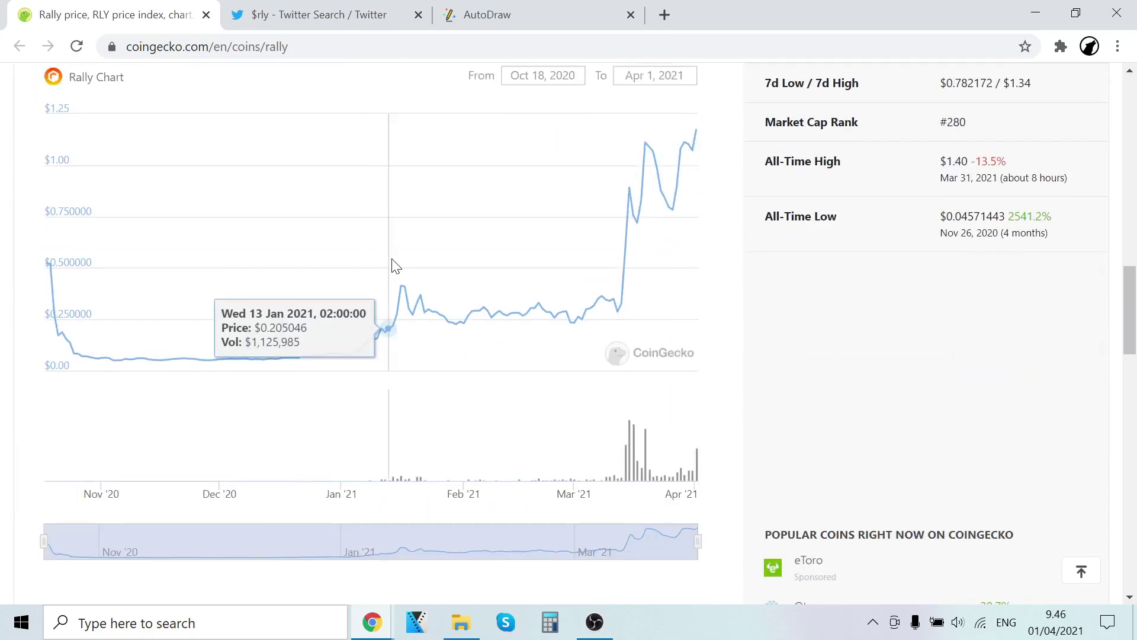
{"action": "scroll", "coordinate": [380, 270], "scroll_direction": "up", "scroll_amount": 3}
{"action": "scroll", "coordinate": [485, 280], "scroll_direction": "up", "scroll_amount": 3}
{"action": "scroll", "coordinate": [485, 280], "scroll_direction": "down", "scroll_amount": 4}
{"action": "scroll", "coordinate": [484, 280], "scroll_direction": "up", "scroll_amount": 5}
{"action": "scroll", "coordinate": [240, 294], "scroll_direction": "up", "scroll_amount": 3}
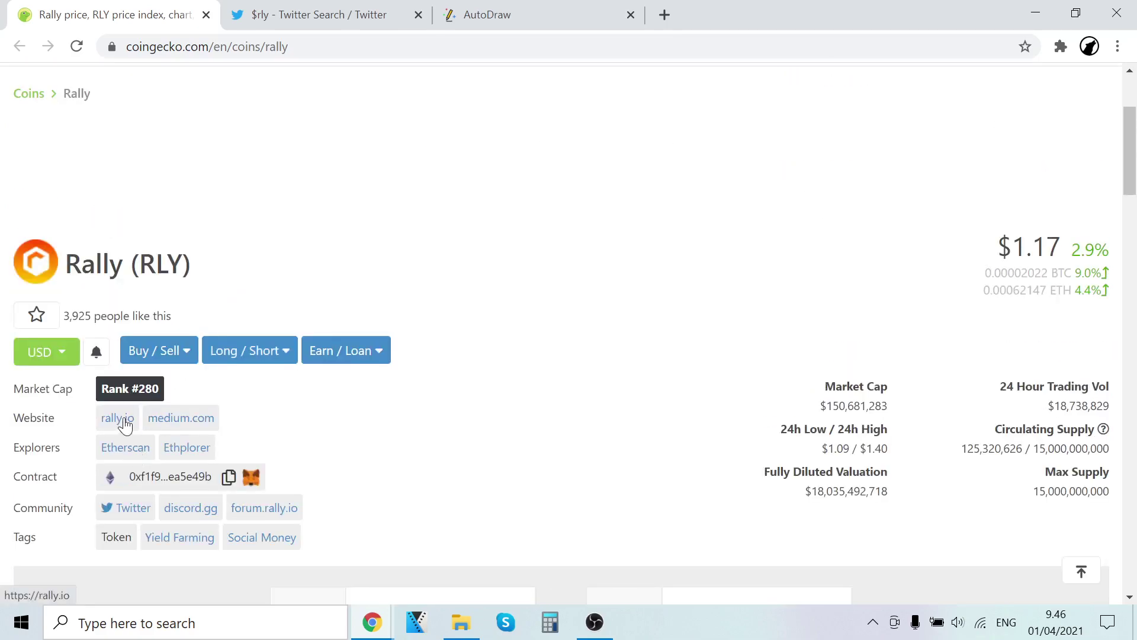
- Open Rally's rally.io website link from CoinGecko in a background tab
{"action": "middle_click", "coordinate": [131, 424]}
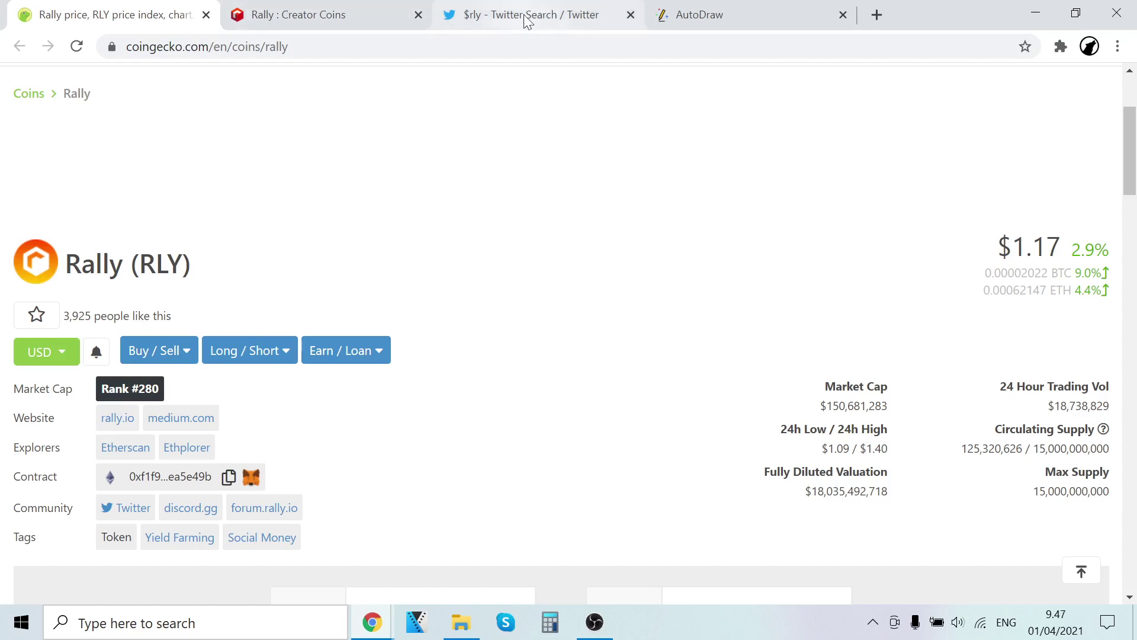
{"action": "scroll", "coordinate": [581, 329], "scroll_direction": "down", "scroll_amount": 4}
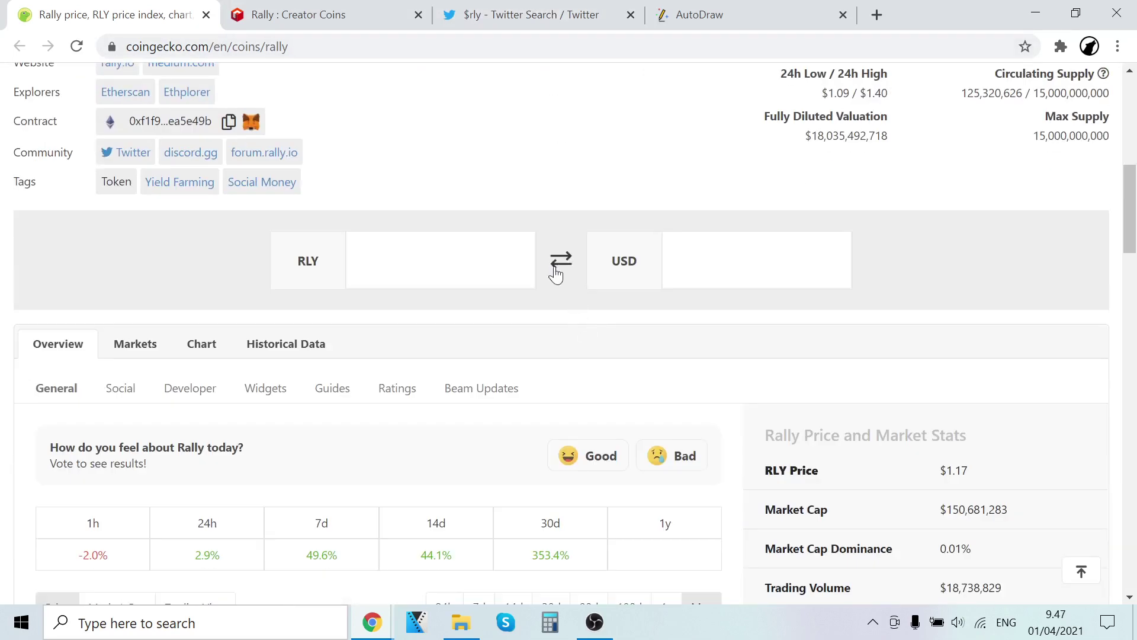
{"action": "scroll", "coordinate": [577, 302], "scroll_direction": "down", "scroll_amount": 4}
{"action": "scroll", "coordinate": [576, 322], "scroll_direction": "down", "scroll_amount": 4}
{"action": "scroll", "coordinate": [568, 337], "scroll_direction": "down", "scroll_amount": 4}
{"action": "scroll", "coordinate": [569, 347], "scroll_direction": "down", "scroll_amount": 4}
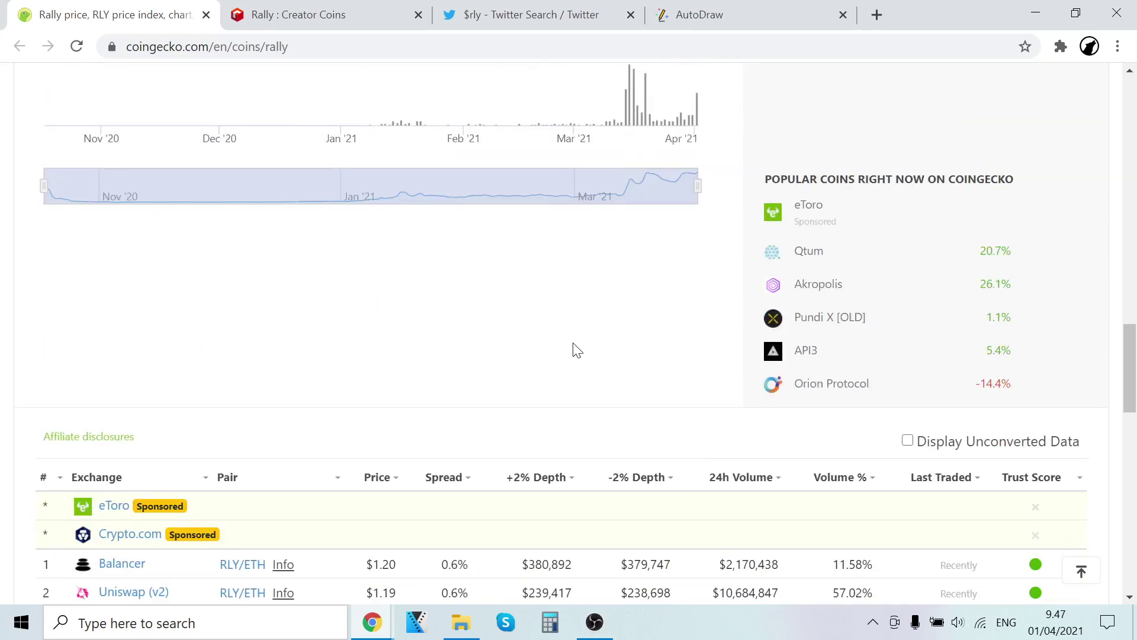
{"action": "scroll", "coordinate": [575, 355], "scroll_direction": "down", "scroll_amount": 3}
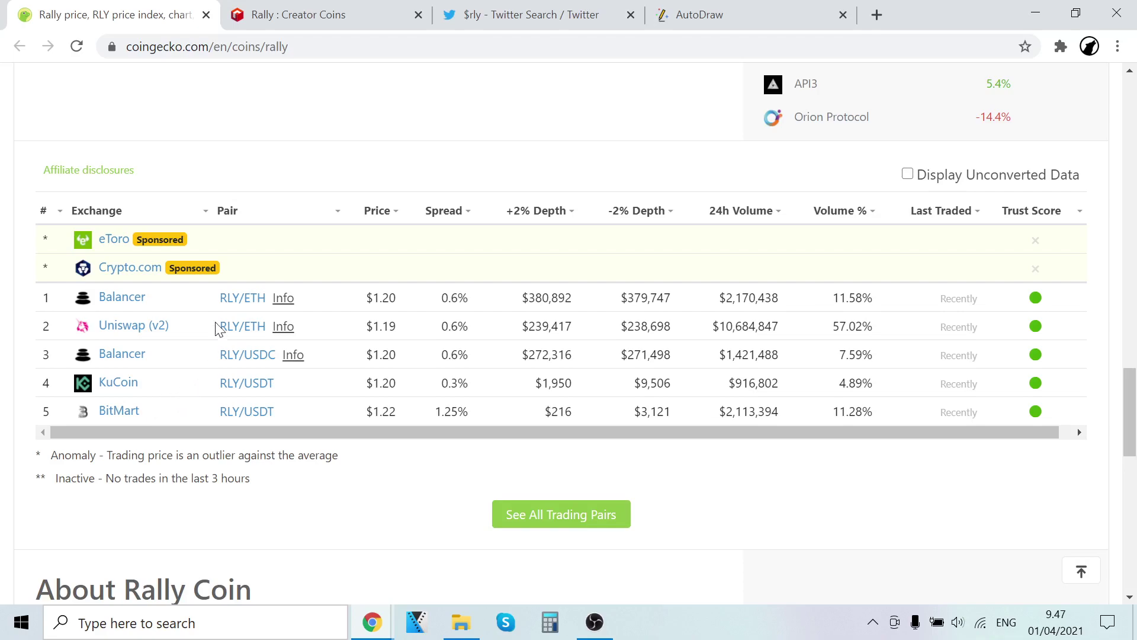
{"action": "scroll", "coordinate": [217, 355], "scroll_direction": "down", "scroll_amount": 2}
{"action": "scroll", "coordinate": [217, 356], "scroll_direction": "down", "scroll_amount": 2}
{"action": "scroll", "coordinate": [218, 355], "scroll_direction": "up", "scroll_amount": 3}
{"action": "scroll", "coordinate": [455, 355], "scroll_direction": "up", "scroll_amount": 5}
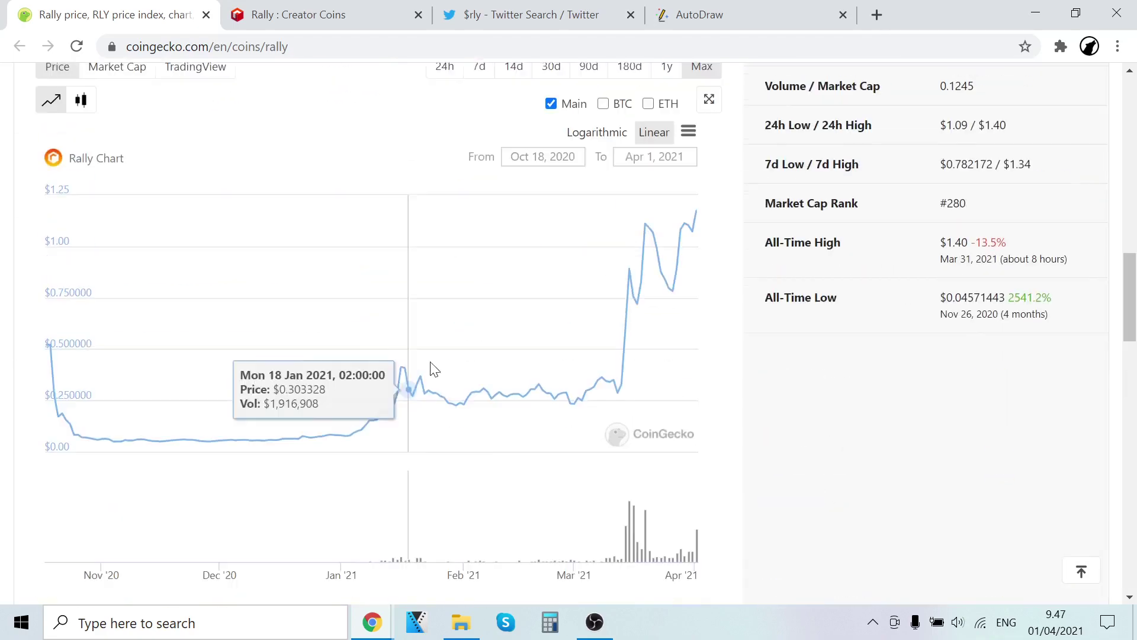
{"action": "scroll", "coordinate": [456, 354], "scroll_direction": "up", "scroll_amount": 5}
{"action": "scroll", "coordinate": [457, 354], "scroll_direction": "up", "scroll_amount": 5}
{"action": "scroll", "coordinate": [456, 354], "scroll_direction": "up", "scroll_amount": 4}
{"action": "scroll", "coordinate": [455, 358], "scroll_direction": "up", "scroll_amount": 3}
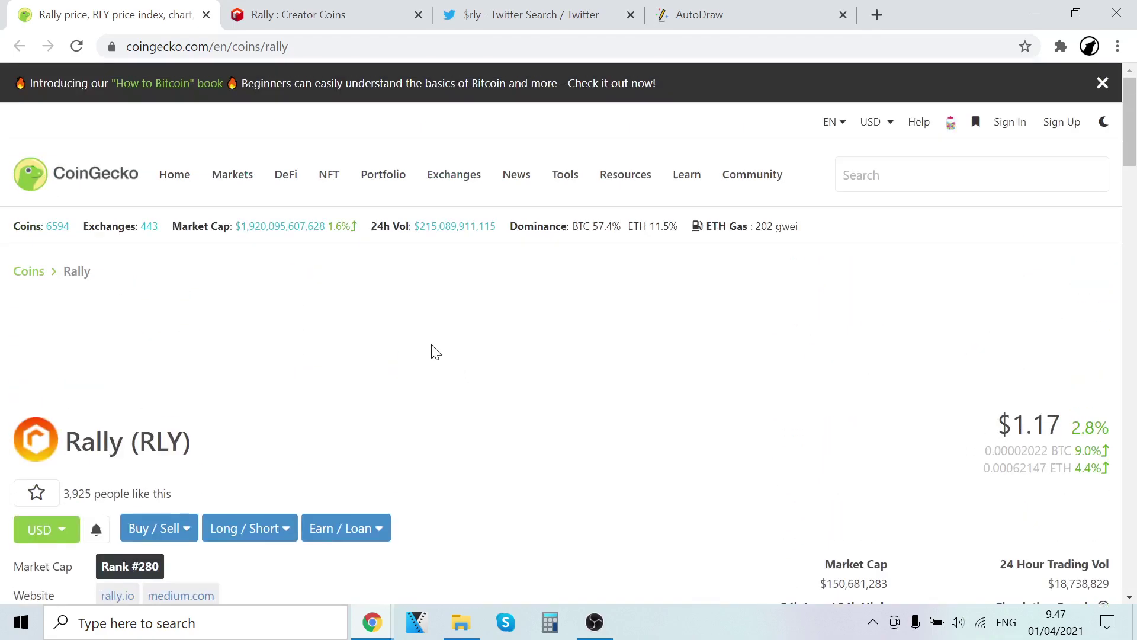
- Switch to the rally.io tab and open Why Use Rally and How It Works in new tabs
{"action": "left_click", "coordinate": [373, 14]}
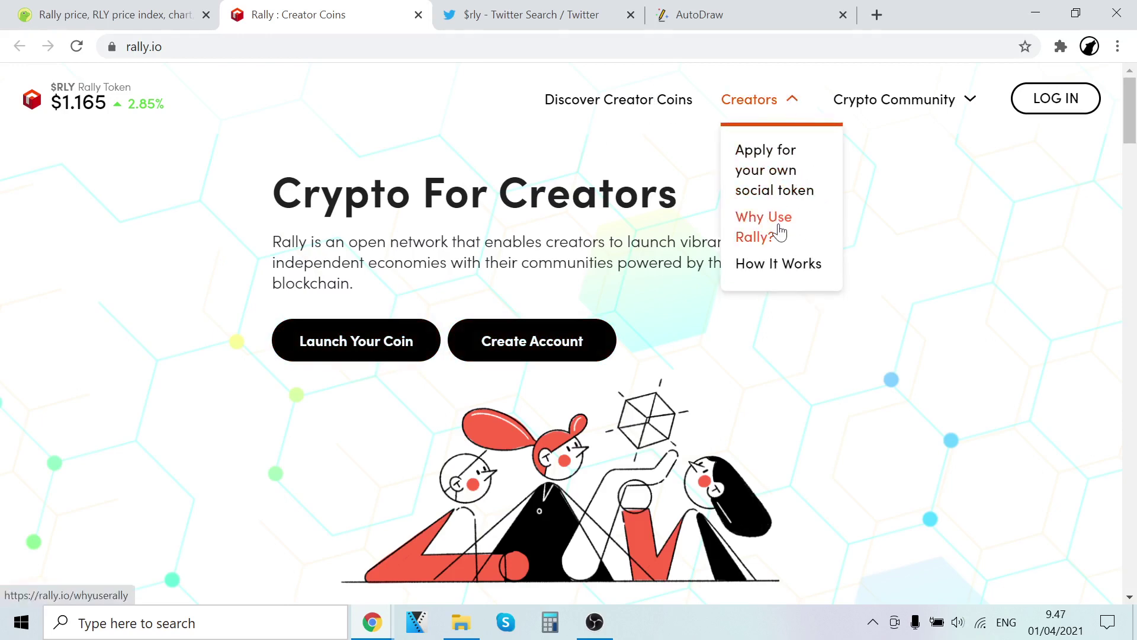
{"action": "mouse_move", "coordinate": [760, 99]}
{"action": "left_click", "coordinate": [792, 264], "text": "ctrl"}
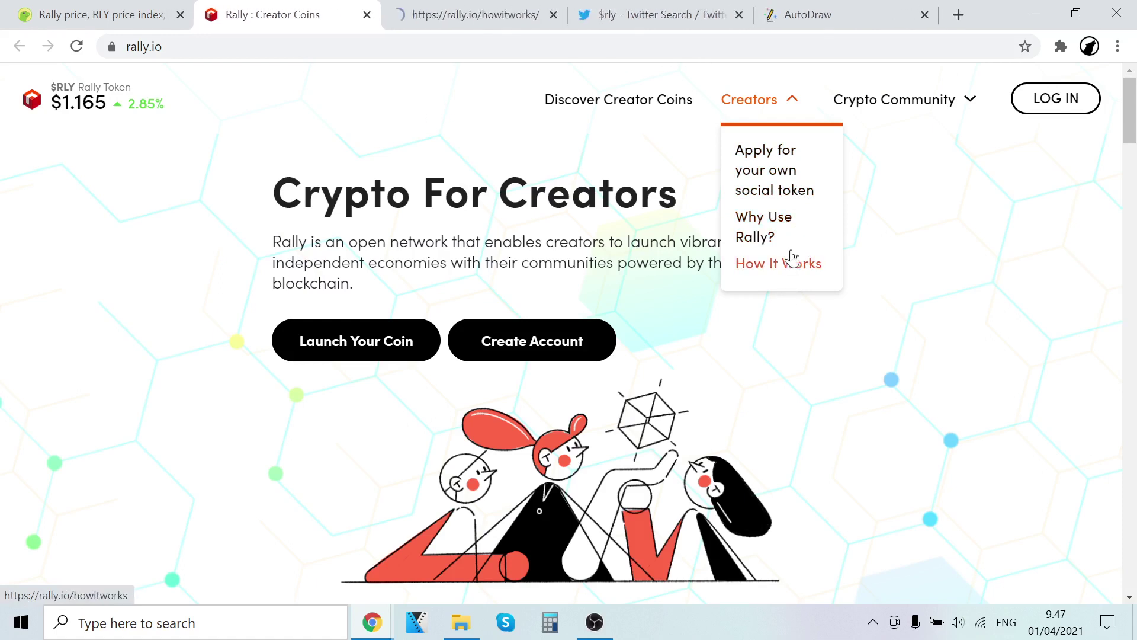
{"action": "left_click", "coordinate": [765, 227], "text": "ctrl"}
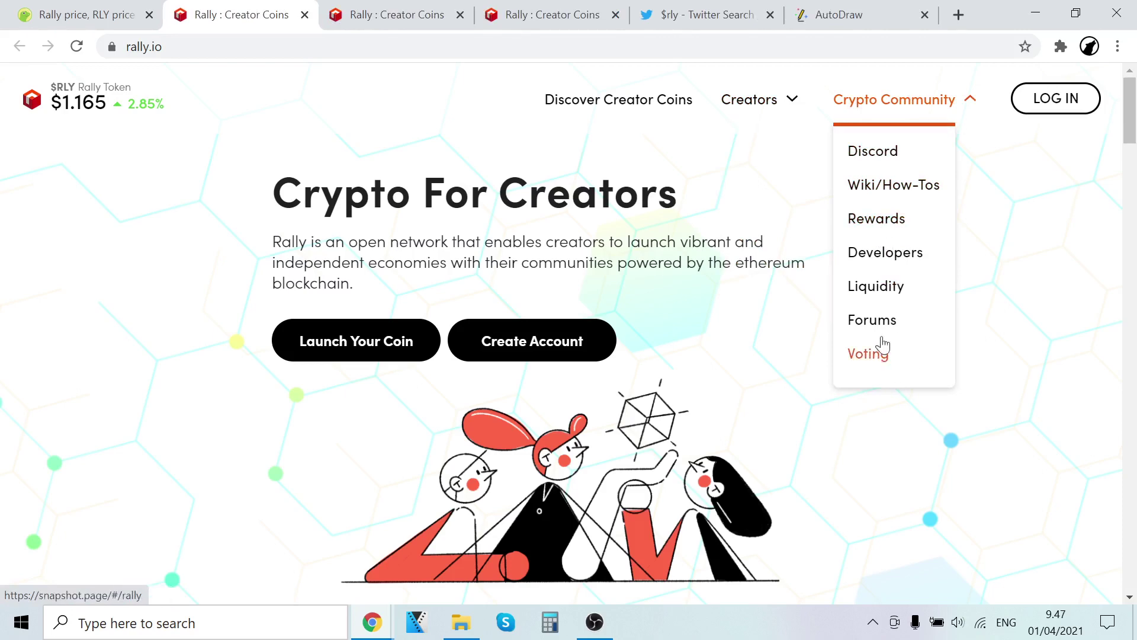
{"action": "scroll", "coordinate": [764, 293], "scroll_direction": "down", "scroll_amount": 5}
{"action": "scroll", "coordinate": [637, 311], "scroll_direction": "down", "scroll_amount": 3}
{"action": "scroll", "coordinate": [637, 311], "scroll_direction": "up", "scroll_amount": 2}
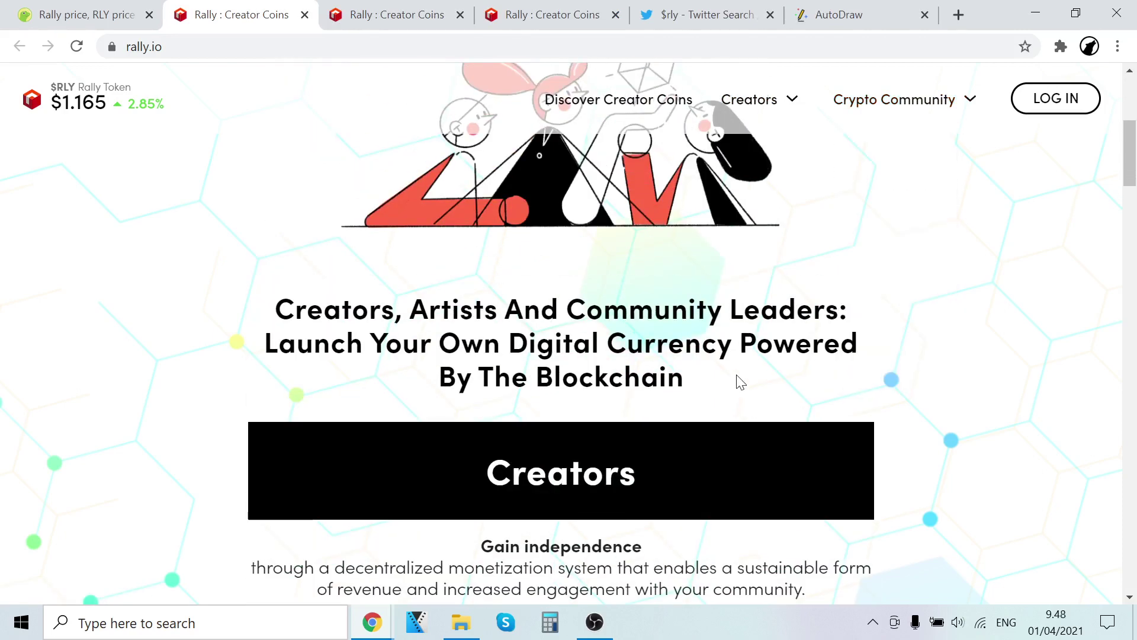
{"action": "scroll", "coordinate": [671, 409], "scroll_direction": "up", "scroll_amount": 3}
{"action": "scroll", "coordinate": [662, 364], "scroll_direction": "up", "scroll_amount": 2}
{"action": "scroll", "coordinate": [661, 365], "scroll_direction": "down", "scroll_amount": 2}
{"action": "scroll", "coordinate": [727, 336], "scroll_direction": "down", "scroll_amount": 5}
{"action": "scroll", "coordinate": [727, 335], "scroll_direction": "down", "scroll_amount": 1}
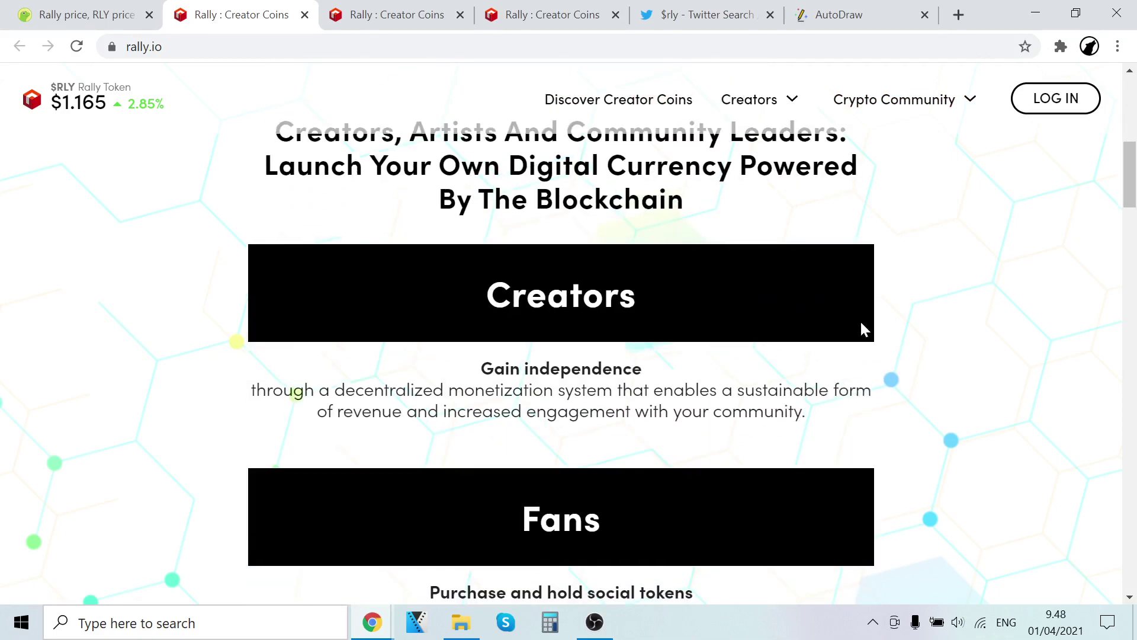
{"action": "scroll", "coordinate": [801, 383], "scroll_direction": "down", "scroll_amount": 1}
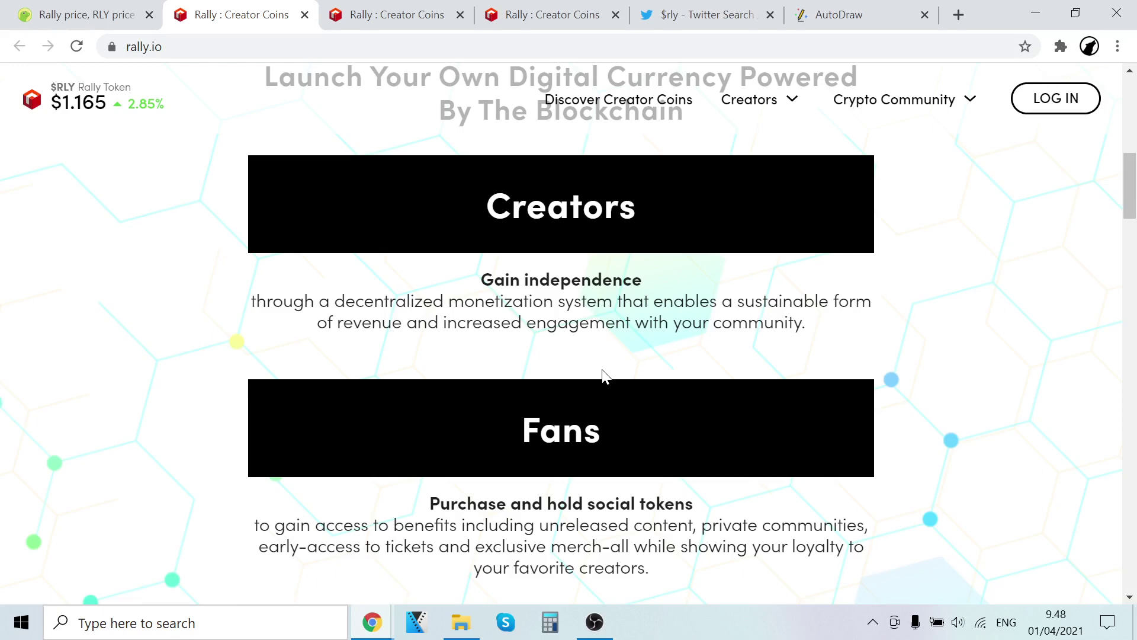
{"action": "scroll", "coordinate": [603, 376], "scroll_direction": "up", "scroll_amount": 4}
{"action": "scroll", "coordinate": [533, 374], "scroll_direction": "down", "scroll_amount": 2}
{"action": "scroll", "coordinate": [453, 398], "scroll_direction": "down", "scroll_amount": 1}
{"action": "scroll", "coordinate": [427, 271], "scroll_direction": "up", "scroll_amount": 1}
{"action": "scroll", "coordinate": [428, 271], "scroll_direction": "down", "scroll_amount": 1}
{"action": "left_click_drag", "start_coordinate": [809, 322], "coordinate": [667, 322]}
- Read down the rally.io homepage, selecting and clearing text in the Fans description
{"action": "left_click", "coordinate": [666, 322]}
{"action": "scroll", "coordinate": [666, 321], "scroll_direction": "down", "scroll_amount": 2}
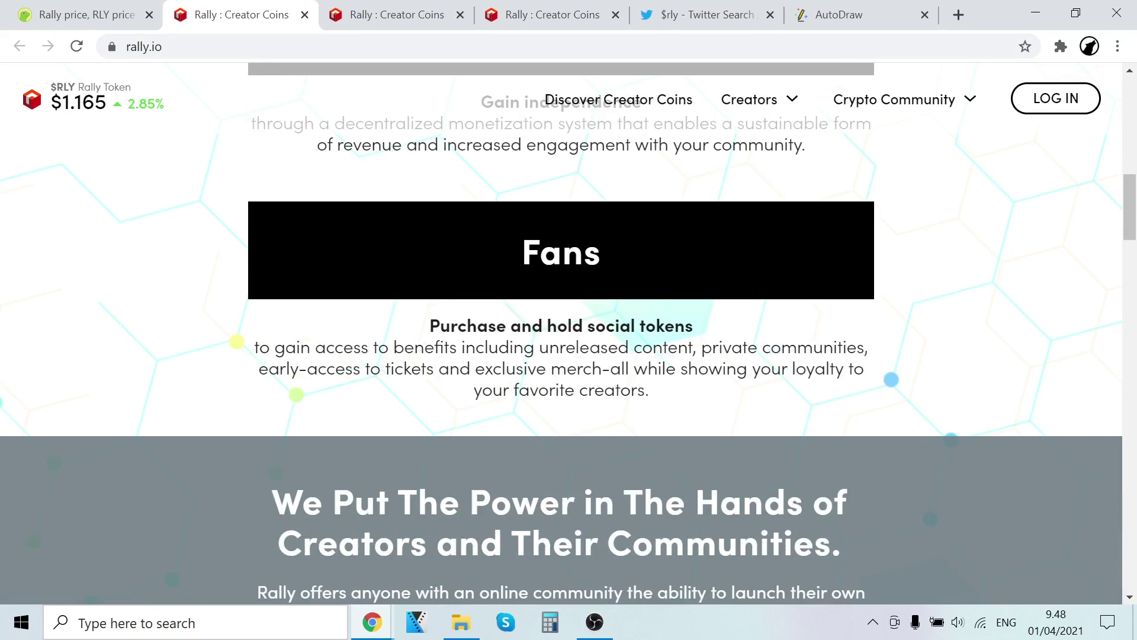
{"action": "left_click_drag", "start_coordinate": [650, 391], "coordinate": [473, 368]}
{"action": "left_click", "coordinate": [474, 368]}
{"action": "scroll", "coordinate": [559, 391], "scroll_direction": "up", "scroll_amount": 8}
{"action": "scroll", "coordinate": [545, 411], "scroll_direction": "up", "scroll_amount": 3}
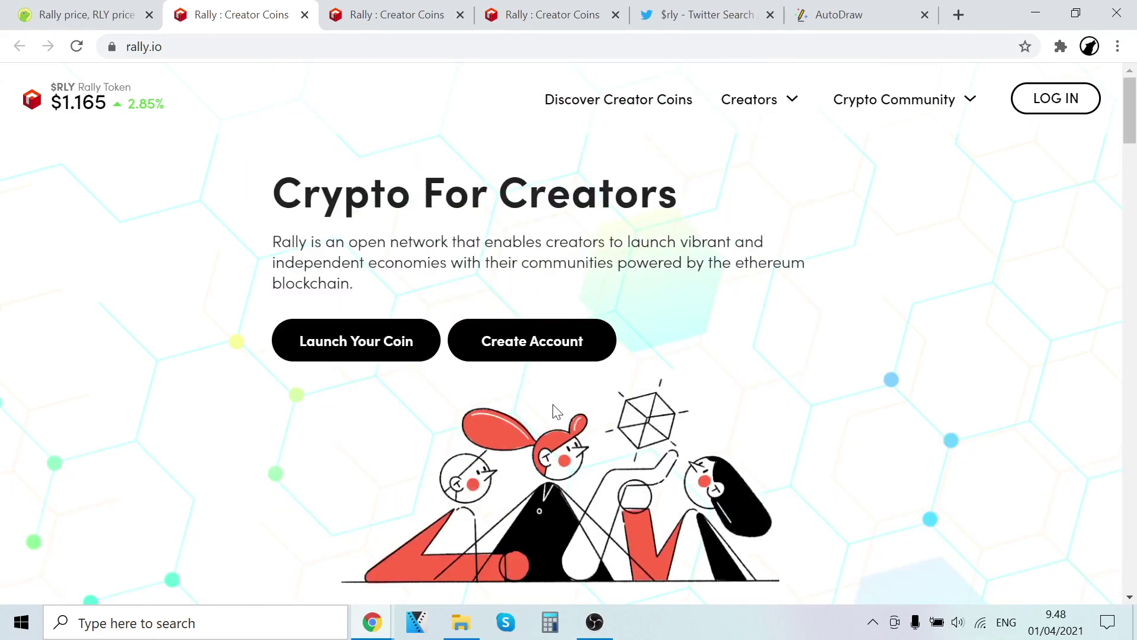
{"action": "scroll", "coordinate": [542, 409], "scroll_direction": "down", "scroll_amount": 3}
{"action": "scroll", "coordinate": [478, 399], "scroll_direction": "up", "scroll_amount": 3}
{"action": "scroll", "coordinate": [460, 397], "scroll_direction": "down", "scroll_amount": 2}
{"action": "scroll", "coordinate": [459, 397], "scroll_direction": "down", "scroll_amount": 2}
{"action": "scroll", "coordinate": [460, 397], "scroll_direction": "down", "scroll_amount": 1}
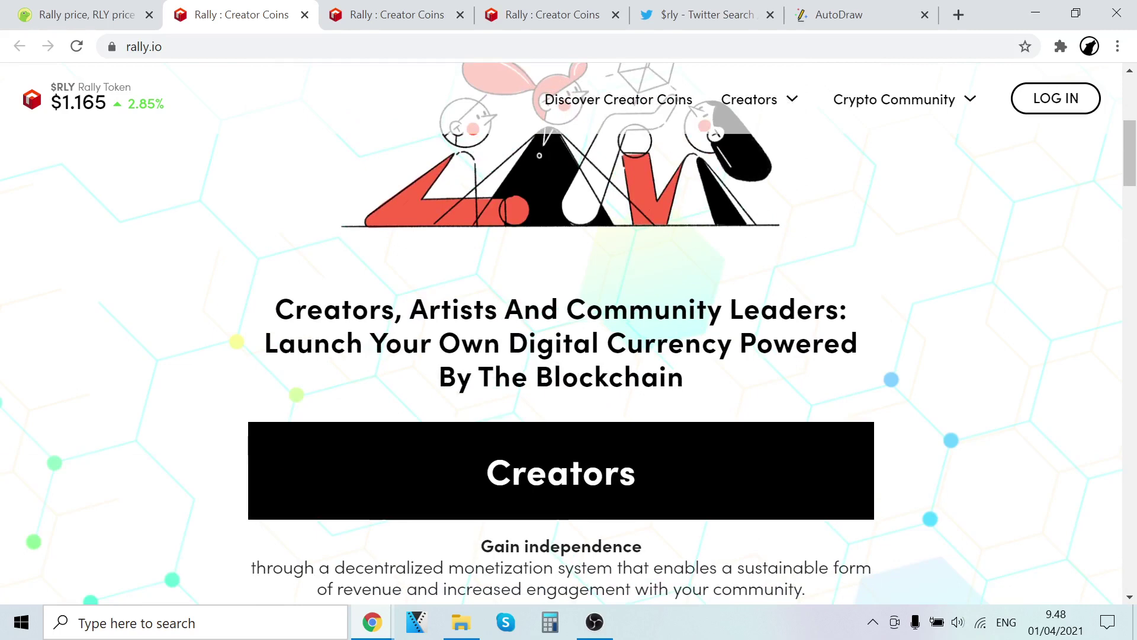
{"action": "scroll", "coordinate": [520, 346], "scroll_direction": "down", "scroll_amount": 3}
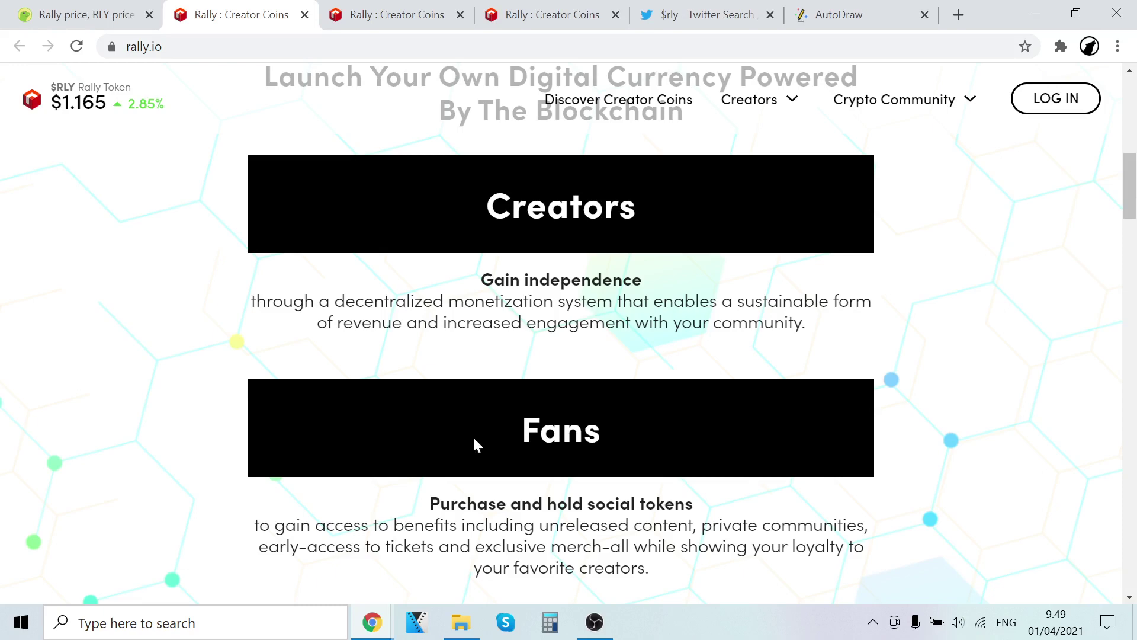
{"action": "scroll", "coordinate": [356, 385], "scroll_direction": "down", "scroll_amount": 8}
{"action": "scroll", "coordinate": [347, 389], "scroll_direction": "up", "scroll_amount": 3}
{"action": "scroll", "coordinate": [348, 390], "scroll_direction": "down", "scroll_amount": 2}
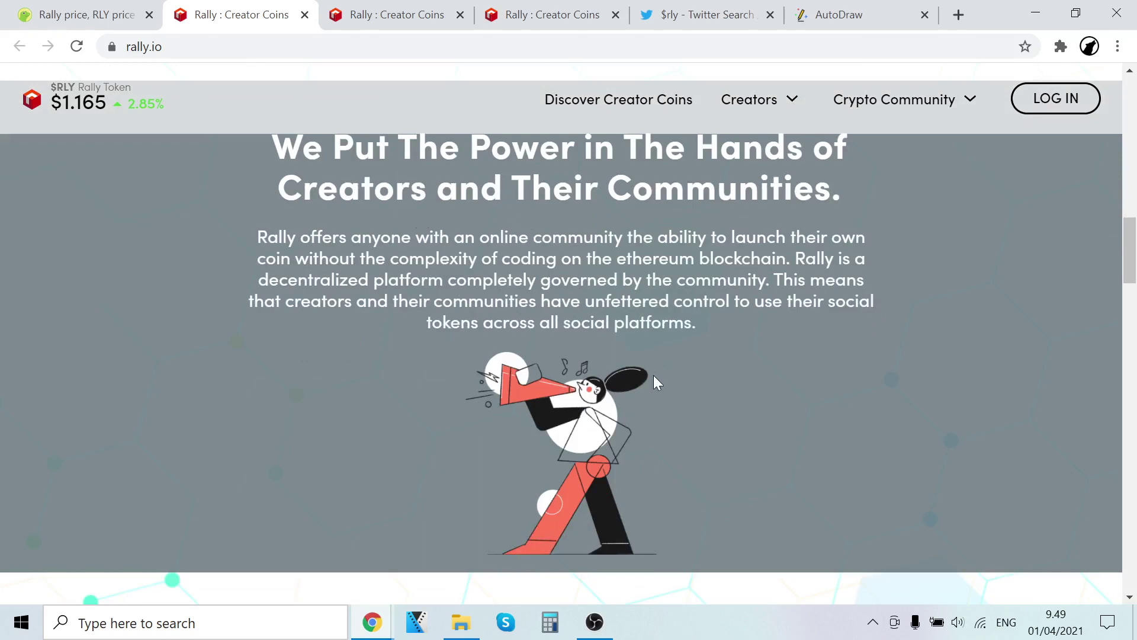
{"action": "scroll", "coordinate": [653, 375], "scroll_direction": "up", "scroll_amount": 6}
{"action": "scroll", "coordinate": [654, 373], "scroll_direction": "up", "scroll_amount": 5}
{"action": "scroll", "coordinate": [533, 356], "scroll_direction": "down", "scroll_amount": 5}
{"action": "scroll", "coordinate": [533, 356], "scroll_direction": "down", "scroll_amount": 5}
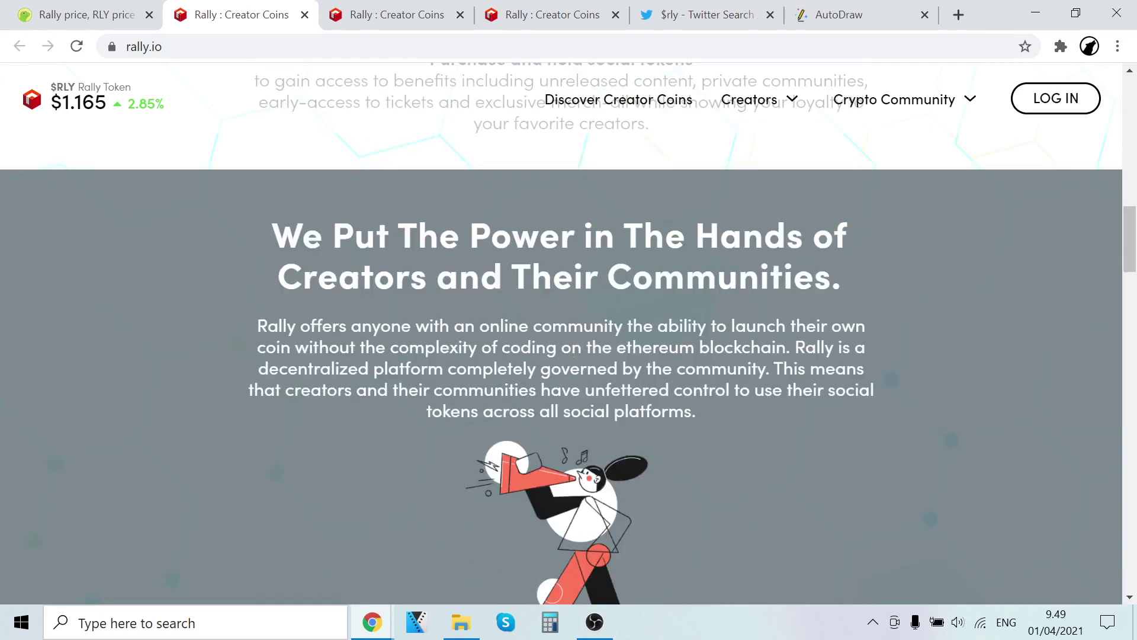
{"action": "scroll", "coordinate": [533, 355], "scroll_direction": "down", "scroll_amount": 4}
{"action": "scroll", "coordinate": [533, 356], "scroll_direction": "up", "scroll_amount": 3}
{"action": "scroll", "coordinate": [415, 346], "scroll_direction": "down", "scroll_amount": 1}
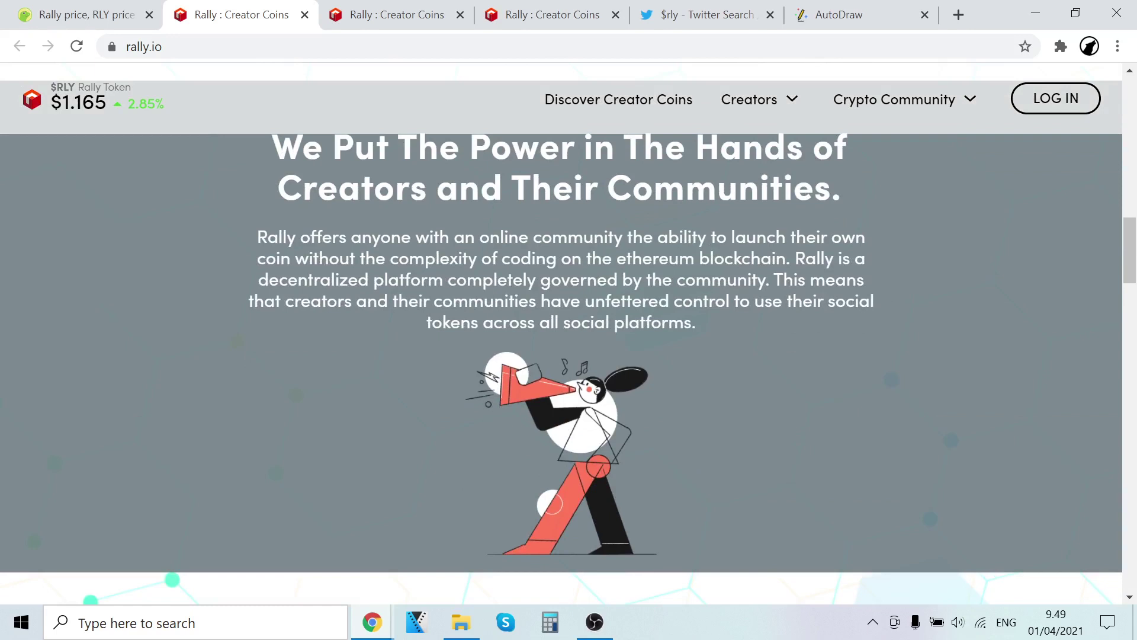
{"action": "scroll", "coordinate": [483, 334], "scroll_direction": "up", "scroll_amount": 1}
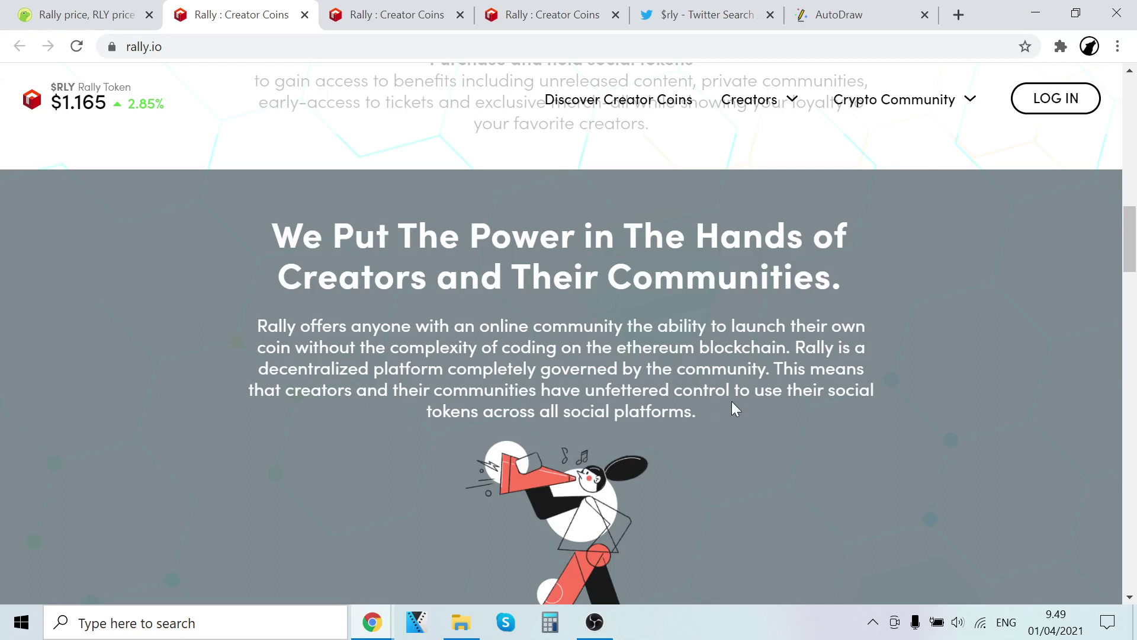
{"action": "scroll", "coordinate": [468, 430], "scroll_direction": "down", "scroll_amount": 3}
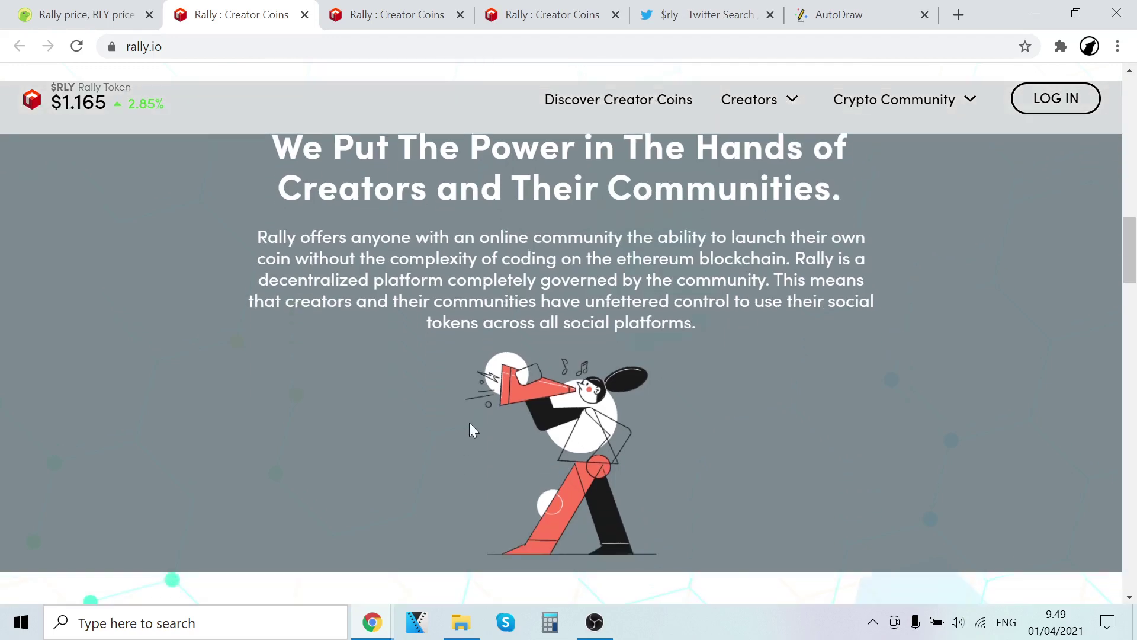
{"action": "scroll", "coordinate": [467, 429], "scroll_direction": "down", "scroll_amount": 4}
{"action": "scroll", "coordinate": [481, 418], "scroll_direction": "down", "scroll_amount": 2}
{"action": "scroll", "coordinate": [537, 311], "scroll_direction": "up", "scroll_amount": 2}
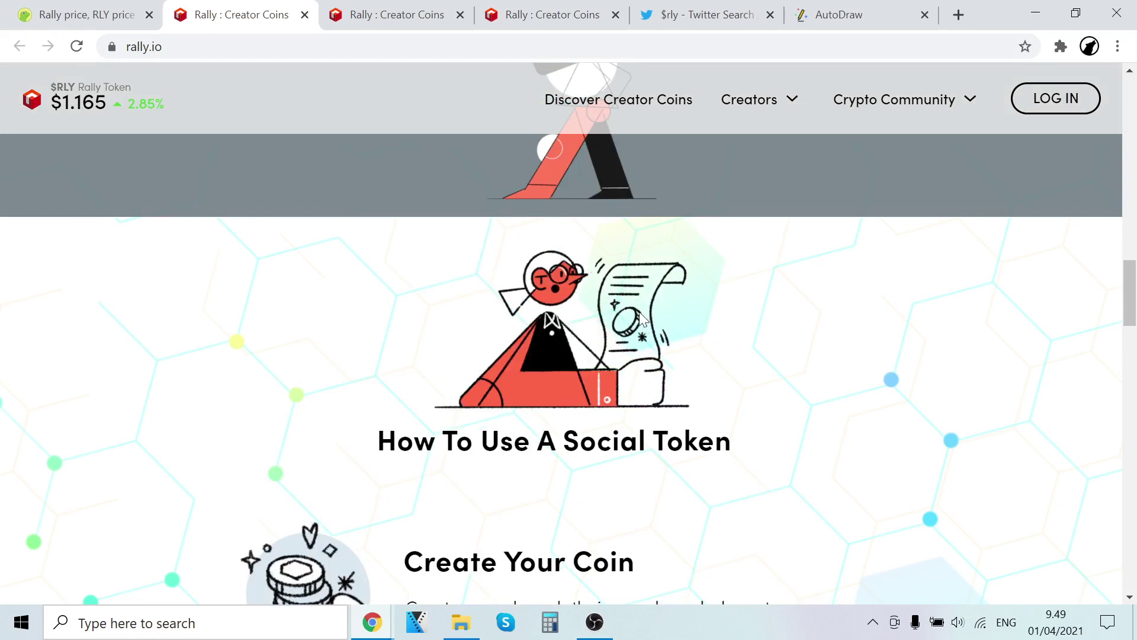
{"action": "scroll", "coordinate": [636, 331], "scroll_direction": "down", "scroll_amount": 4}
{"action": "scroll", "coordinate": [637, 330], "scroll_direction": "down", "scroll_amount": 1}
{"action": "scroll", "coordinate": [587, 304], "scroll_direction": "up", "scroll_amount": 3}
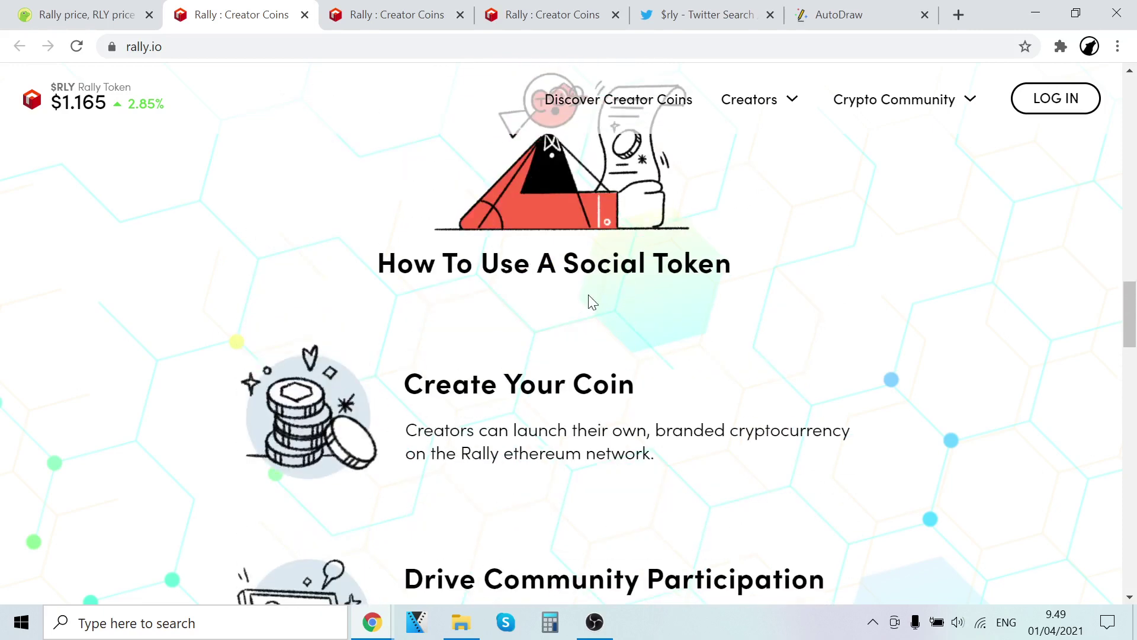
{"action": "scroll", "coordinate": [586, 304], "scroll_direction": "up", "scroll_amount": 1}
{"action": "scroll", "coordinate": [554, 310], "scroll_direction": "down", "scroll_amount": 2}
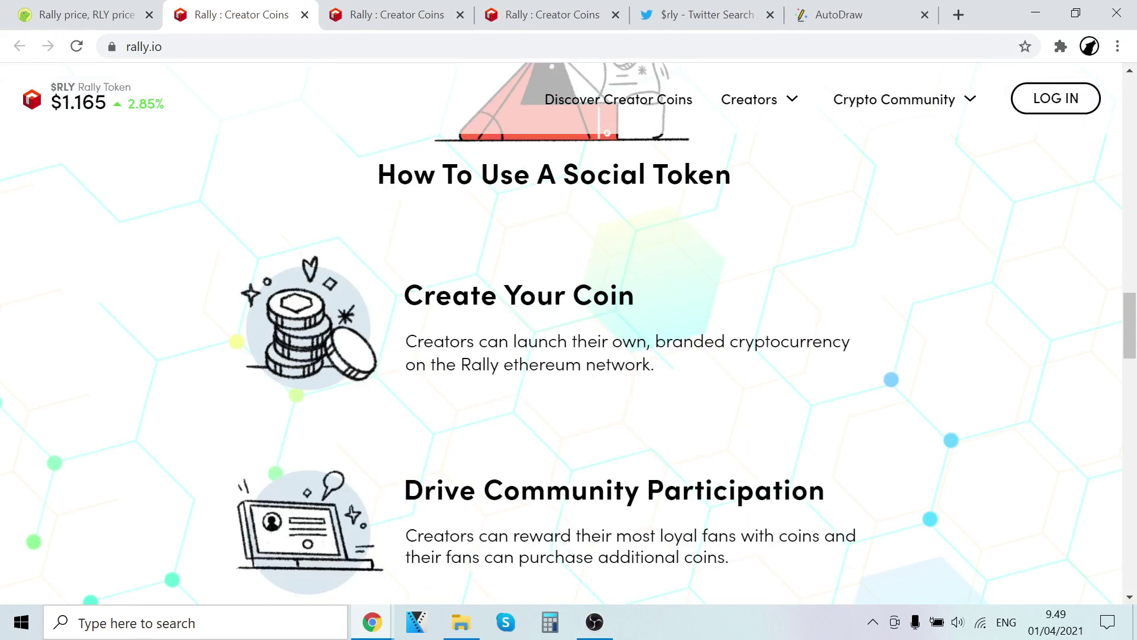
{"action": "scroll", "coordinate": [539, 292], "scroll_direction": "down", "scroll_amount": 3}
{"action": "scroll", "coordinate": [539, 292], "scroll_direction": "down", "scroll_amount": 1}
{"action": "scroll", "coordinate": [539, 292], "scroll_direction": "down", "scroll_amount": 3}
{"action": "scroll", "coordinate": [462, 278], "scroll_direction": "down", "scroll_amount": 2}
{"action": "scroll", "coordinate": [195, 281], "scroll_direction": "down", "scroll_amount": 2}
{"action": "scroll", "coordinate": [196, 281], "scroll_direction": "down", "scroll_amount": 3}
{"action": "scroll", "coordinate": [406, 307], "scroll_direction": "down", "scroll_amount": 3}
{"action": "scroll", "coordinate": [406, 308], "scroll_direction": "up", "scroll_amount": 2}
{"action": "scroll", "coordinate": [407, 308], "scroll_direction": "up", "scroll_amount": 1}
{"action": "scroll", "coordinate": [406, 308], "scroll_direction": "down", "scroll_amount": 3}
{"action": "scroll", "coordinate": [407, 307], "scroll_direction": "down", "scroll_amount": 5}
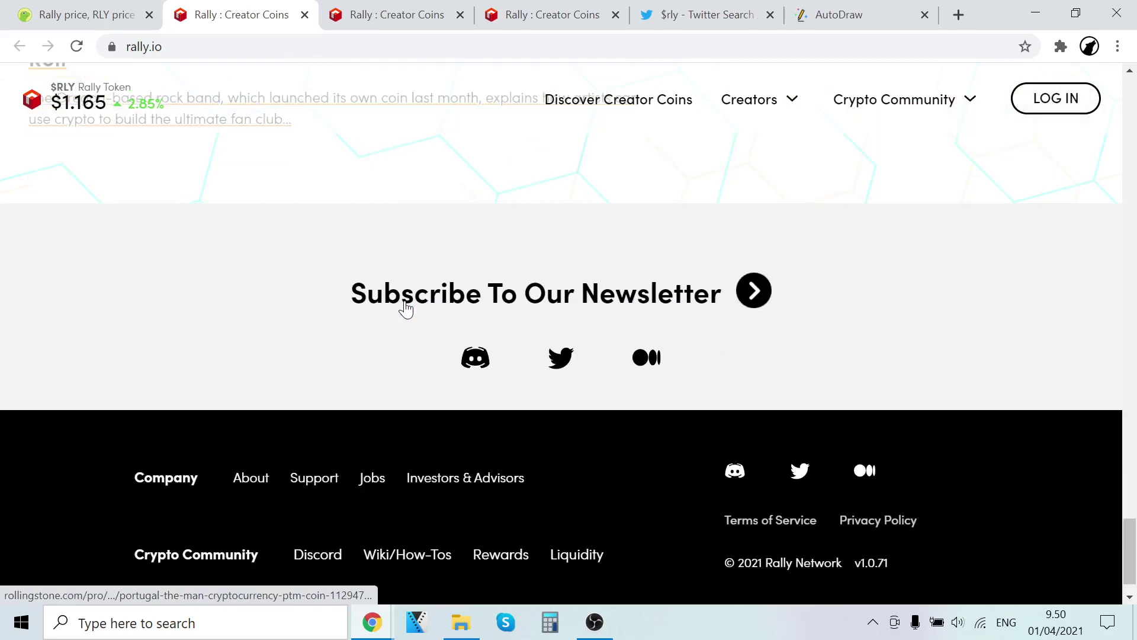
{"action": "scroll", "coordinate": [406, 308], "scroll_direction": "down", "scroll_amount": 1}
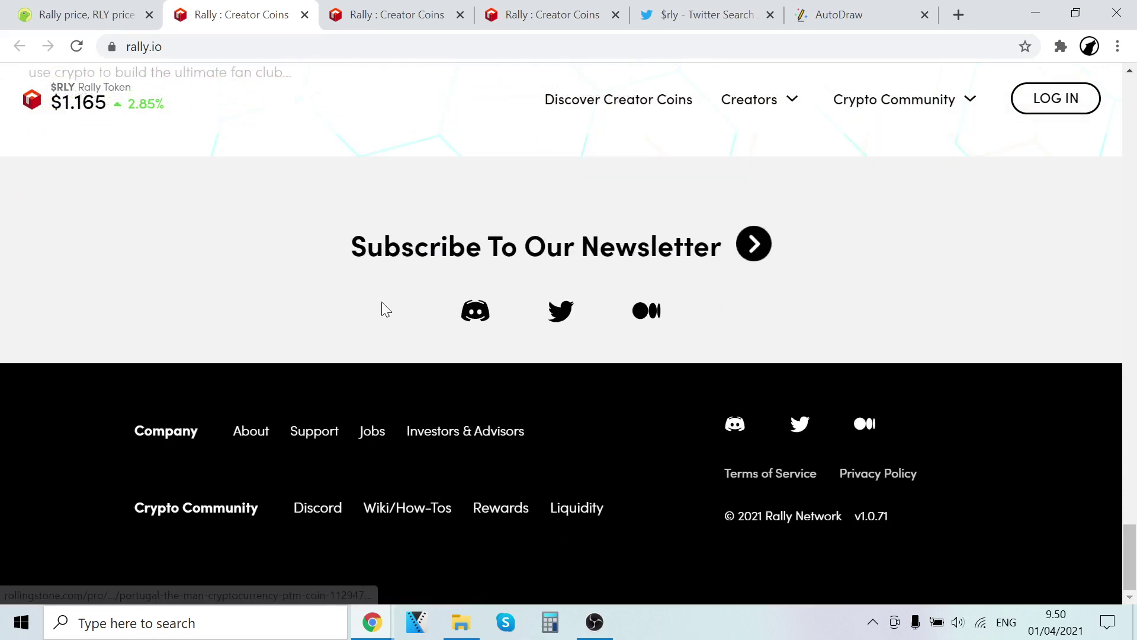
- Open the Wiki/How-Tos, About, Investors & Advisors and Twitter footer links in background tabs
{"action": "middle_click", "coordinate": [407, 511]}
{"action": "scroll", "coordinate": [409, 520], "scroll_direction": "up", "scroll_amount": 4}
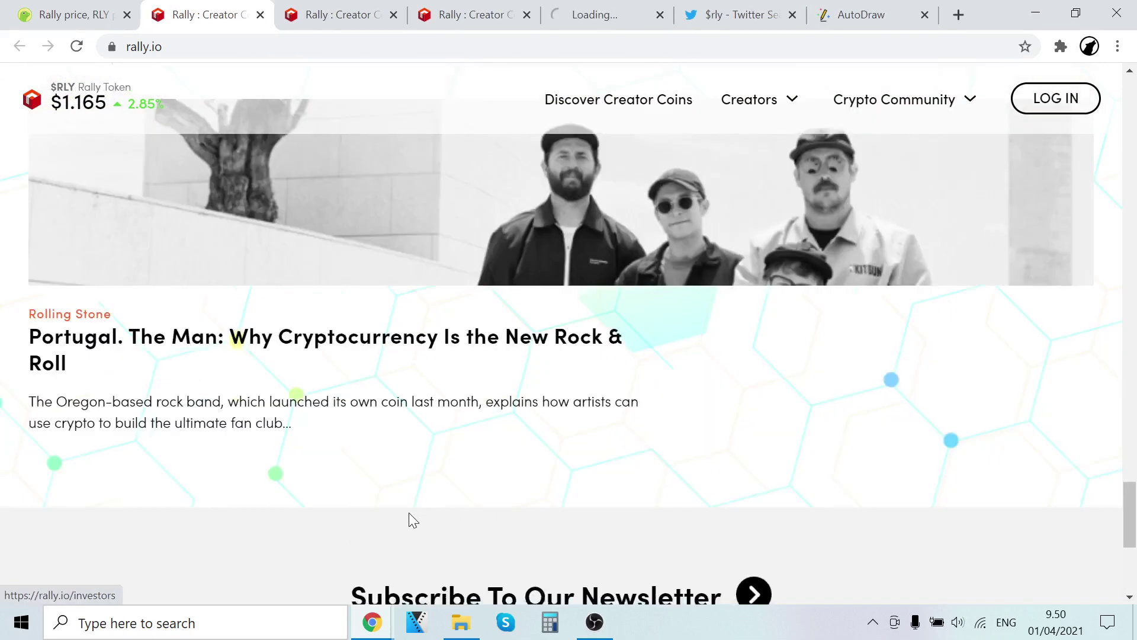
{"action": "scroll", "coordinate": [408, 513], "scroll_direction": "down", "scroll_amount": 4}
{"action": "middle_click", "coordinate": [249, 435]}
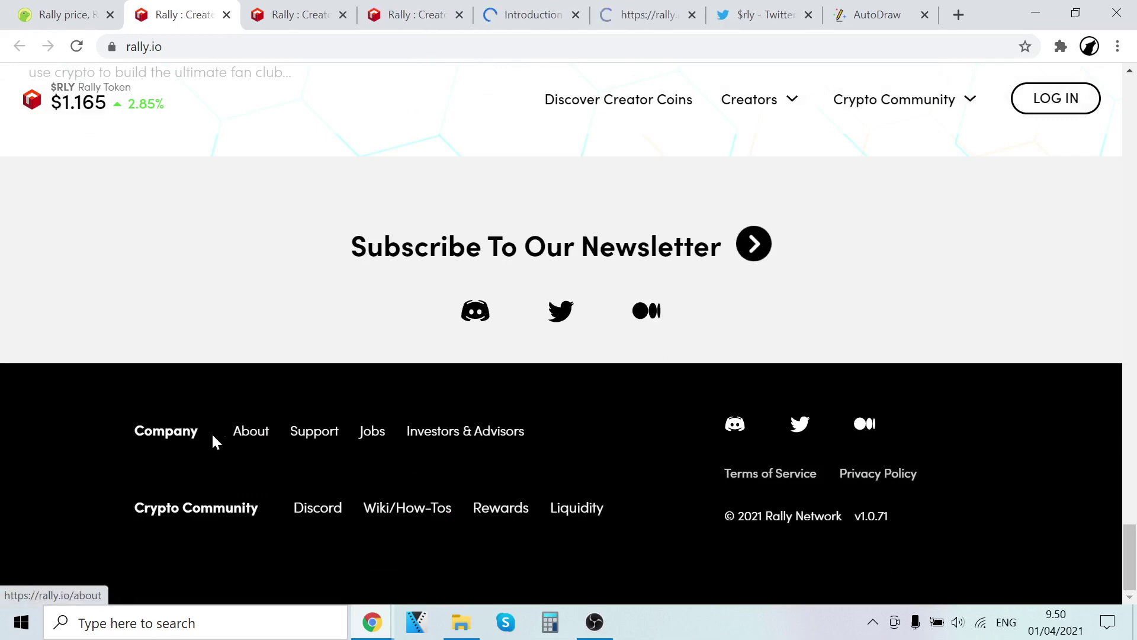
{"action": "middle_click", "coordinate": [496, 435]}
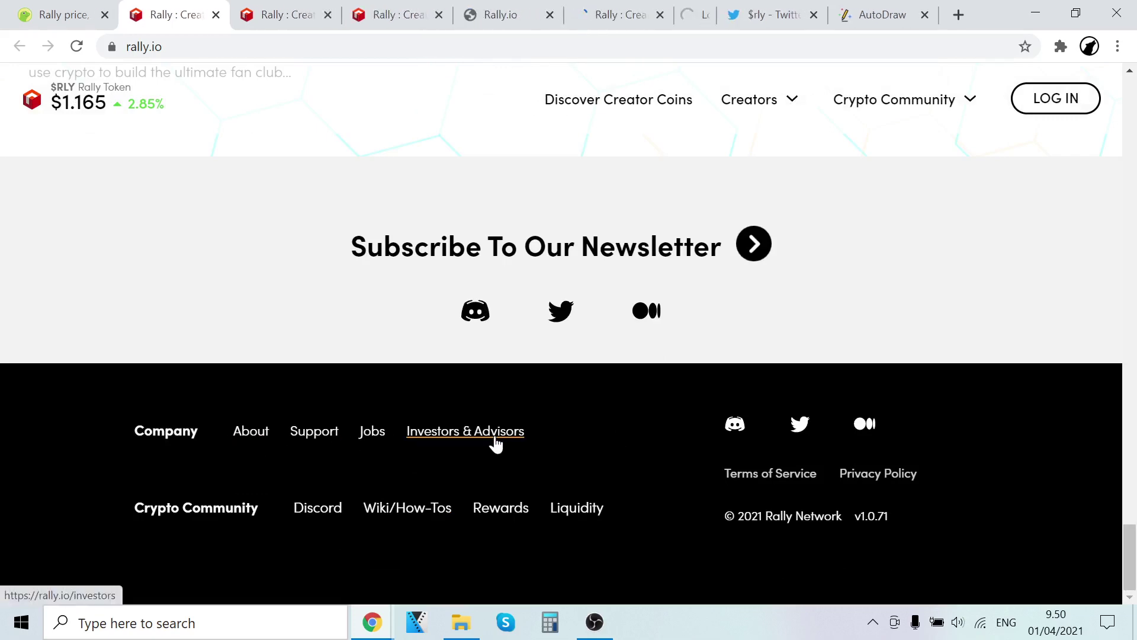
{"action": "scroll", "coordinate": [496, 441], "scroll_direction": "up", "scroll_amount": 4}
{"action": "left_click", "coordinate": [267, 14]}
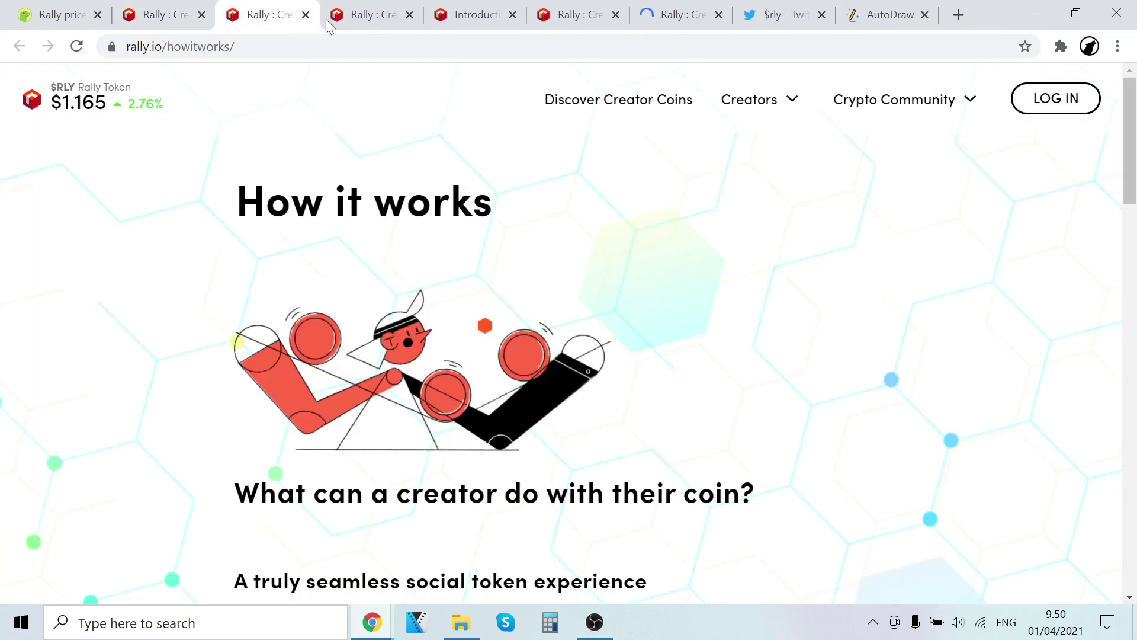
{"action": "left_click", "coordinate": [165, 14]}
{"action": "scroll", "coordinate": [568, 355], "scroll_direction": "down", "scroll_amount": 5}
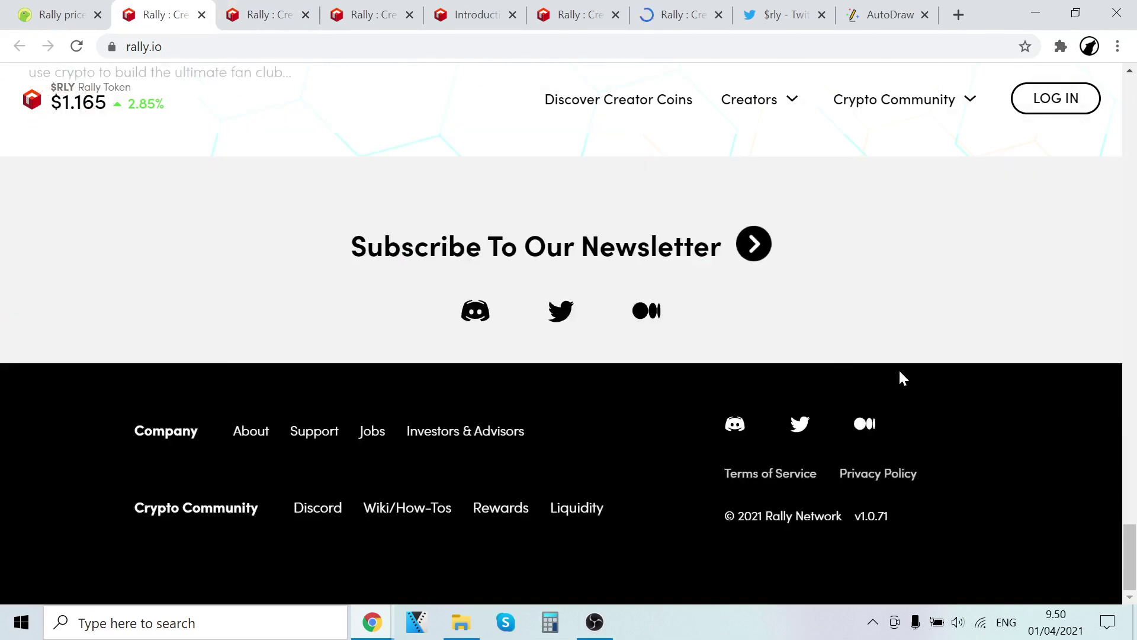
{"action": "middle_click", "coordinate": [801, 424]}
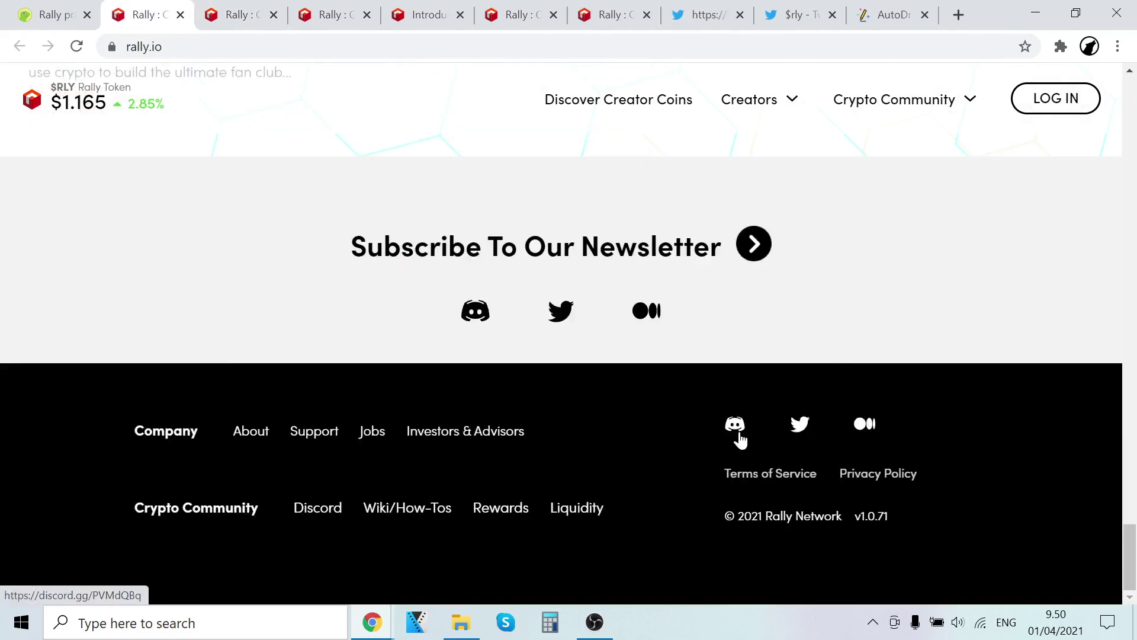
{"action": "left_click", "coordinate": [241, 14]}
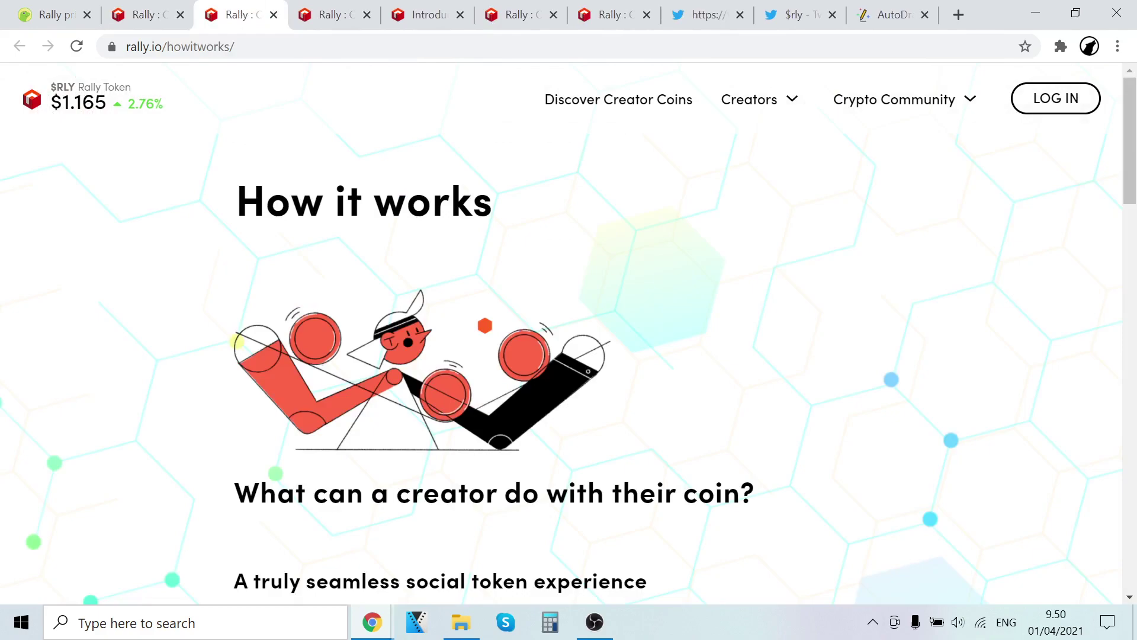
{"action": "scroll", "coordinate": [309, 316], "scroll_direction": "down", "scroll_amount": 2}
{"action": "scroll", "coordinate": [309, 317], "scroll_direction": "down", "scroll_amount": 3}
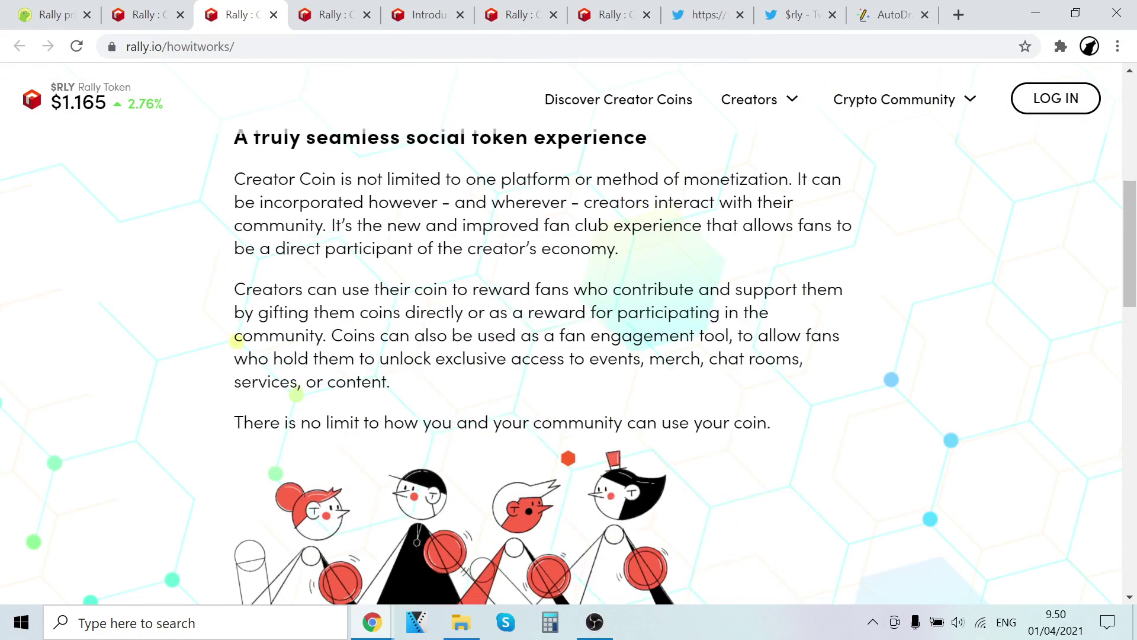
{"action": "scroll", "coordinate": [609, 314], "scroll_direction": "down", "scroll_amount": 5}
{"action": "scroll", "coordinate": [609, 314], "scroll_direction": "down", "scroll_amount": 6}
{"action": "scroll", "coordinate": [609, 314], "scroll_direction": "down", "scroll_amount": 8}
{"action": "scroll", "coordinate": [573, 341], "scroll_direction": "up", "scroll_amount": 8}
{"action": "scroll", "coordinate": [589, 295], "scroll_direction": "up", "scroll_amount": 8}
{"action": "scroll", "coordinate": [590, 294], "scroll_direction": "up", "scroll_amount": 1}
{"action": "scroll", "coordinate": [409, 302], "scroll_direction": "down", "scroll_amount": 1}
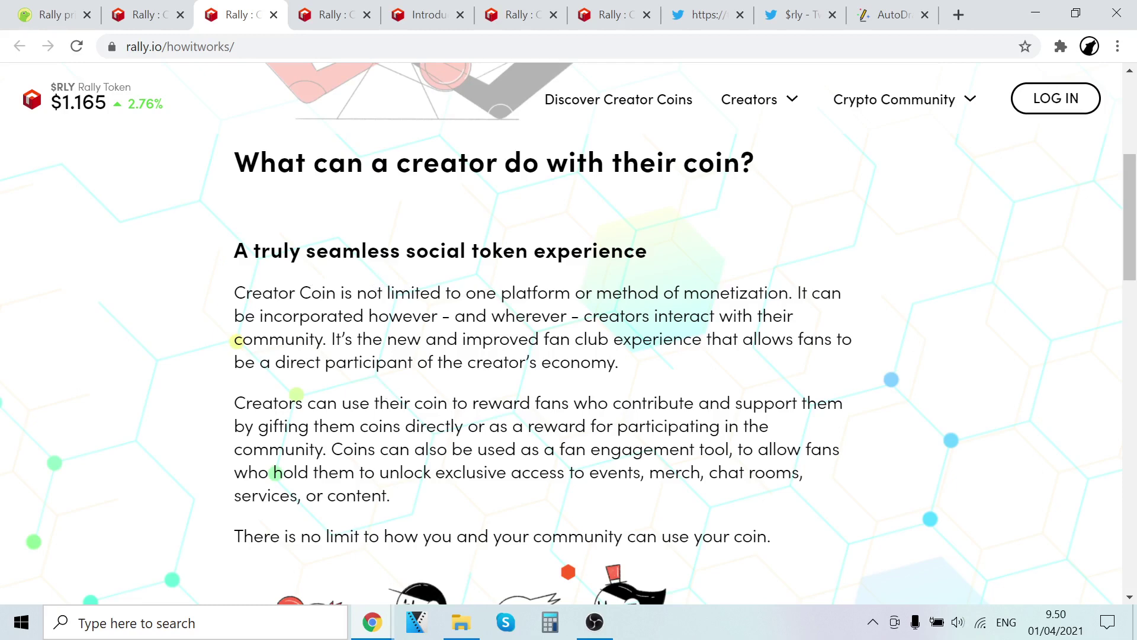
{"action": "scroll", "coordinate": [483, 318], "scroll_direction": "down", "scroll_amount": 5}
{"action": "scroll", "coordinate": [484, 318], "scroll_direction": "down", "scroll_amount": 3}
{"action": "scroll", "coordinate": [483, 318], "scroll_direction": "down", "scroll_amount": 1}
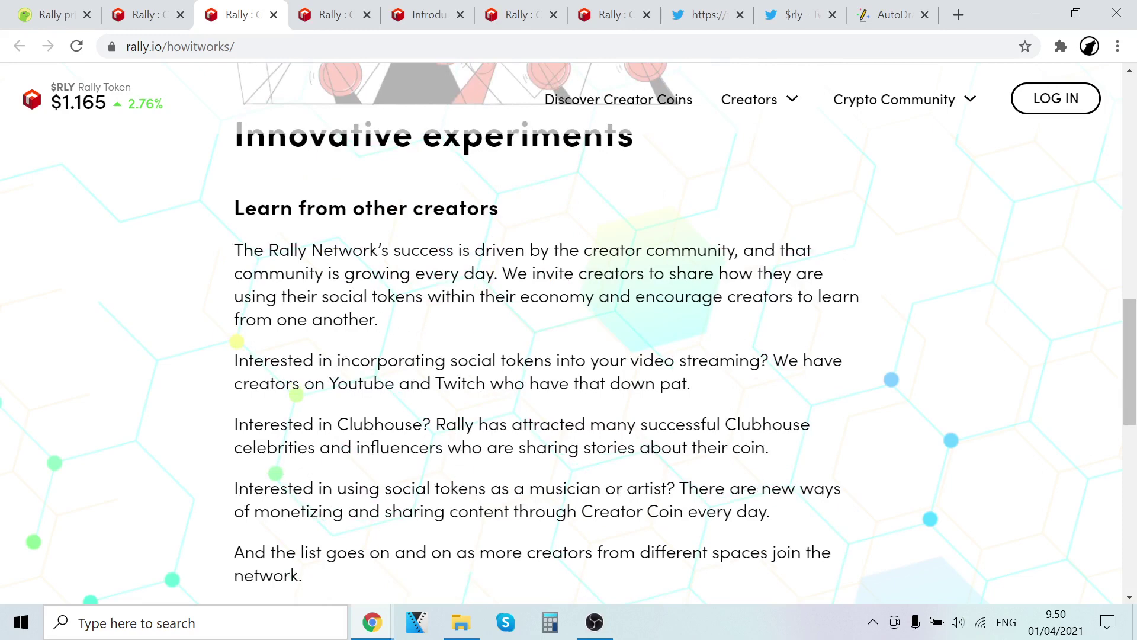
{"action": "scroll", "coordinate": [484, 318], "scroll_direction": "down", "scroll_amount": 2}
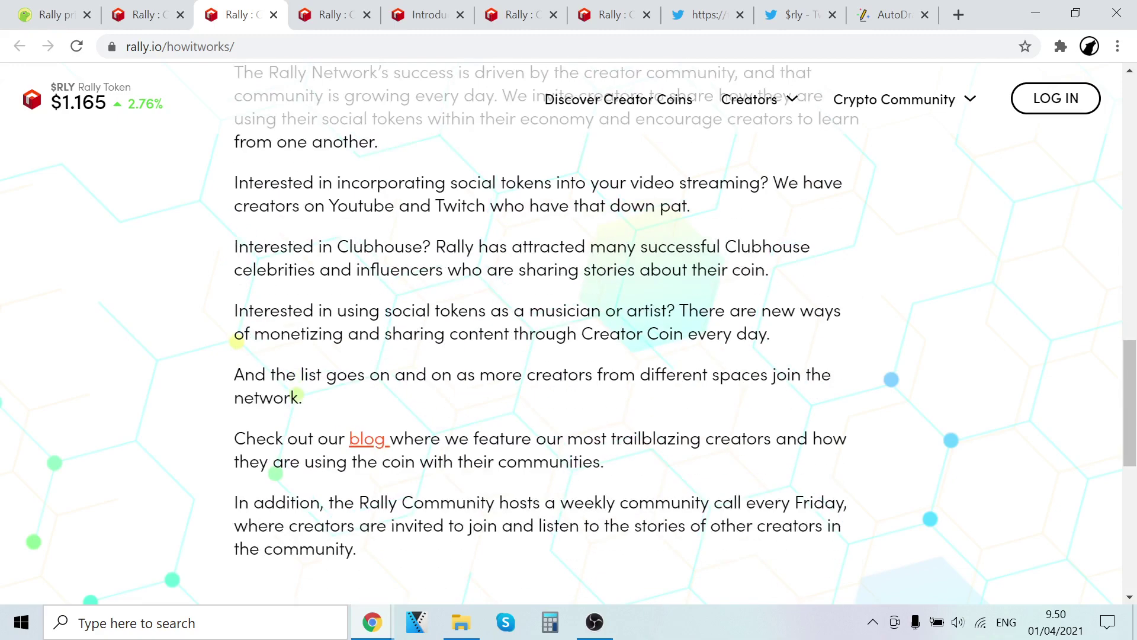
{"action": "scroll", "coordinate": [484, 319], "scroll_direction": "up", "scroll_amount": 5}
{"action": "scroll", "coordinate": [483, 318], "scroll_direction": "up", "scroll_amount": 5}
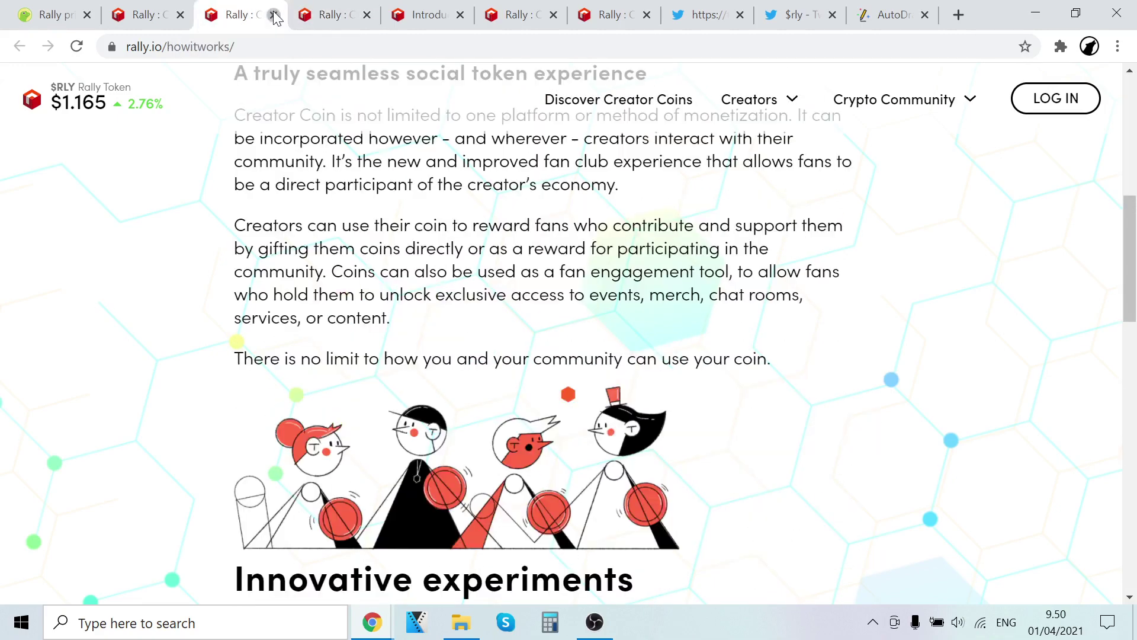
- Close the How It Works tab, leaving the Introduction to Rally Network wiki page
{"action": "left_click", "coordinate": [274, 14]}
{"action": "scroll", "coordinate": [606, 278], "scroll_direction": "down", "scroll_amount": 1}
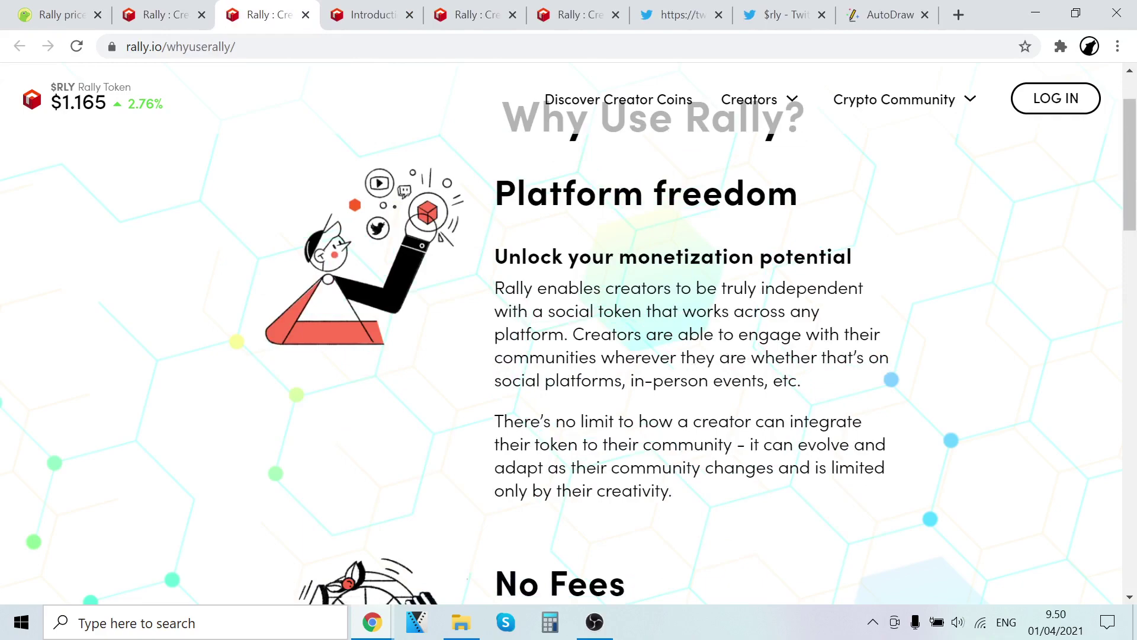
{"action": "scroll", "coordinate": [684, 396], "scroll_direction": "down", "scroll_amount": 4}
{"action": "scroll", "coordinate": [683, 396], "scroll_direction": "down", "scroll_amount": 1}
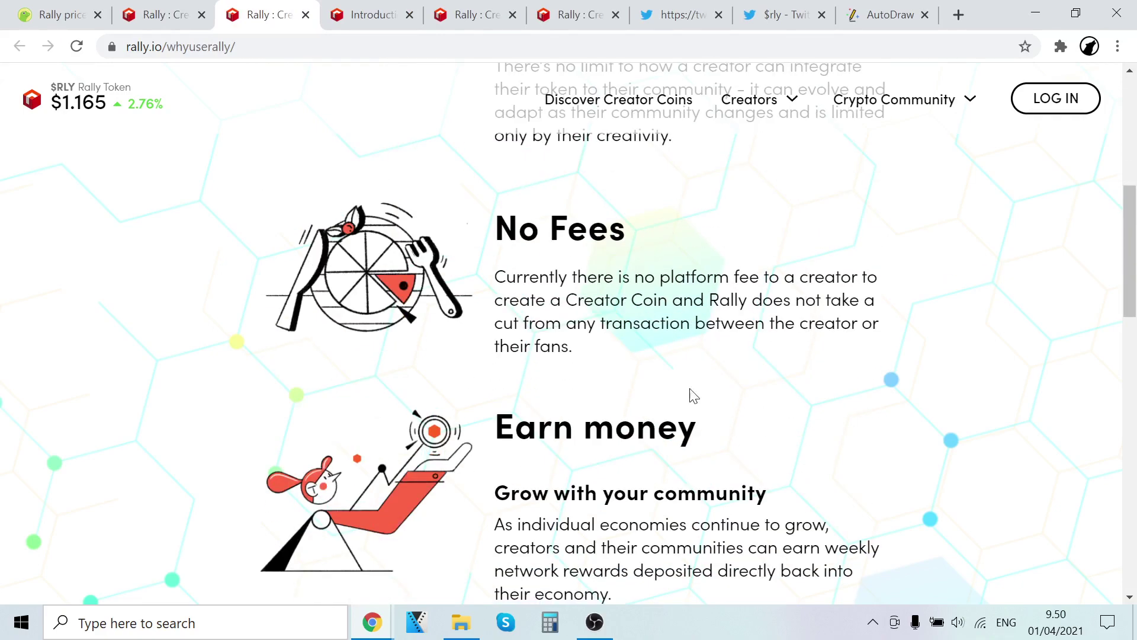
{"action": "scroll", "coordinate": [683, 396], "scroll_direction": "down", "scroll_amount": 5}
{"action": "scroll", "coordinate": [683, 397], "scroll_direction": "down", "scroll_amount": 4}
{"action": "scroll", "coordinate": [498, 356], "scroll_direction": "down", "scroll_amount": 5}
{"action": "scroll", "coordinate": [383, 320], "scroll_direction": "up", "scroll_amount": 5}
{"action": "scroll", "coordinate": [384, 321], "scroll_direction": "up", "scroll_amount": 4}
- Close the Why Use Rally tab and return to CoinGecko's Rally price tab
{"action": "left_click", "coordinate": [306, 15]}
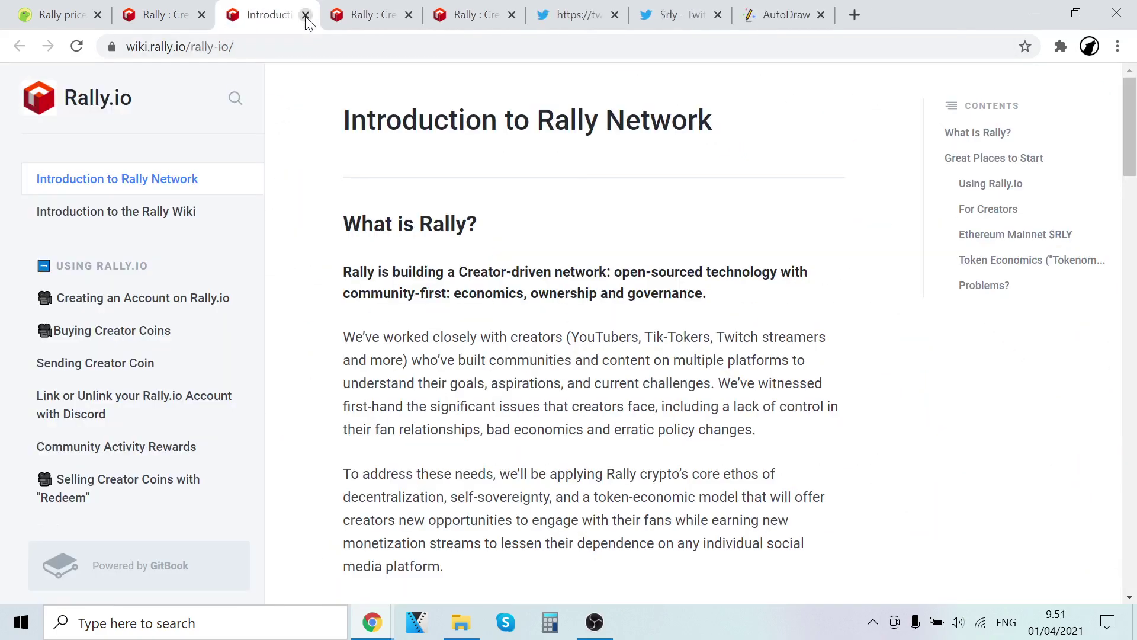
{"action": "scroll", "coordinate": [508, 250], "scroll_direction": "down", "scroll_amount": 3}
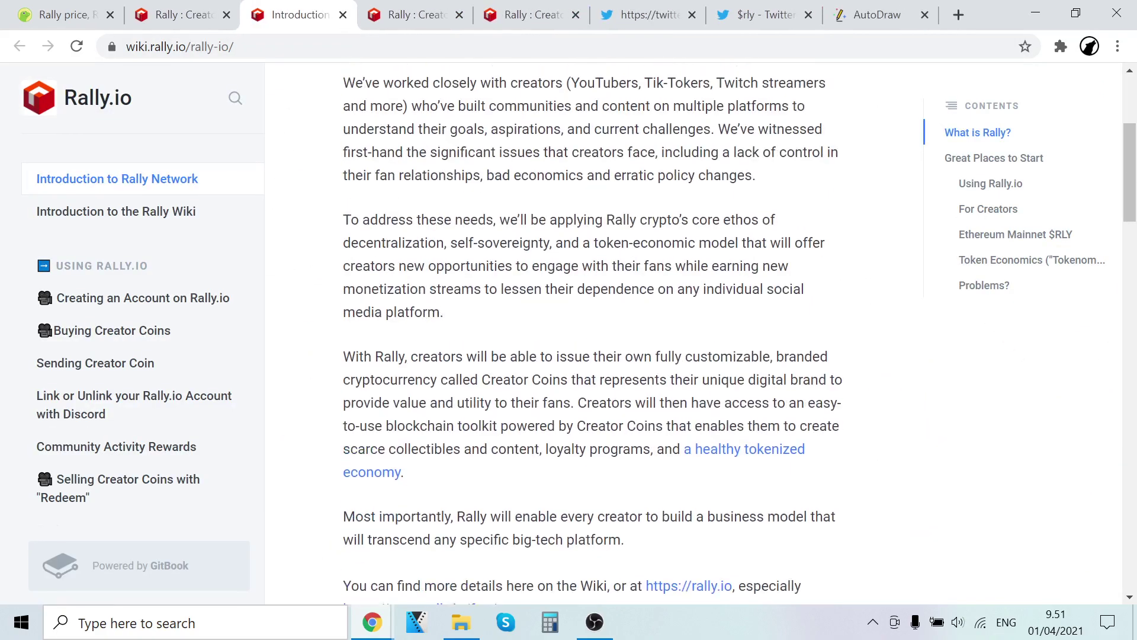
{"action": "scroll", "coordinate": [508, 250], "scroll_direction": "up", "scroll_amount": 3}
{"action": "scroll", "coordinate": [508, 245], "scroll_direction": "up", "scroll_amount": 1}
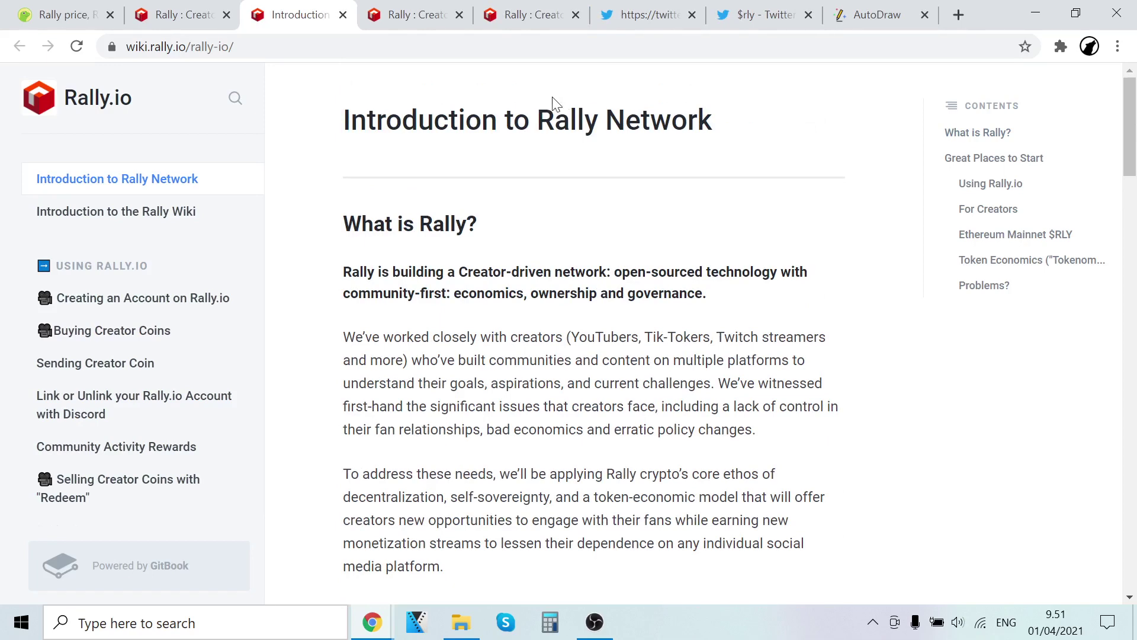
{"action": "left_click", "coordinate": [62, 15]}
{"action": "scroll", "coordinate": [670, 230], "scroll_direction": "down", "scroll_amount": 1}
{"action": "scroll", "coordinate": [670, 229], "scroll_direction": "down", "scroll_amount": 3}
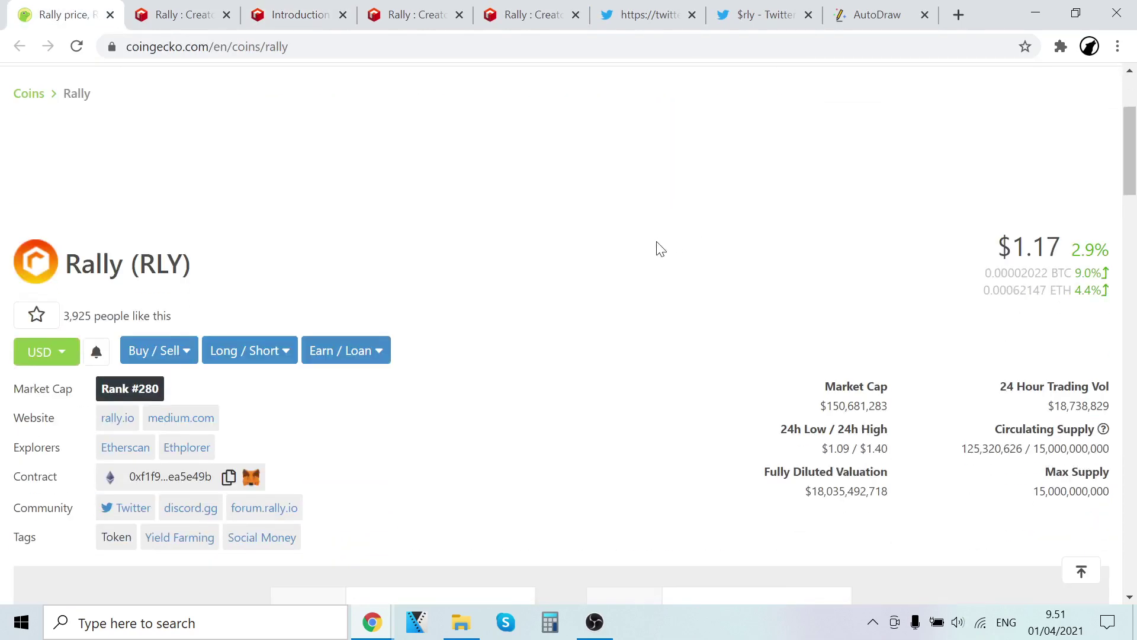
{"action": "scroll", "coordinate": [670, 230], "scroll_direction": "down", "scroll_amount": 3}
{"action": "scroll", "coordinate": [652, 222], "scroll_direction": "down", "scroll_amount": 3}
{"action": "scroll", "coordinate": [651, 222], "scroll_direction": "down", "scroll_amount": 1}
{"action": "scroll", "coordinate": [647, 225], "scroll_direction": "up", "scroll_amount": 8}
- Open CoinGecko in a new tab and pick Decentraland (MANA) from a 'mana' search
{"action": "middle_click", "coordinate": [80, 177]}
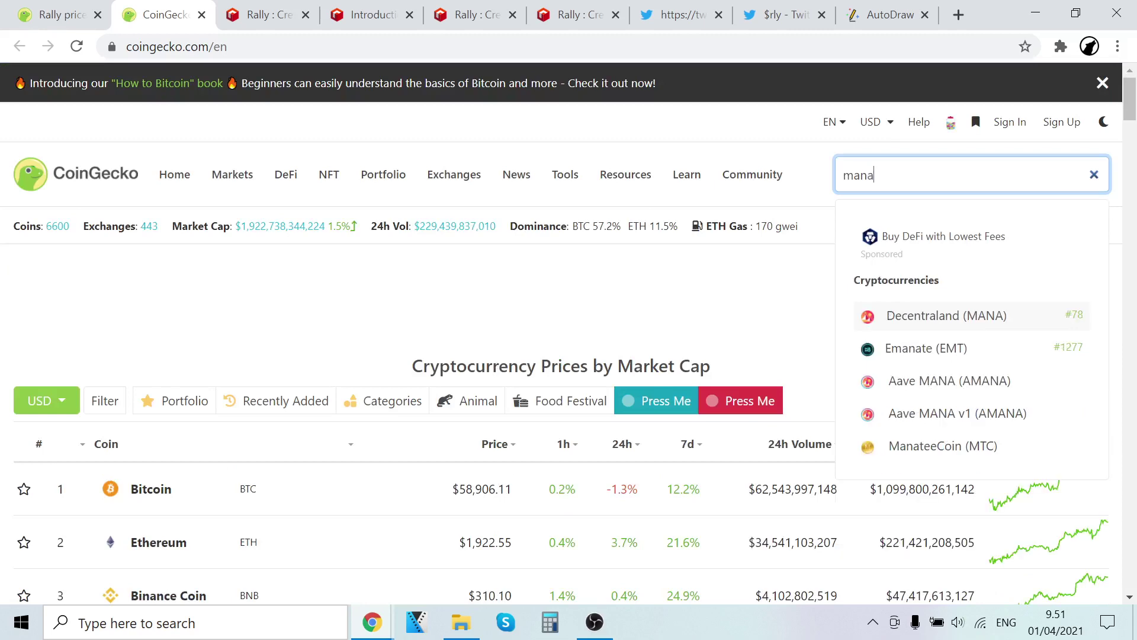
{"action": "left_click", "coordinate": [977, 316]}
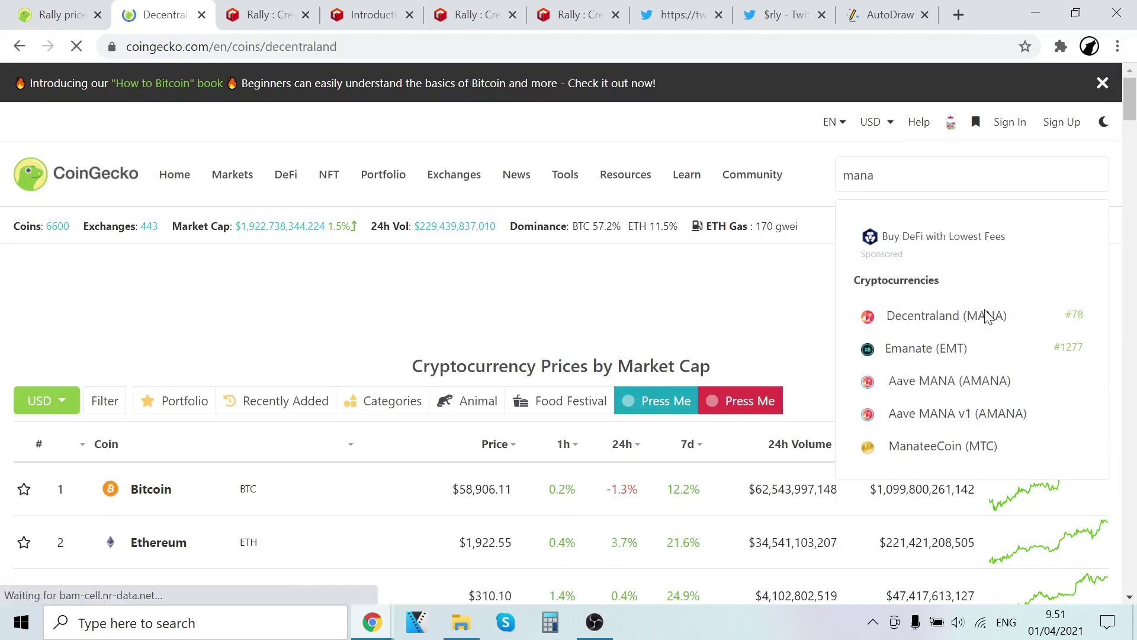
{"action": "scroll", "coordinate": [716, 298], "scroll_direction": "down", "scroll_amount": 3}
{"action": "scroll", "coordinate": [716, 298], "scroll_direction": "down", "scroll_amount": 5}
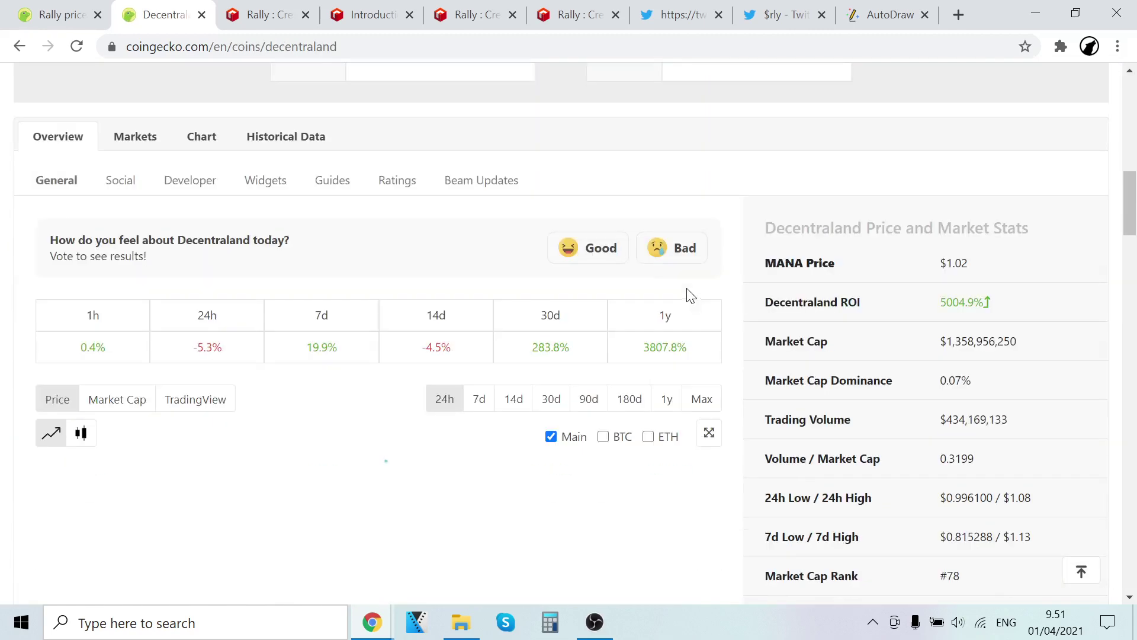
{"action": "scroll", "coordinate": [676, 293], "scroll_direction": "down", "scroll_amount": 2}
- Show Decentraland's Max-range chart, highlight its All-Time Low gain, then return to Rally's tab
{"action": "left_click", "coordinate": [702, 222]}
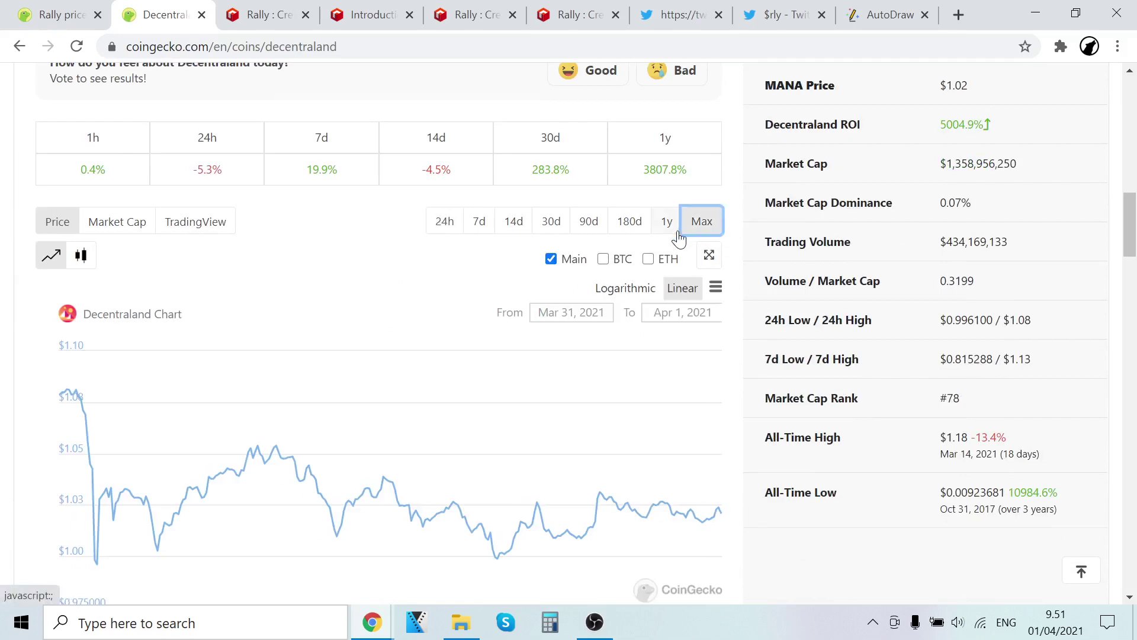
{"action": "scroll", "coordinate": [551, 267], "scroll_direction": "down", "scroll_amount": 2}
{"action": "scroll", "coordinate": [551, 311], "scroll_direction": "down", "scroll_amount": 4}
{"action": "scroll", "coordinate": [623, 338], "scroll_direction": "down", "scroll_amount": 1}
{"action": "scroll", "coordinate": [624, 344], "scroll_direction": "up", "scroll_amount": 1}
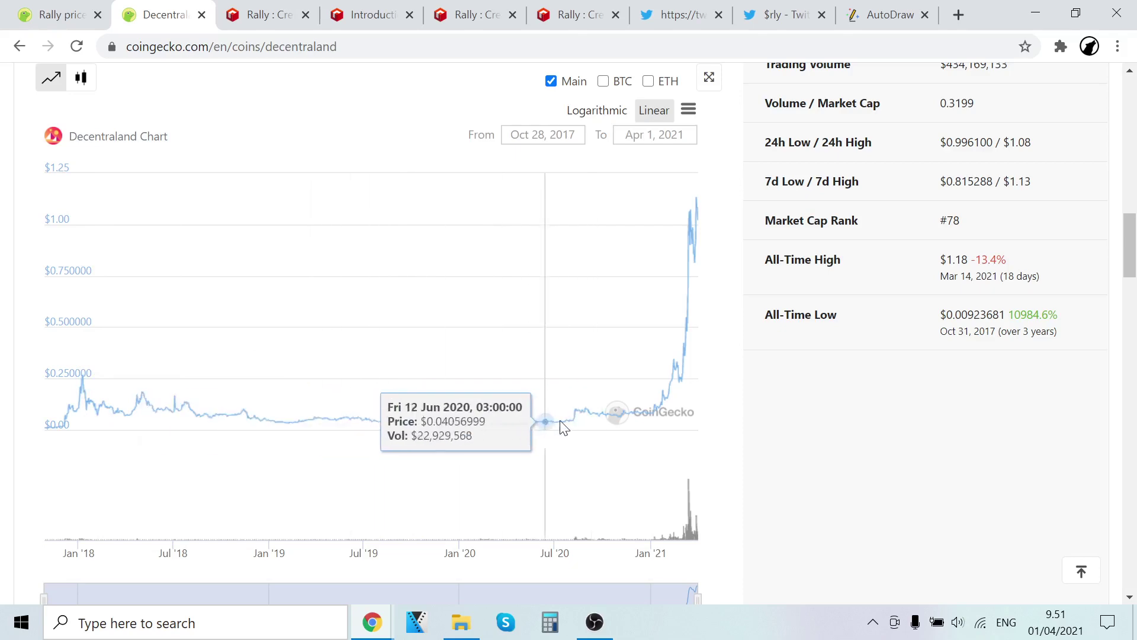
{"action": "scroll", "coordinate": [541, 416], "scroll_direction": "up", "scroll_amount": 3}
{"action": "scroll", "coordinate": [510, 442], "scroll_direction": "up", "scroll_amount": 3}
{"action": "scroll", "coordinate": [498, 449], "scroll_direction": "up", "scroll_amount": 3}
{"action": "scroll", "coordinate": [487, 458], "scroll_direction": "up", "scroll_amount": 3}
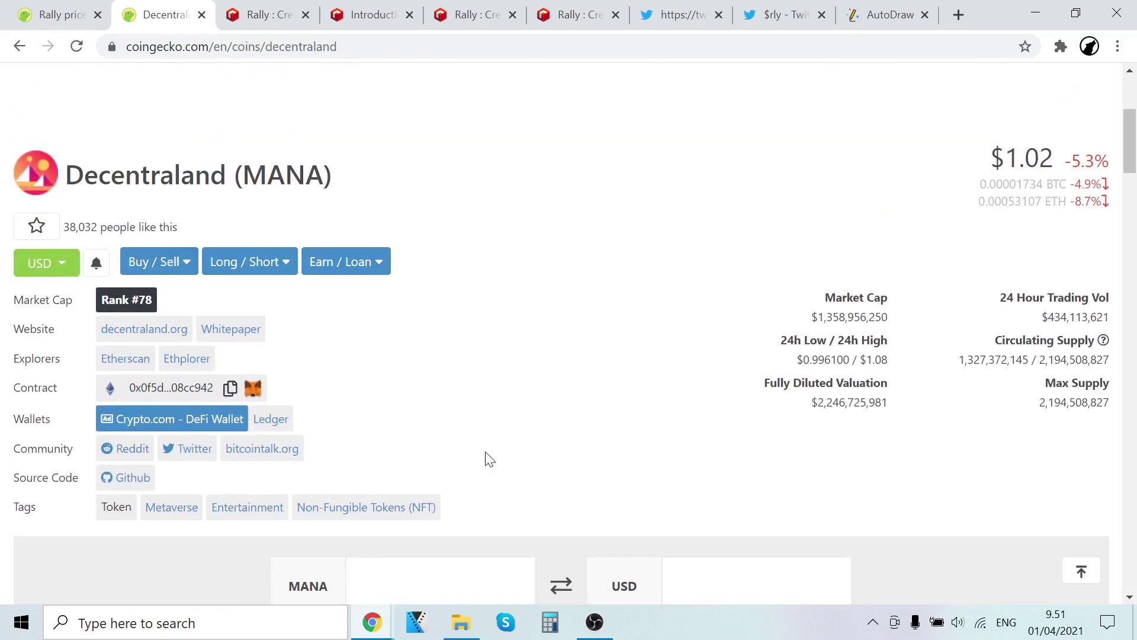
{"action": "scroll", "coordinate": [516, 399], "scroll_direction": "down", "scroll_amount": 5}
{"action": "scroll", "coordinate": [492, 402], "scroll_direction": "down", "scroll_amount": 5}
{"action": "scroll", "coordinate": [493, 402], "scroll_direction": "down", "scroll_amount": 1}
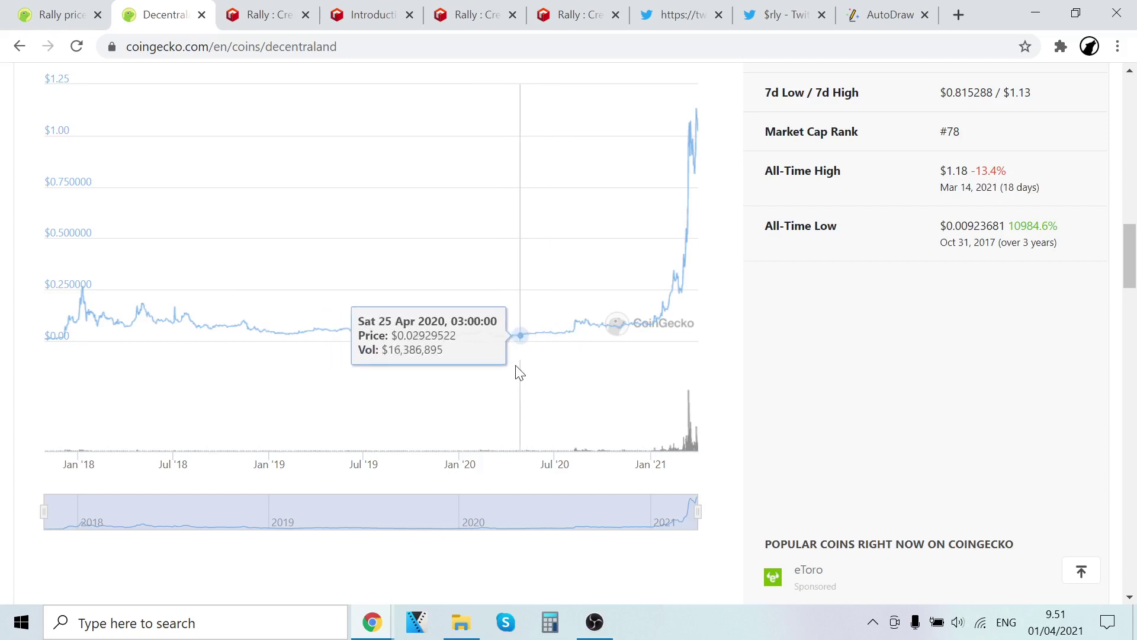
{"action": "scroll", "coordinate": [533, 391], "scroll_direction": "up", "scroll_amount": 2}
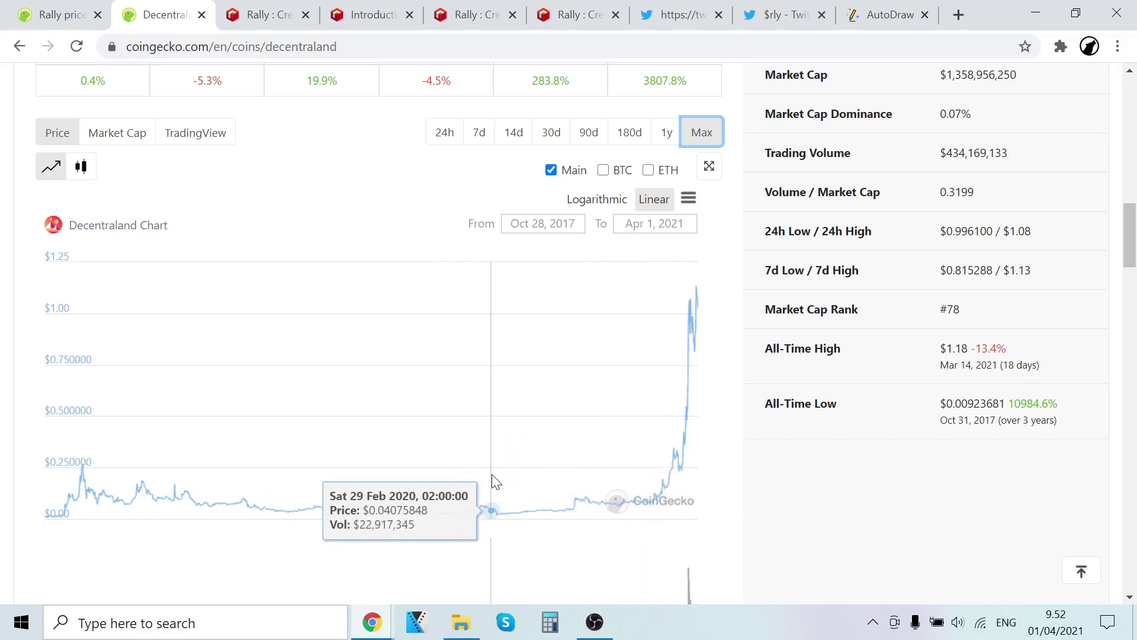
{"action": "left_click_drag", "start_coordinate": [1059, 403], "coordinate": [1027, 404]}
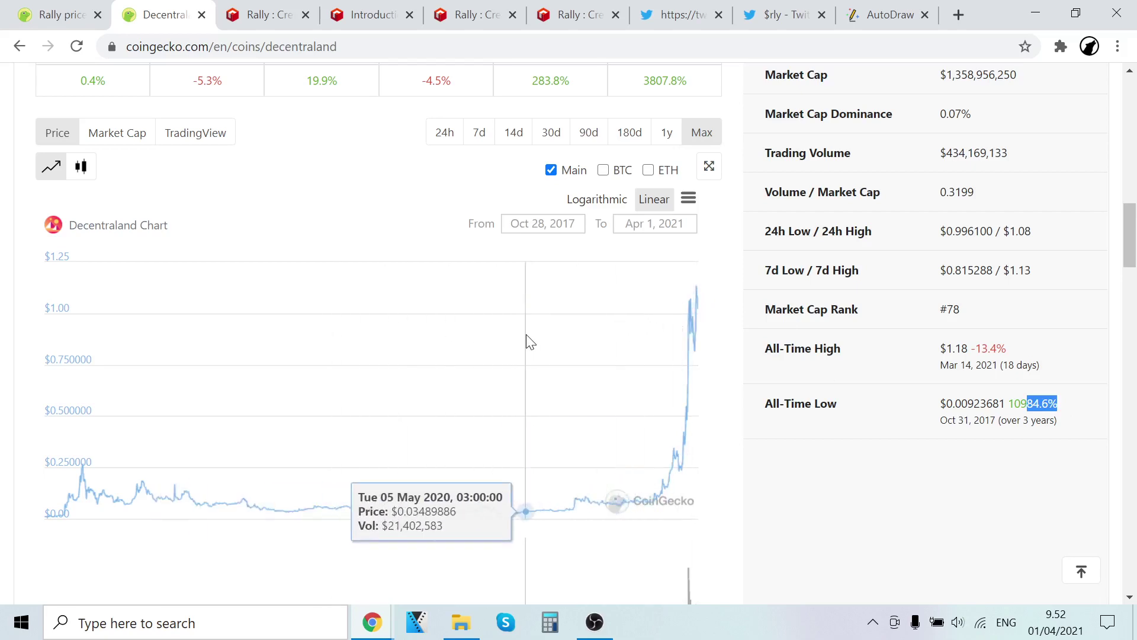
{"action": "scroll", "coordinate": [526, 334], "scroll_direction": "up", "scroll_amount": 10}
{"action": "left_click", "coordinate": [59, 14]}
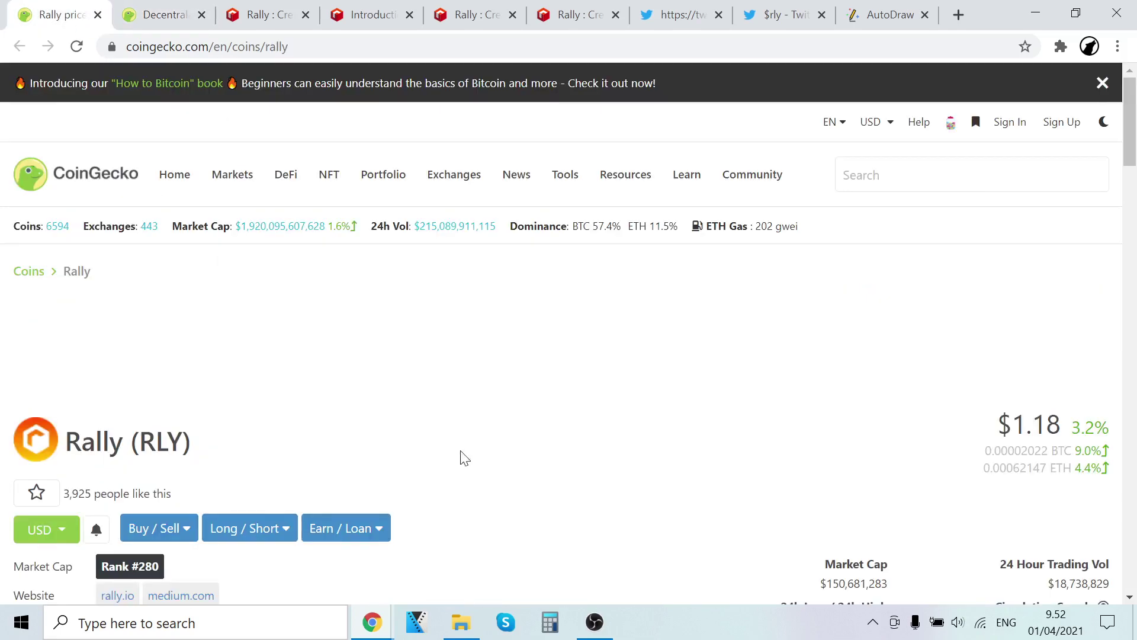
{"action": "scroll", "coordinate": [480, 462], "scroll_direction": "down", "scroll_amount": 10}
{"action": "scroll", "coordinate": [576, 400], "scroll_direction": "down", "scroll_amount": 5}
{"action": "scroll", "coordinate": [576, 400], "scroll_direction": "down", "scroll_amount": 5}
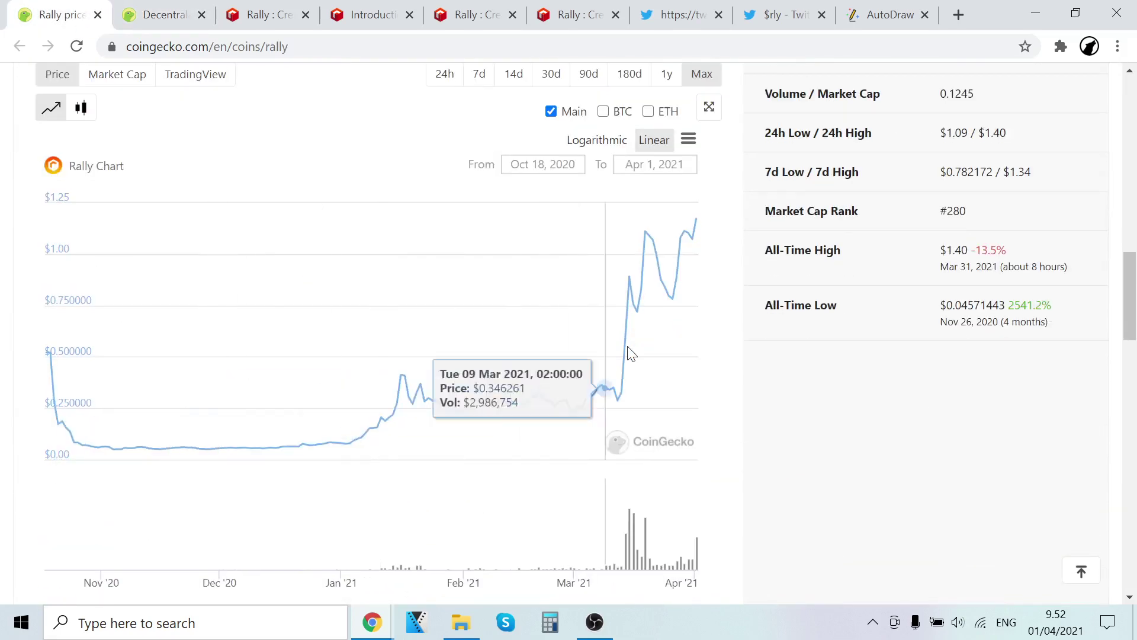
- Return to the Decentraland tab, briefly checking the Rally price tab in between
{"action": "left_click", "coordinate": [159, 15]}
{"action": "scroll", "coordinate": [418, 382], "scroll_direction": "down", "scroll_amount": 5}
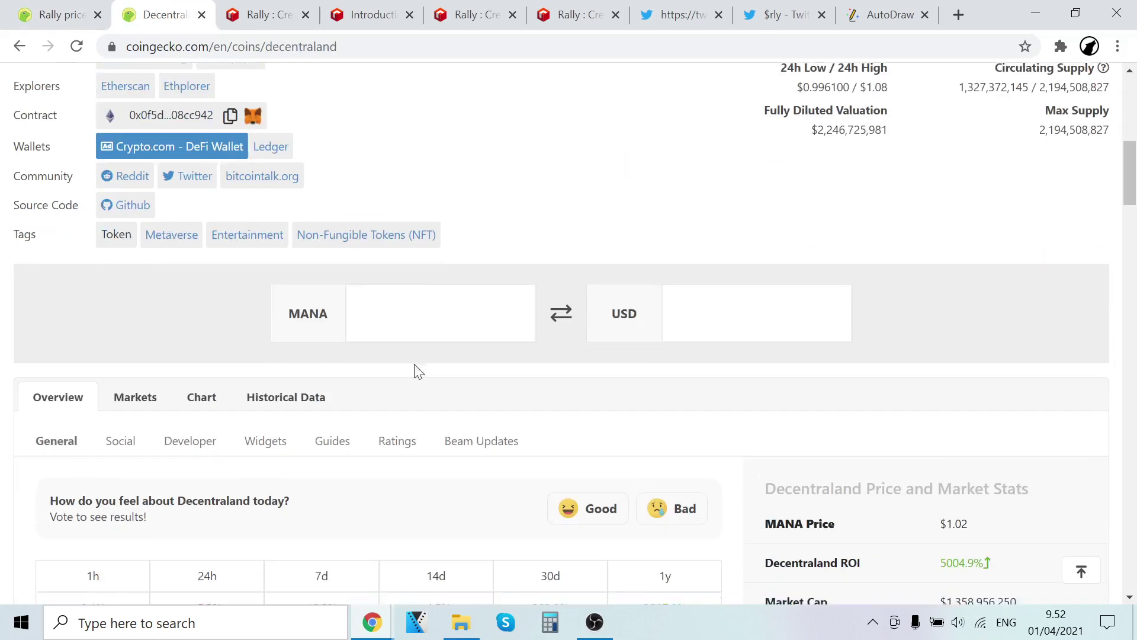
{"action": "scroll", "coordinate": [427, 396], "scroll_direction": "down", "scroll_amount": 5}
{"action": "scroll", "coordinate": [431, 399], "scroll_direction": "down", "scroll_amount": 3}
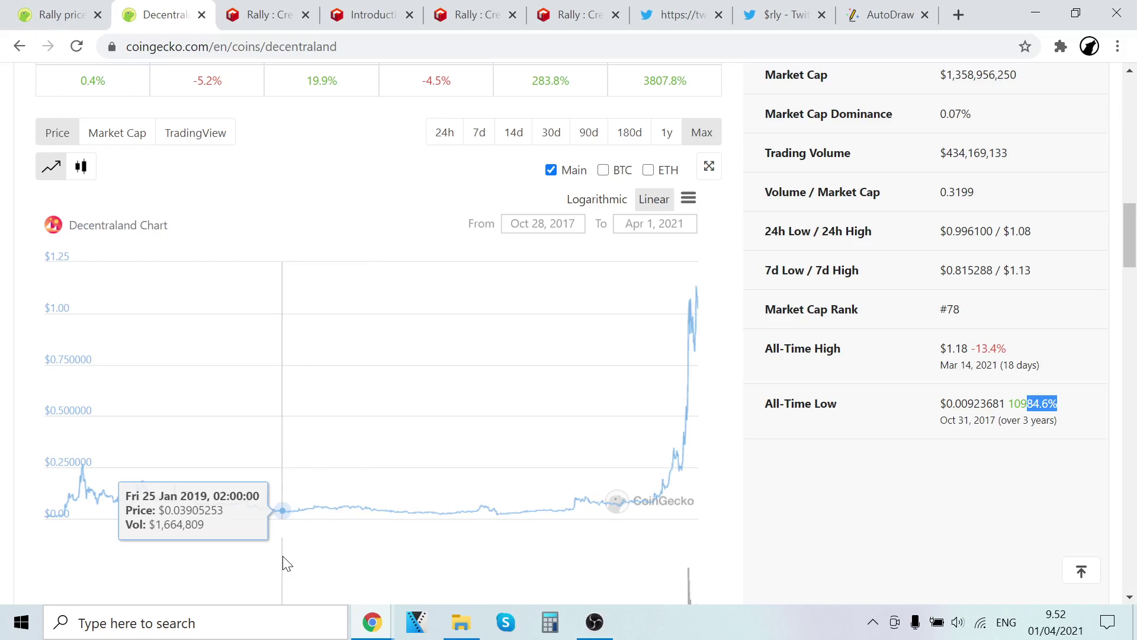
{"action": "scroll", "coordinate": [211, 549], "scroll_direction": "up", "scroll_amount": 2}
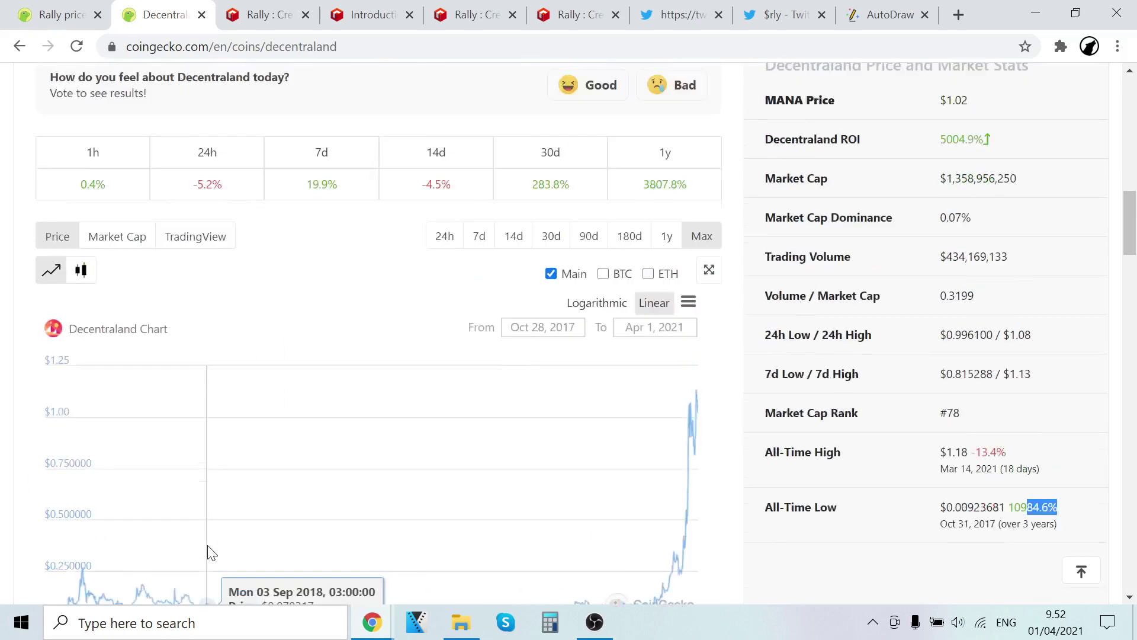
{"action": "scroll", "coordinate": [212, 550], "scroll_direction": "up", "scroll_amount": 5}
{"action": "scroll", "coordinate": [212, 549], "scroll_direction": "up", "scroll_amount": 5}
{"action": "scroll", "coordinate": [249, 542], "scroll_direction": "up", "scroll_amount": 4}
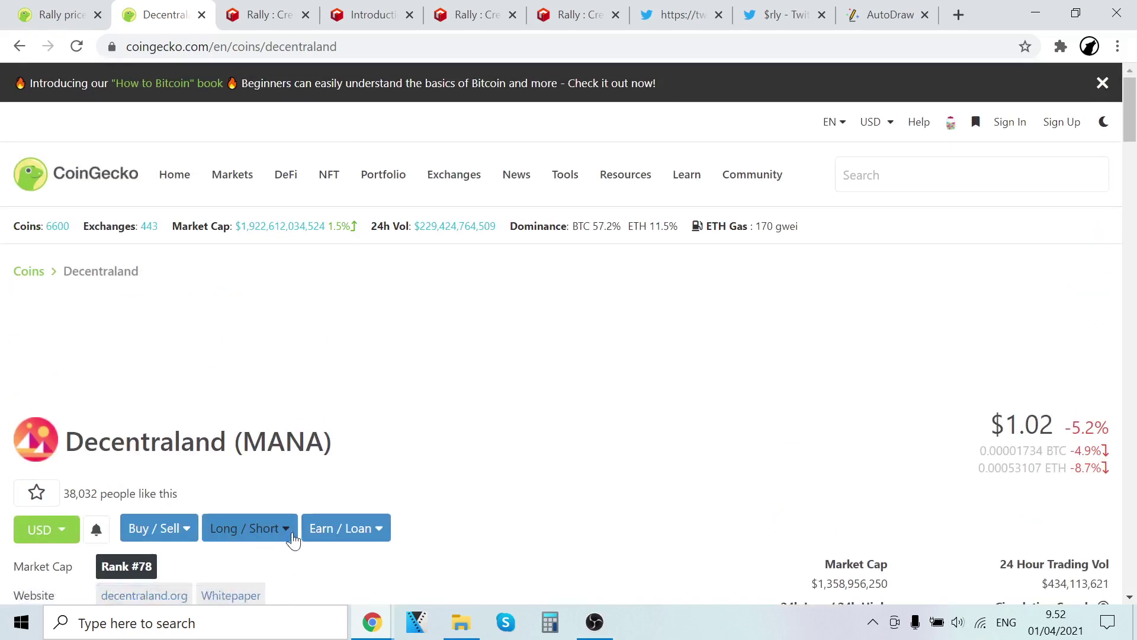
{"action": "scroll", "coordinate": [373, 496], "scroll_direction": "down", "scroll_amount": 3}
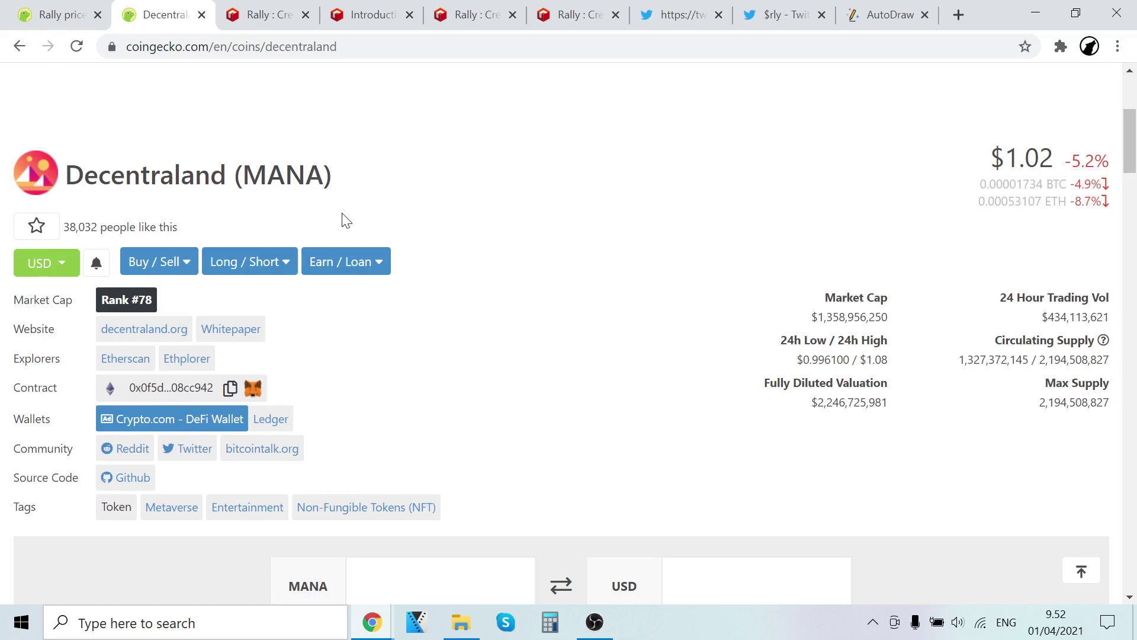
{"action": "scroll", "coordinate": [462, 311], "scroll_direction": "down", "scroll_amount": 4}
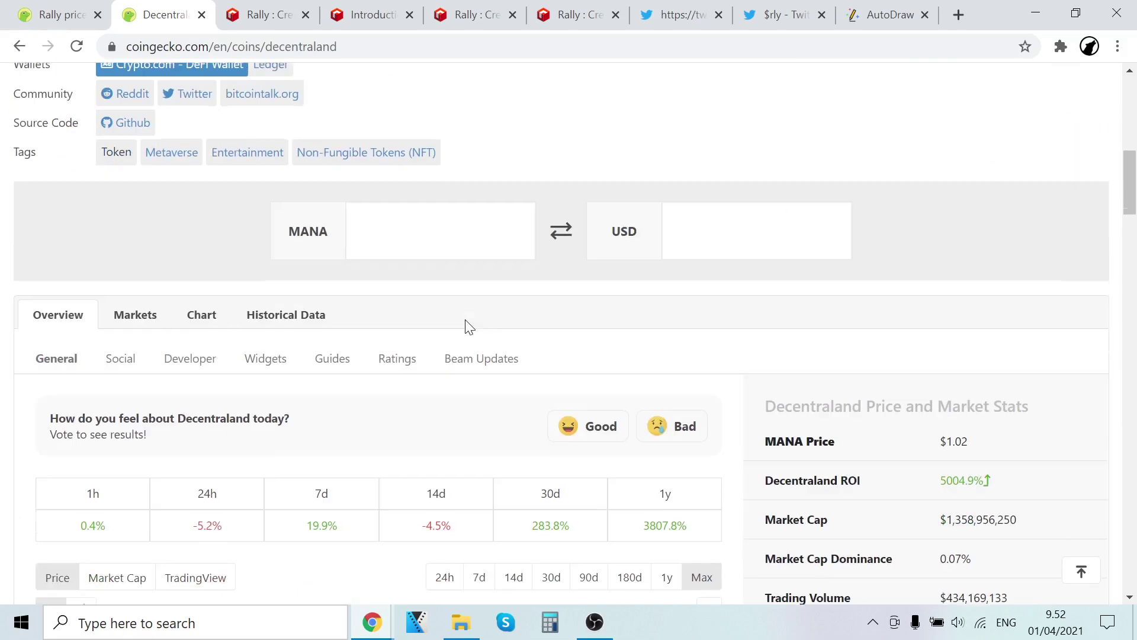
{"action": "scroll", "coordinate": [467, 324], "scroll_direction": "down", "scroll_amount": 3}
{"action": "scroll", "coordinate": [462, 321], "scroll_direction": "down", "scroll_amount": 4}
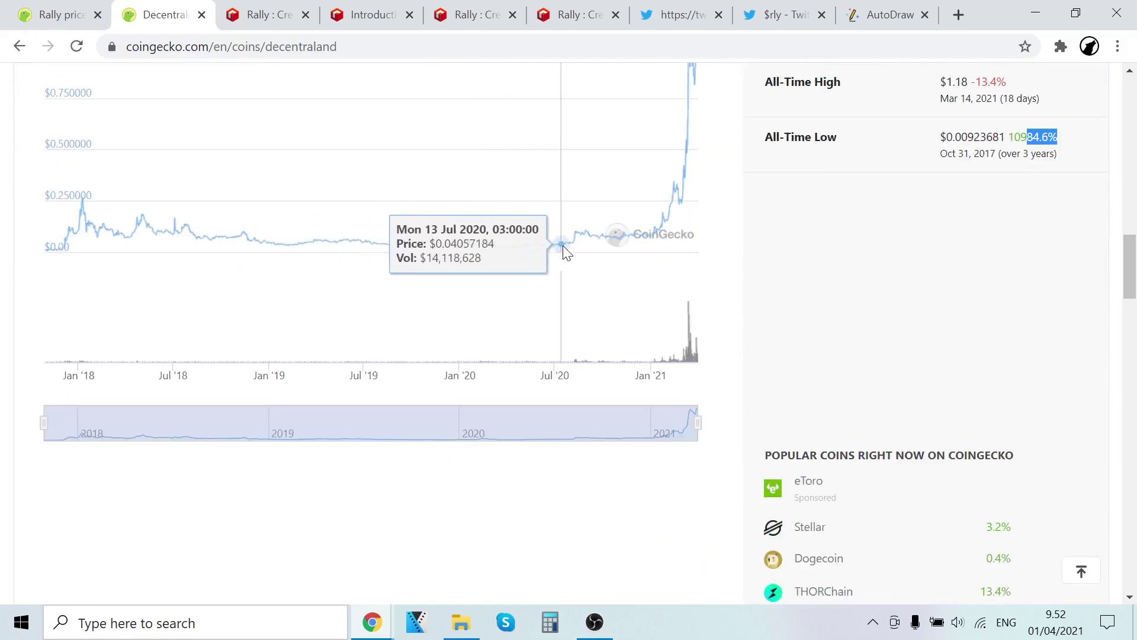
{"action": "scroll", "coordinate": [228, 240], "scroll_direction": "up", "scroll_amount": 2}
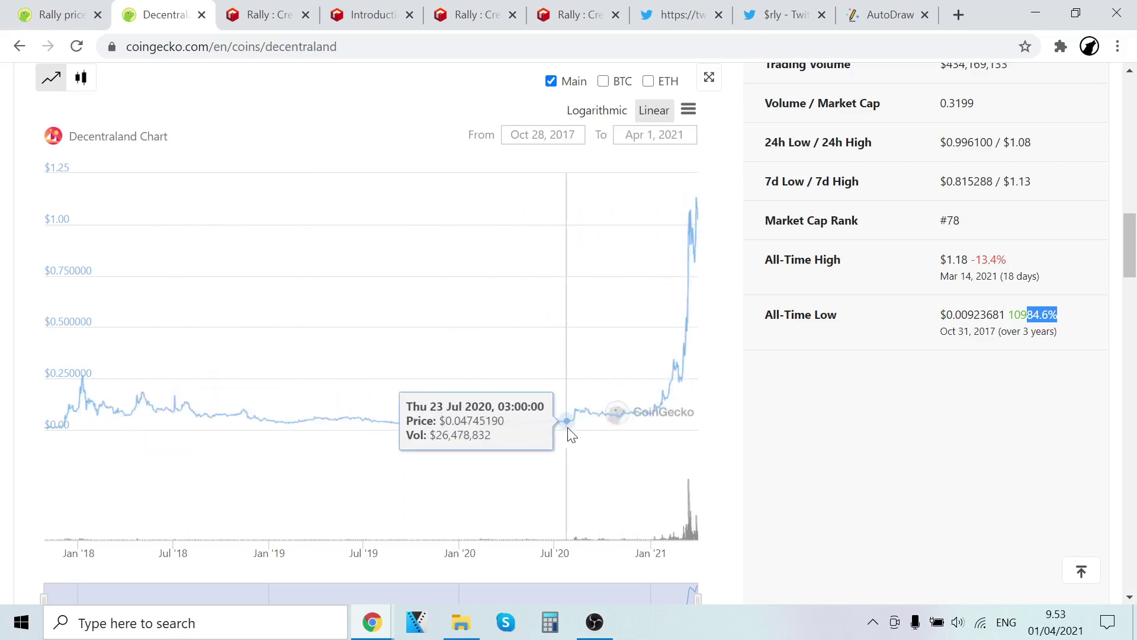
{"action": "scroll", "coordinate": [534, 400], "scroll_direction": "up", "scroll_amount": 5}
{"action": "scroll", "coordinate": [238, 417], "scroll_direction": "up", "scroll_amount": 5}
{"action": "scroll", "coordinate": [238, 409], "scroll_direction": "up", "scroll_amount": 2}
{"action": "scroll", "coordinate": [238, 410], "scroll_direction": "down", "scroll_amount": 3}
{"action": "scroll", "coordinate": [444, 410], "scroll_direction": "down", "scroll_amount": 5}
{"action": "scroll", "coordinate": [622, 409], "scroll_direction": "down", "scroll_amount": 3}
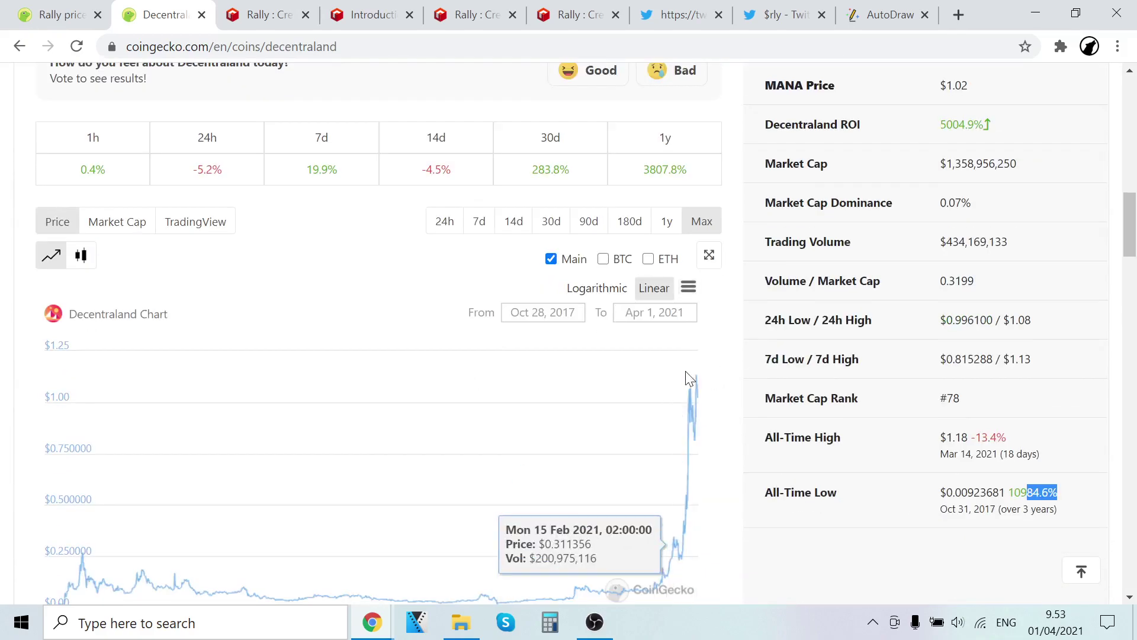
{"action": "scroll", "coordinate": [675, 444], "scroll_direction": "up", "scroll_amount": 5}
{"action": "scroll", "coordinate": [453, 369], "scroll_direction": "up", "scroll_amount": 4}
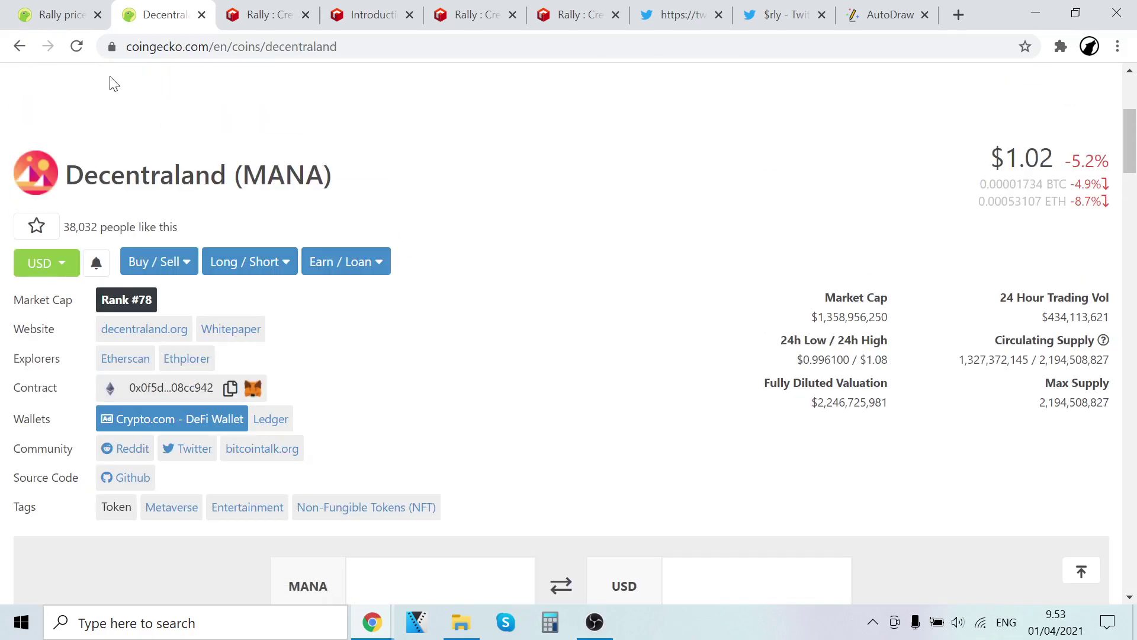
{"action": "scroll", "coordinate": [687, 145], "scroll_direction": "up", "scroll_amount": 4}
{"action": "scroll", "coordinate": [577, 223], "scroll_direction": "up", "scroll_amount": 1}
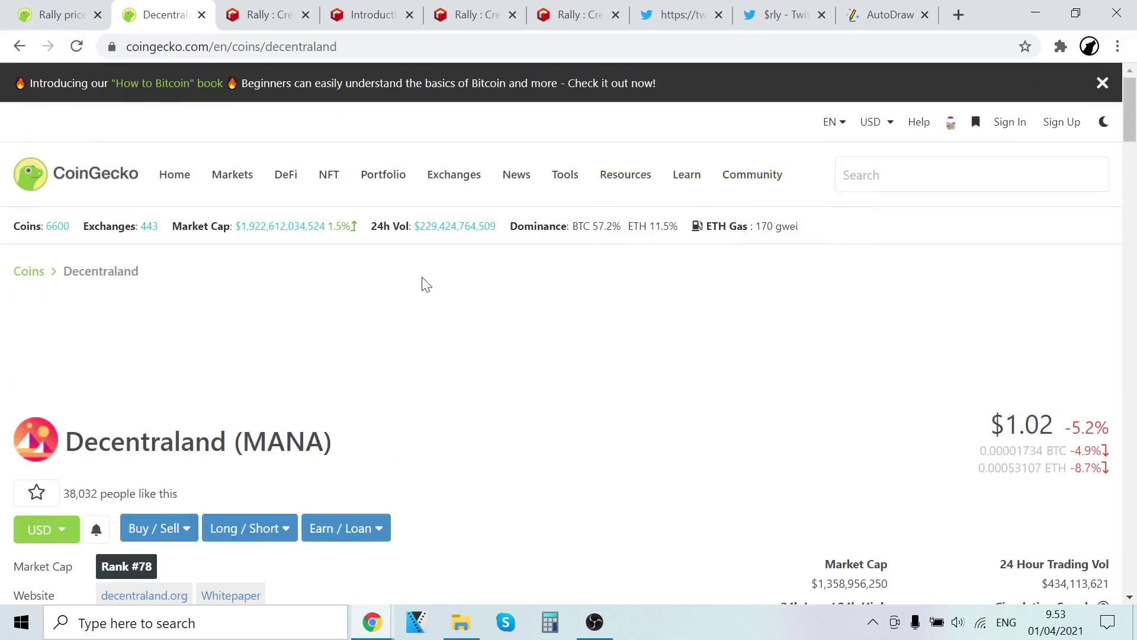
{"action": "scroll", "coordinate": [636, 298], "scroll_direction": "down", "scroll_amount": 5}
{"action": "scroll", "coordinate": [688, 285], "scroll_direction": "down", "scroll_amount": 3}
{"action": "scroll", "coordinate": [688, 284], "scroll_direction": "up", "scroll_amount": 4}
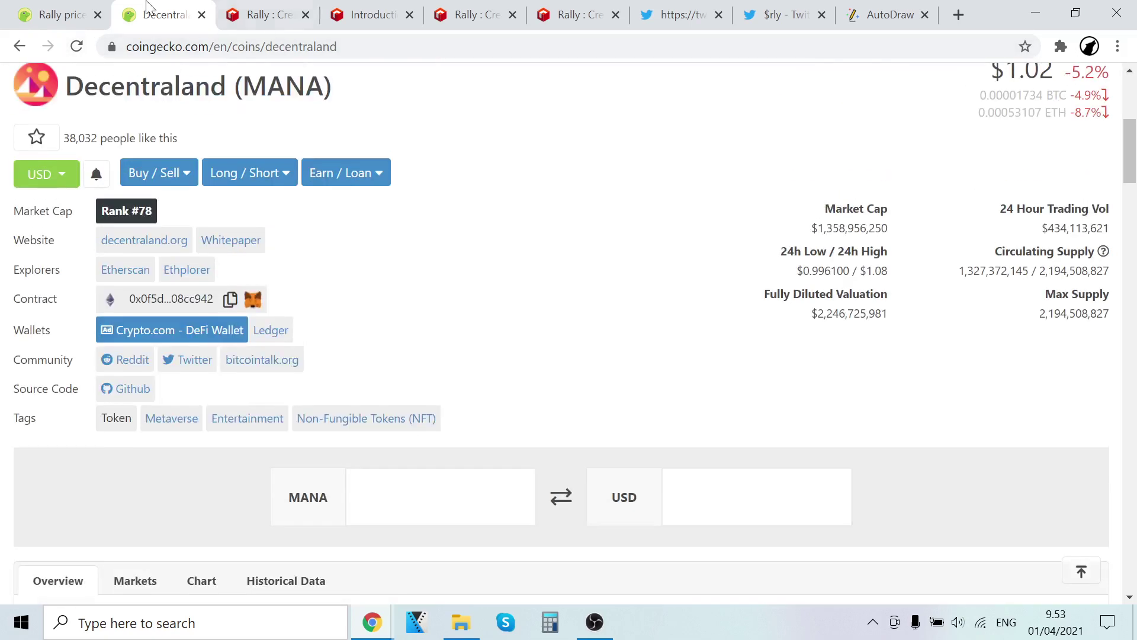
{"action": "scroll", "coordinate": [623, 267], "scroll_direction": "up", "scroll_amount": 1}
{"action": "left_click", "coordinate": [53, 15]}
{"action": "left_click", "coordinate": [164, 15]}
{"action": "scroll", "coordinate": [249, 296], "scroll_direction": "up", "scroll_amount": 5}
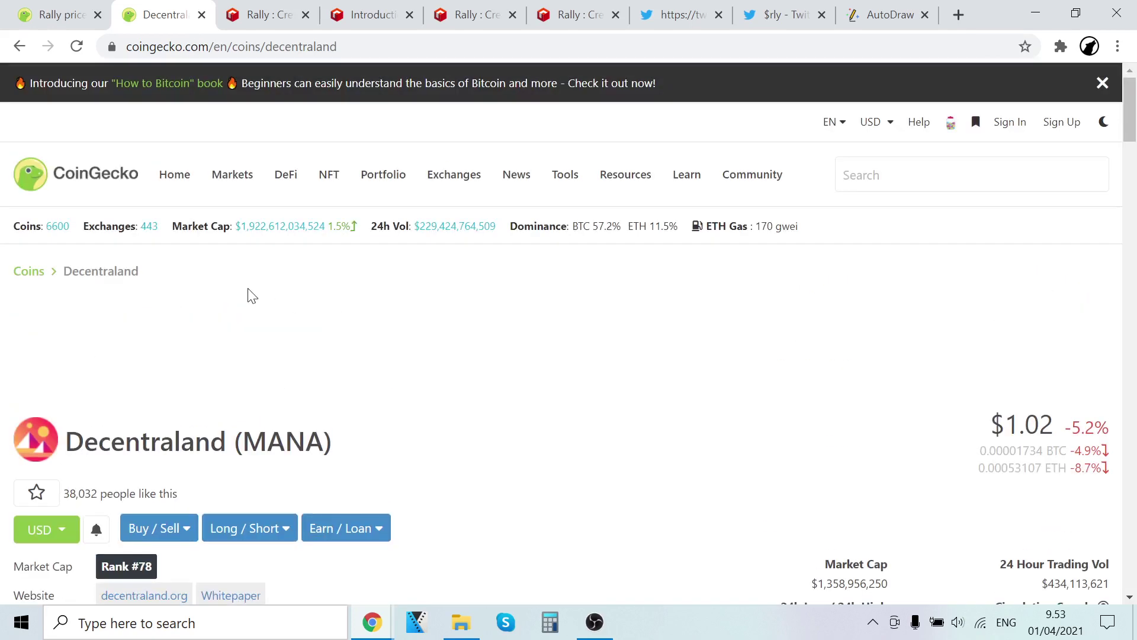
- Visit CoinGecko's home price table, then close it, two extra Rally tabs and the wiki tab
{"action": "left_click", "coordinate": [75, 174]}
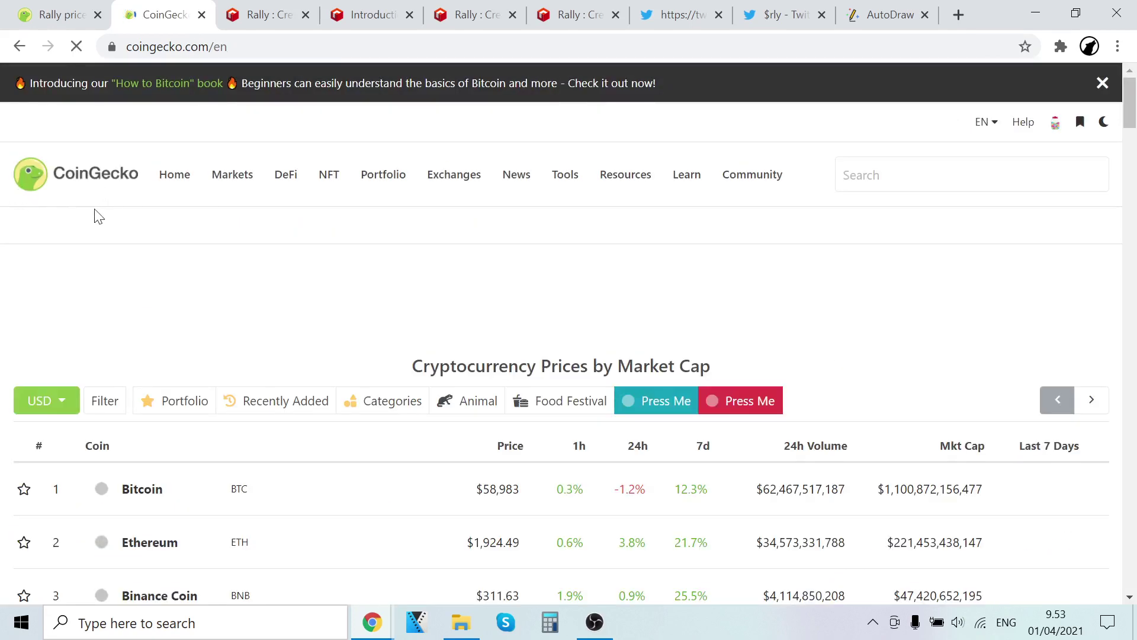
{"action": "scroll", "coordinate": [151, 242], "scroll_direction": "down", "scroll_amount": 2}
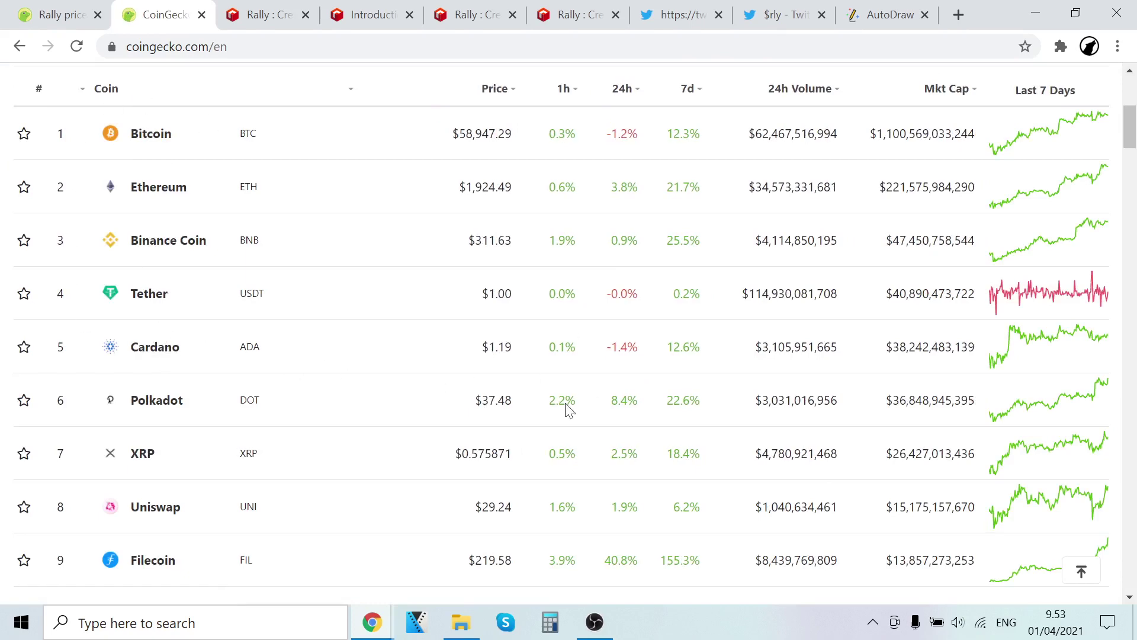
{"action": "left_click", "coordinate": [57, 14]}
{"action": "left_click", "coordinate": [201, 14]}
{"action": "scroll", "coordinate": [405, 254], "scroll_direction": "up", "scroll_amount": 4}
{"action": "scroll", "coordinate": [391, 267], "scroll_direction": "up", "scroll_amount": 4}
{"action": "scroll", "coordinate": [391, 276], "scroll_direction": "up", "scroll_amount": 4}
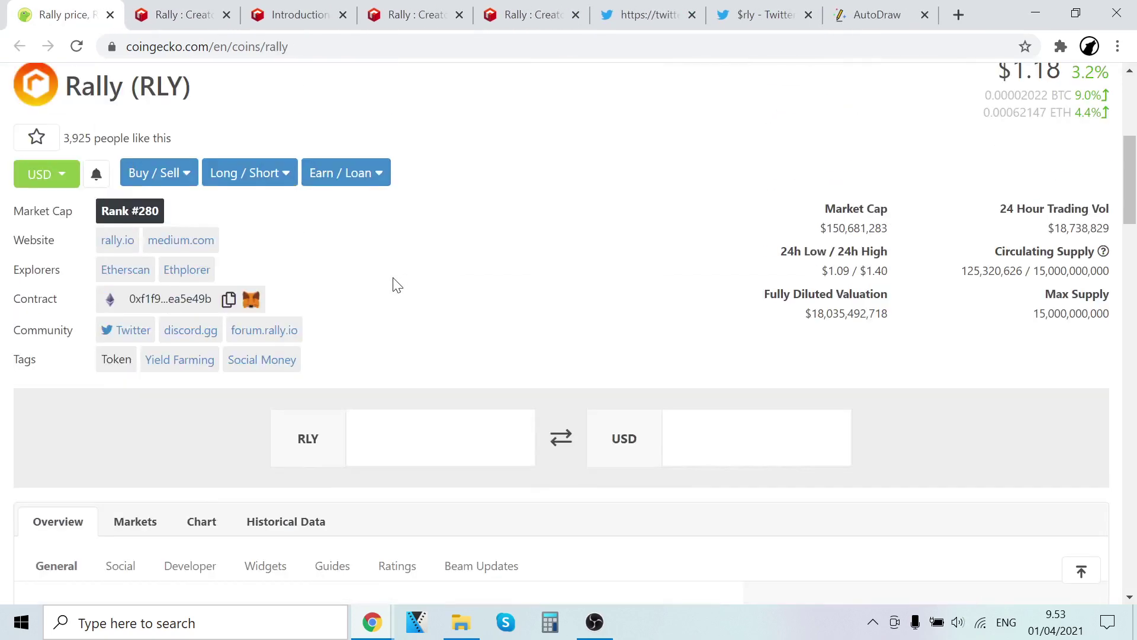
{"action": "scroll", "coordinate": [382, 271], "scroll_direction": "up", "scroll_amount": 2}
{"action": "left_click", "coordinate": [182, 15]}
{"action": "left_click", "coordinate": [266, 14]}
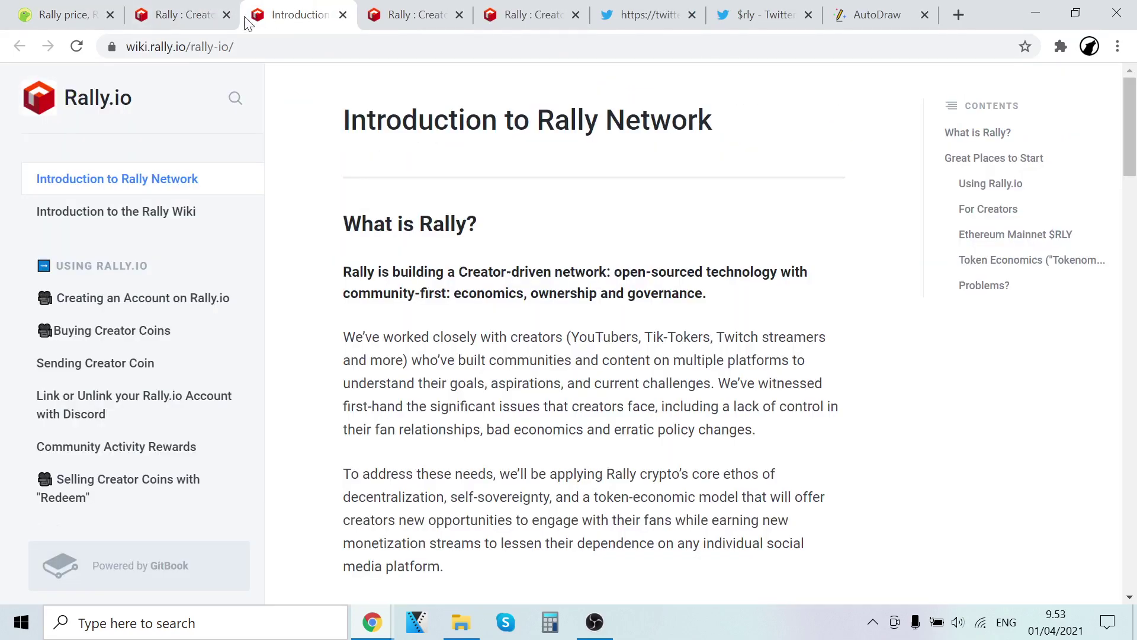
{"action": "left_click", "coordinate": [199, 15]}
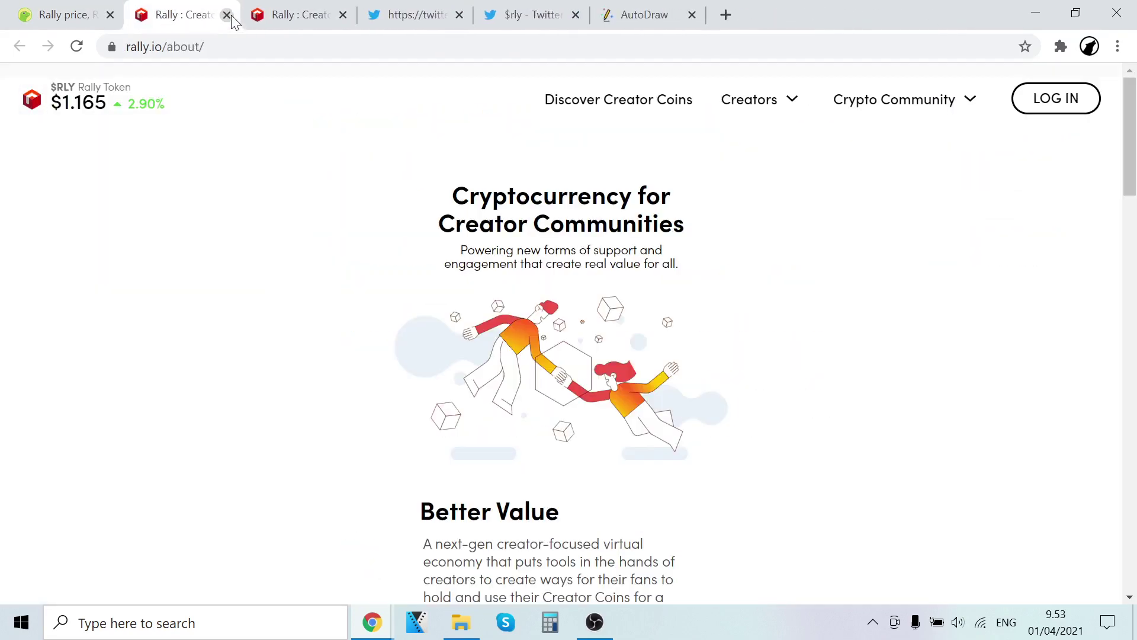
{"action": "scroll", "coordinate": [381, 95], "scroll_direction": "down", "scroll_amount": 5}
{"action": "scroll", "coordinate": [339, 88], "scroll_direction": "down", "scroll_amount": 5}
{"action": "scroll", "coordinate": [374, 54], "scroll_direction": "down", "scroll_amount": 5}
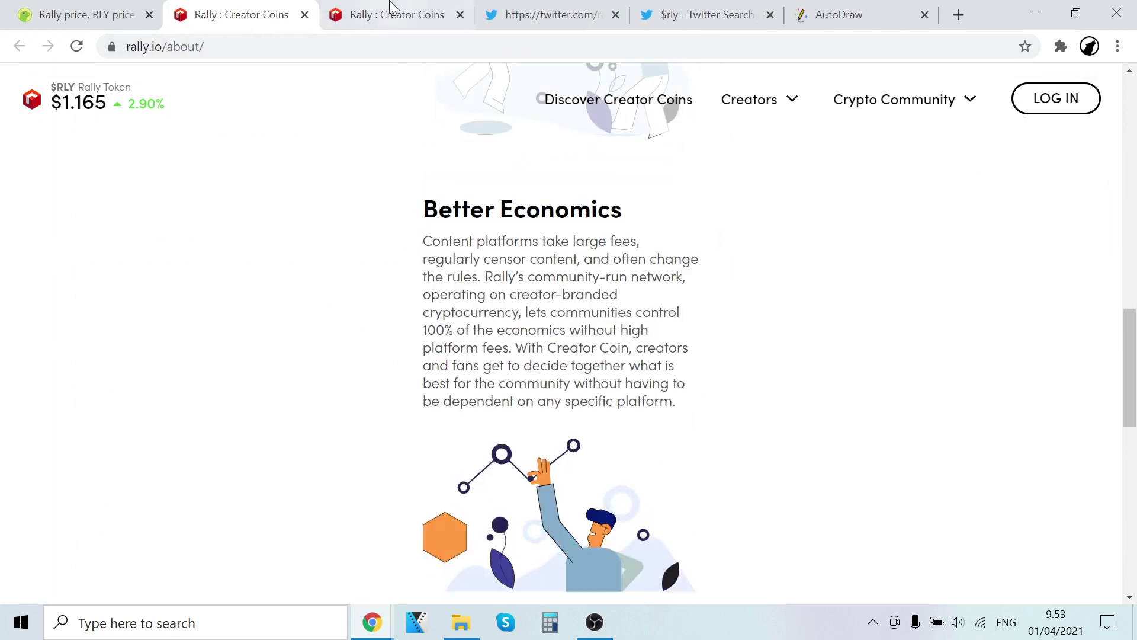
- Switch to the rally.io investors page, close a duplicate Rally tab, and return to AutoDraw
{"action": "left_click", "coordinate": [386, 19]}
{"action": "left_click", "coordinate": [305, 14]}
{"action": "scroll", "coordinate": [311, 142], "scroll_direction": "down", "scroll_amount": 5}
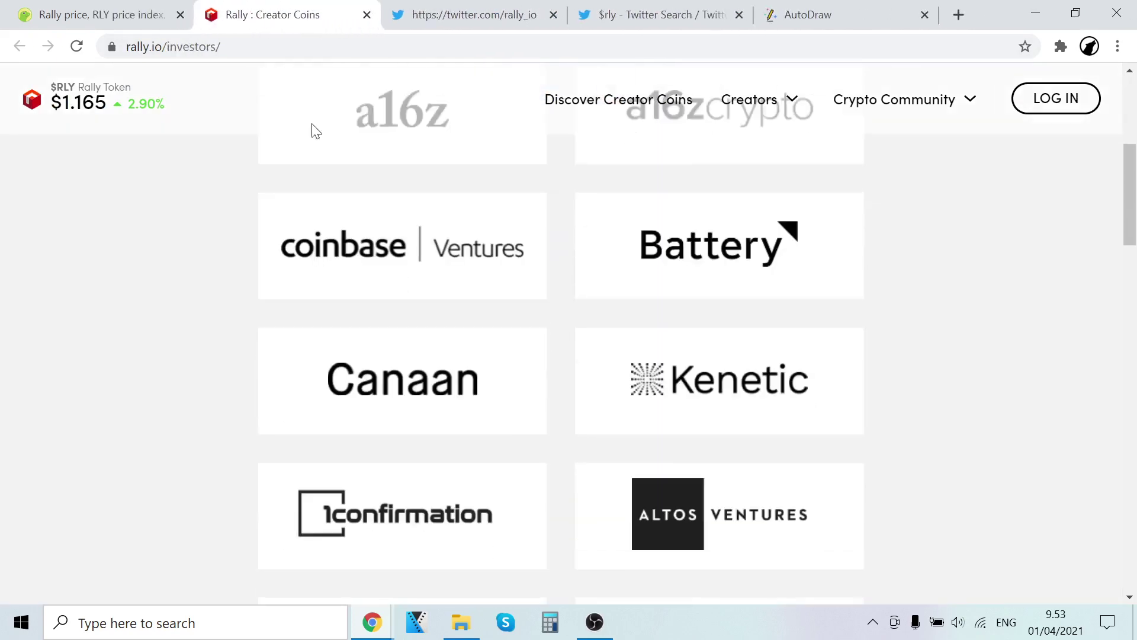
{"action": "scroll", "coordinate": [303, 130], "scroll_direction": "down", "scroll_amount": 5}
{"action": "scroll", "coordinate": [303, 130], "scroll_direction": "down", "scroll_amount": 5}
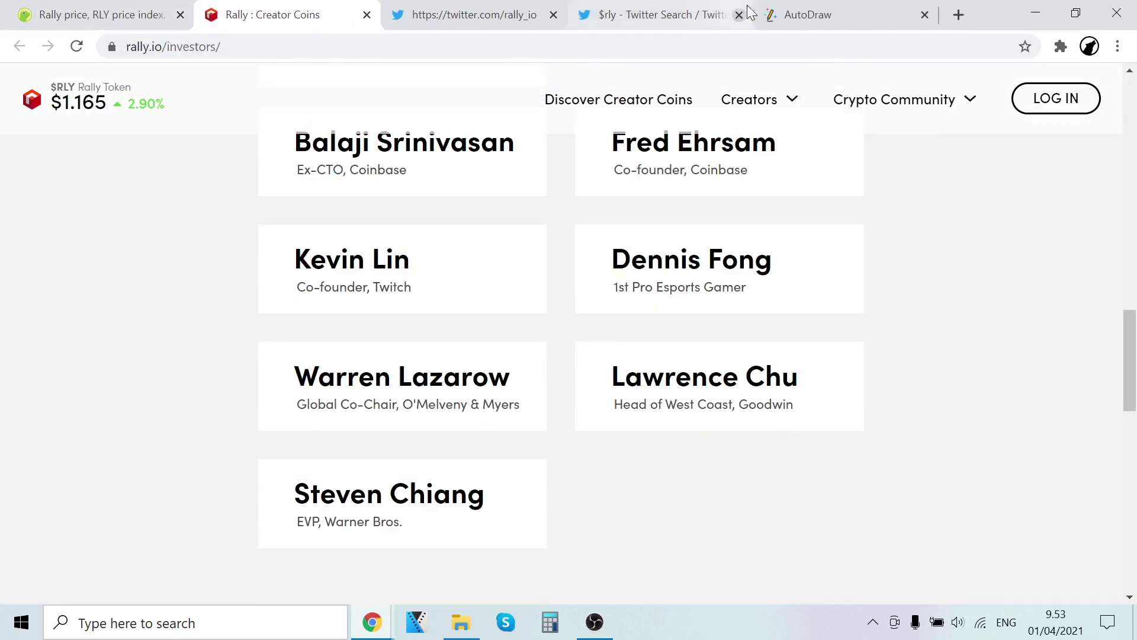
{"action": "left_click", "coordinate": [808, 14]}
{"action": "left_click", "coordinate": [258, 15]}
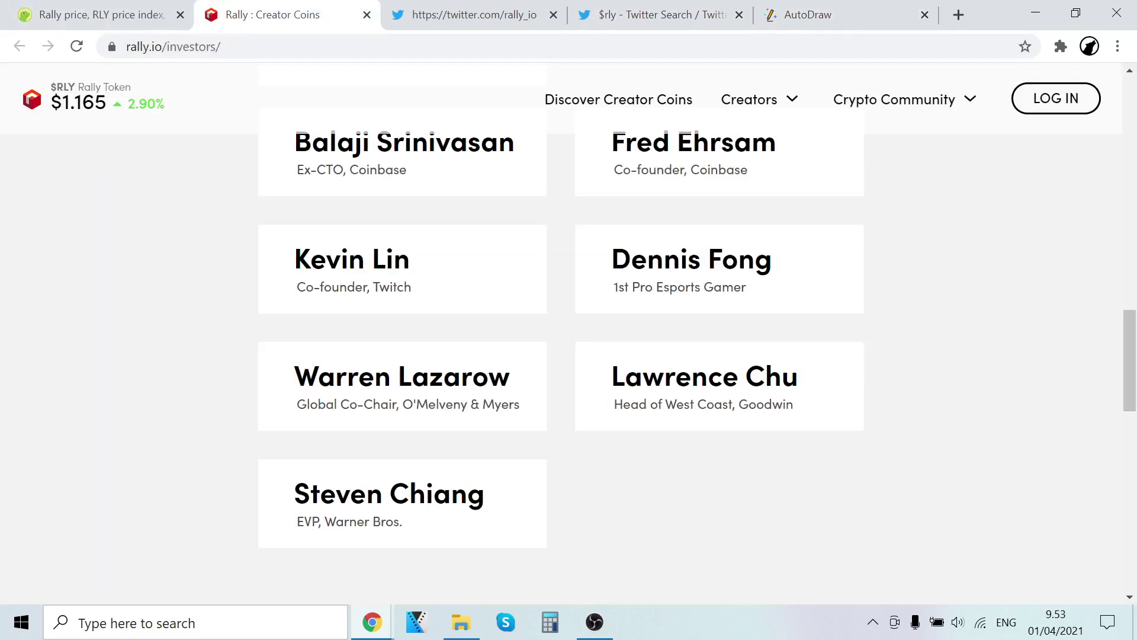
- Sketch a hump, loop and lines on the AutoDraw canvas, undoing the slope stroke
{"action": "left_click", "coordinate": [808, 14]}
{"action": "left_click_drag", "start_coordinate": [429, 167], "coordinate": [823, 456]}
{"action": "left_click_drag", "start_coordinate": [353, 233], "coordinate": [363, 313]}
{"action": "mouse_move", "coordinate": [373, 355]}
{"action": "left_mouse_down"}
{"action": "mouse_move", "coordinate": [445, 107]}
{"action": "mouse_move", "coordinate": [387, 134]}
{"action": "left_mouse_up"}
{"action": "left_click_drag", "start_coordinate": [549, 160], "coordinate": [711, 304]}
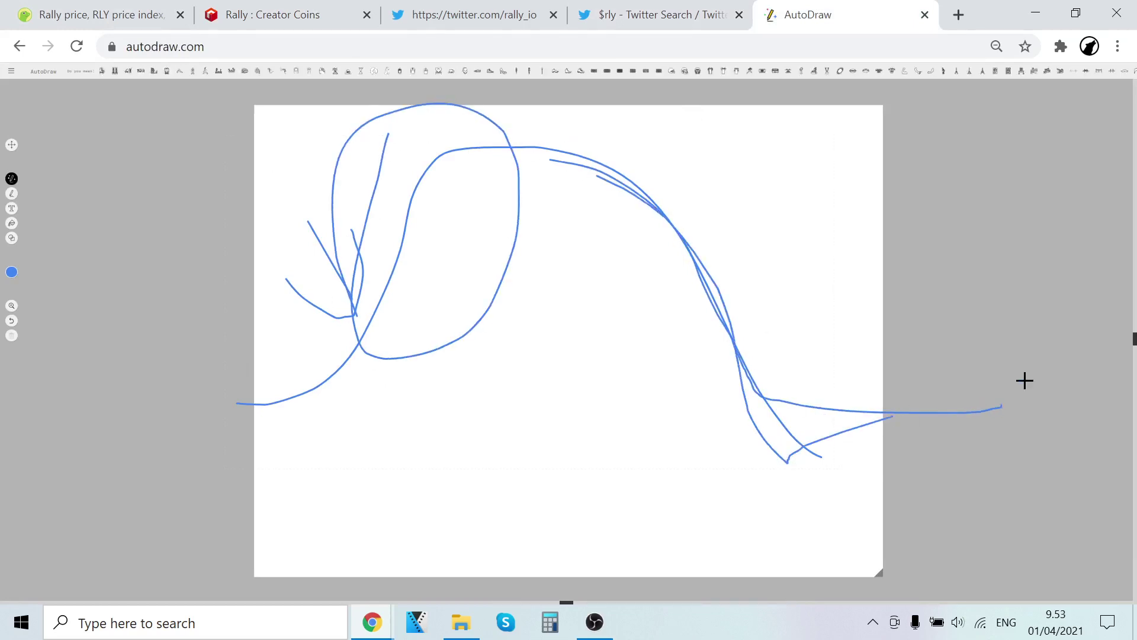
{"action": "key", "text": "ctrl+z"}
{"action": "left_click_drag", "start_coordinate": [851, 544], "coordinate": [851, 526]}
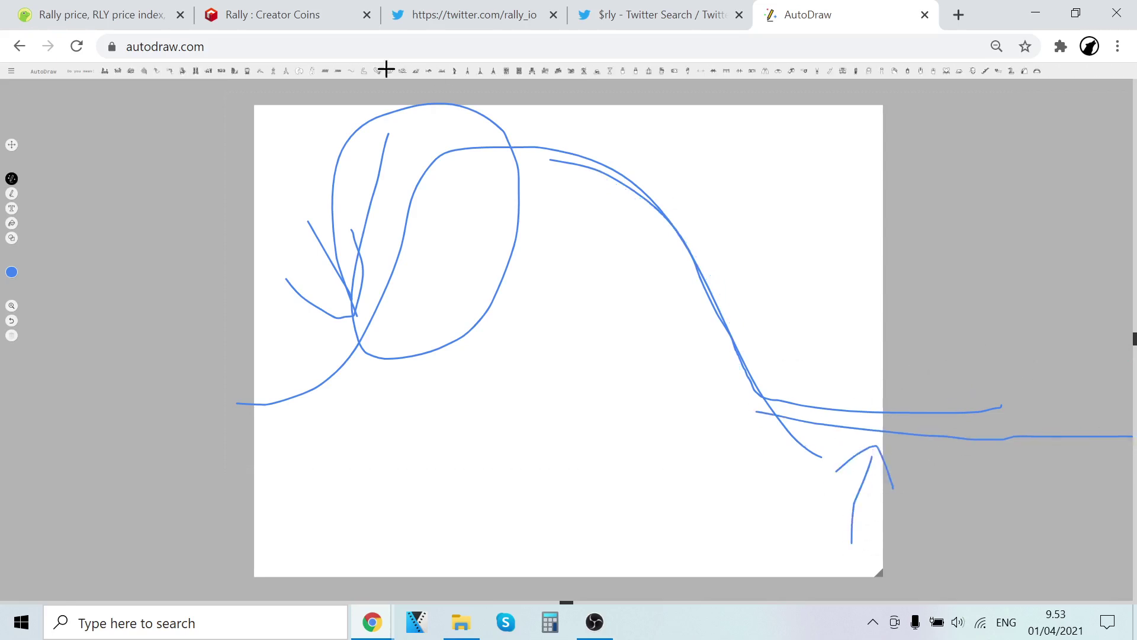
{"action": "left_click", "coordinate": [272, 14]}
{"action": "left_click", "coordinate": [805, 15]}
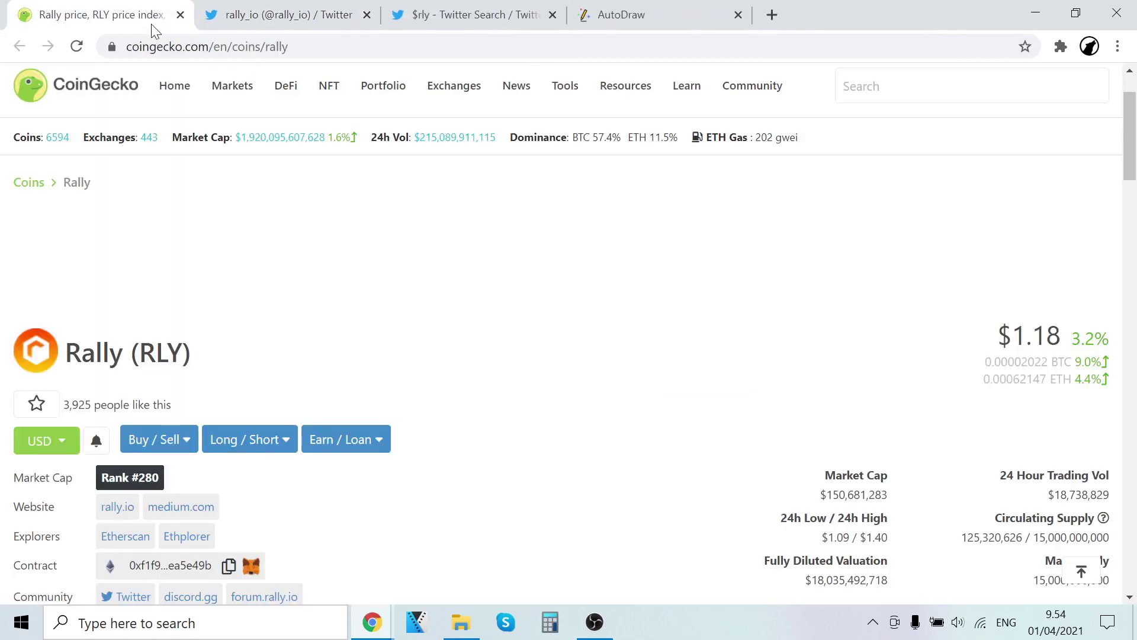
- Open the rally_io Twitter profile
{"action": "left_click", "coordinate": [328, 9]}
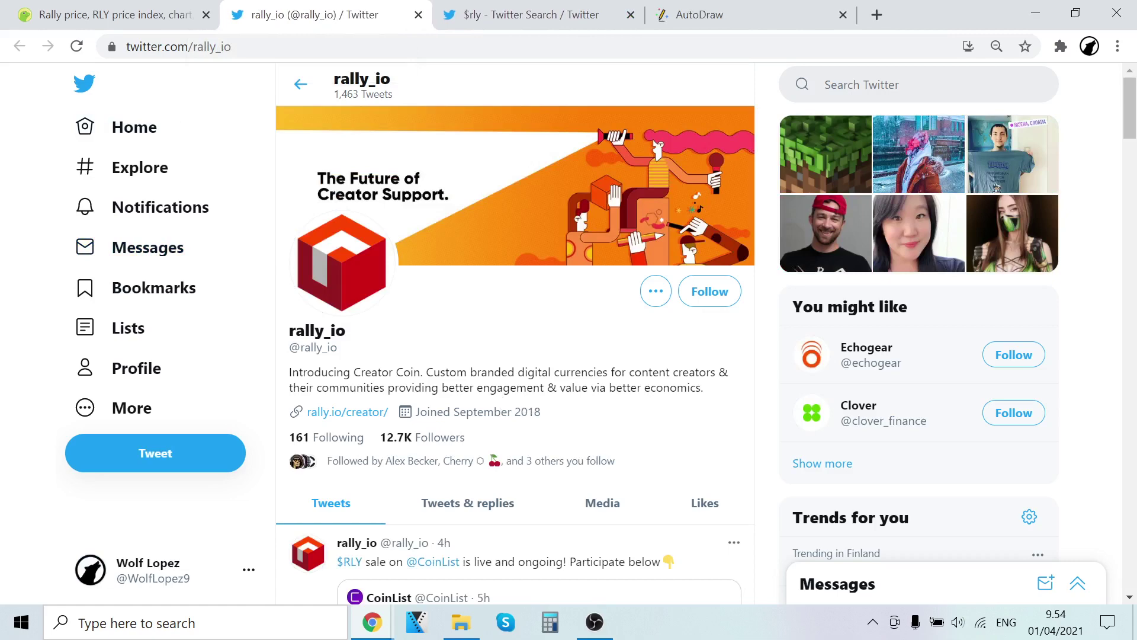
{"action": "scroll", "coordinate": [319, 360], "scroll_direction": "down", "scroll_amount": 3}
{"action": "scroll", "coordinate": [449, 381], "scroll_direction": "down", "scroll_amount": 3}
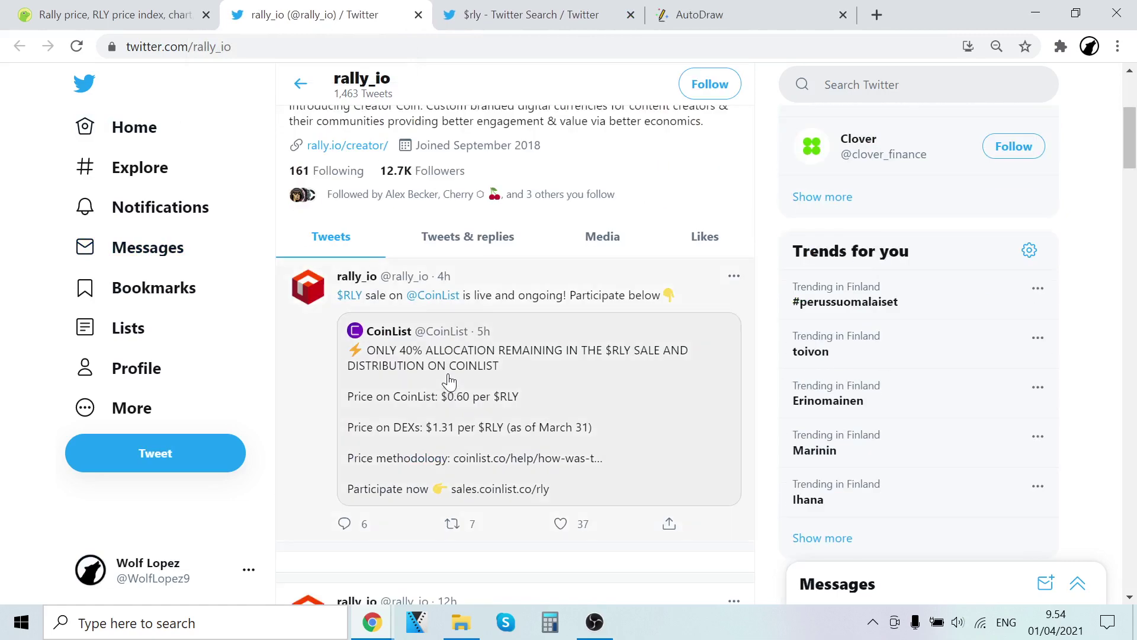
{"action": "scroll", "coordinate": [354, 355], "scroll_direction": "down", "scroll_amount": 5}
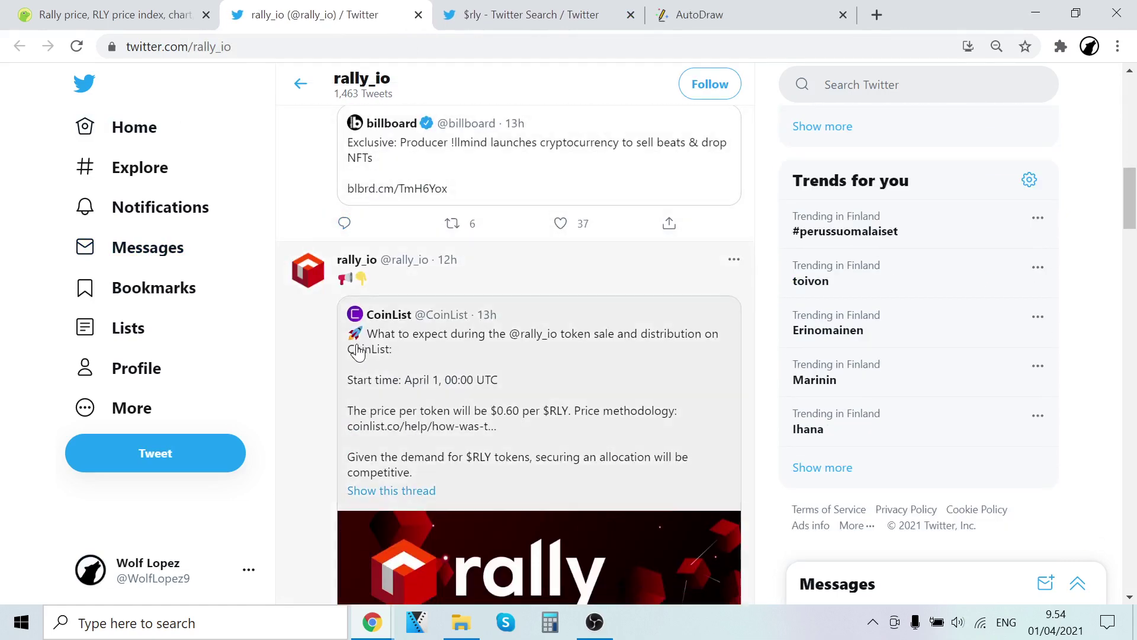
{"action": "scroll", "coordinate": [360, 352], "scroll_direction": "down", "scroll_amount": 5}
{"action": "scroll", "coordinate": [365, 349], "scroll_direction": "down", "scroll_amount": 3}
{"action": "scroll", "coordinate": [365, 349], "scroll_direction": "down", "scroll_amount": 5}
{"action": "scroll", "coordinate": [365, 349], "scroll_direction": "down", "scroll_amount": 5}
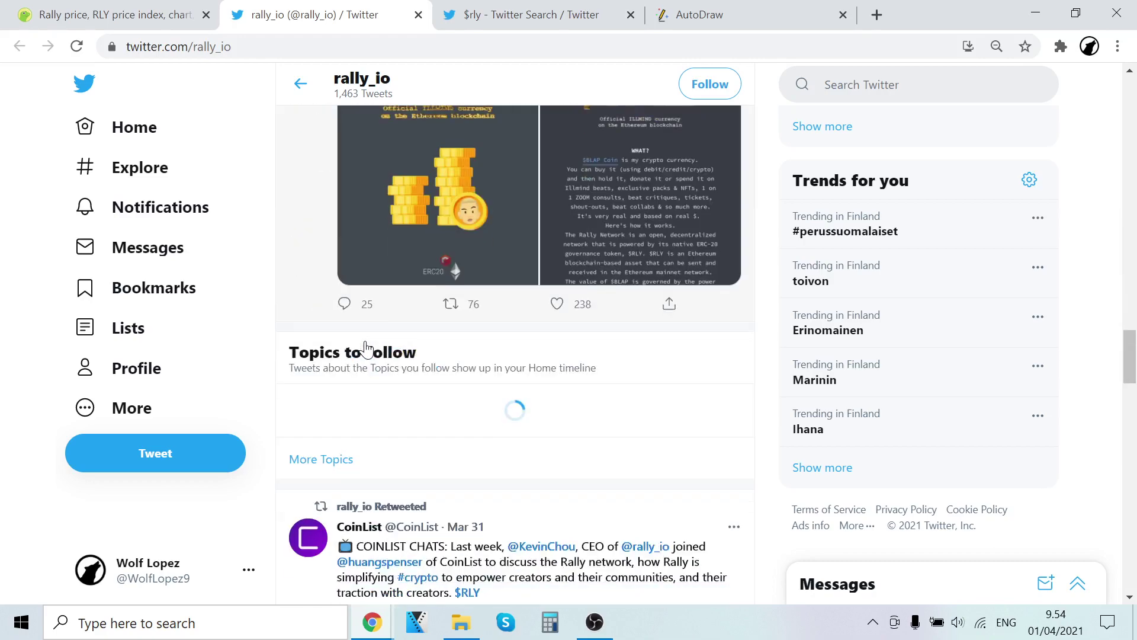
{"action": "scroll", "coordinate": [361, 351], "scroll_direction": "down", "scroll_amount": 4}
{"action": "scroll", "coordinate": [360, 351], "scroll_direction": "down", "scroll_amount": 5}
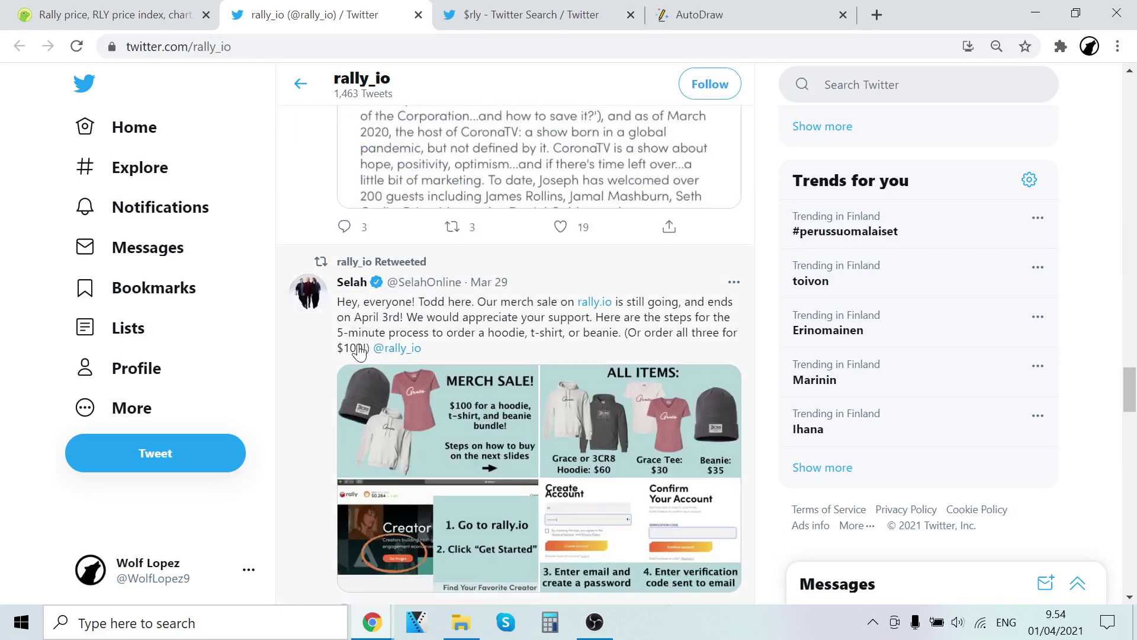
{"action": "scroll", "coordinate": [360, 351], "scroll_direction": "down", "scroll_amount": 5}
{"action": "scroll", "coordinate": [354, 349], "scroll_direction": "down", "scroll_amount": 5}
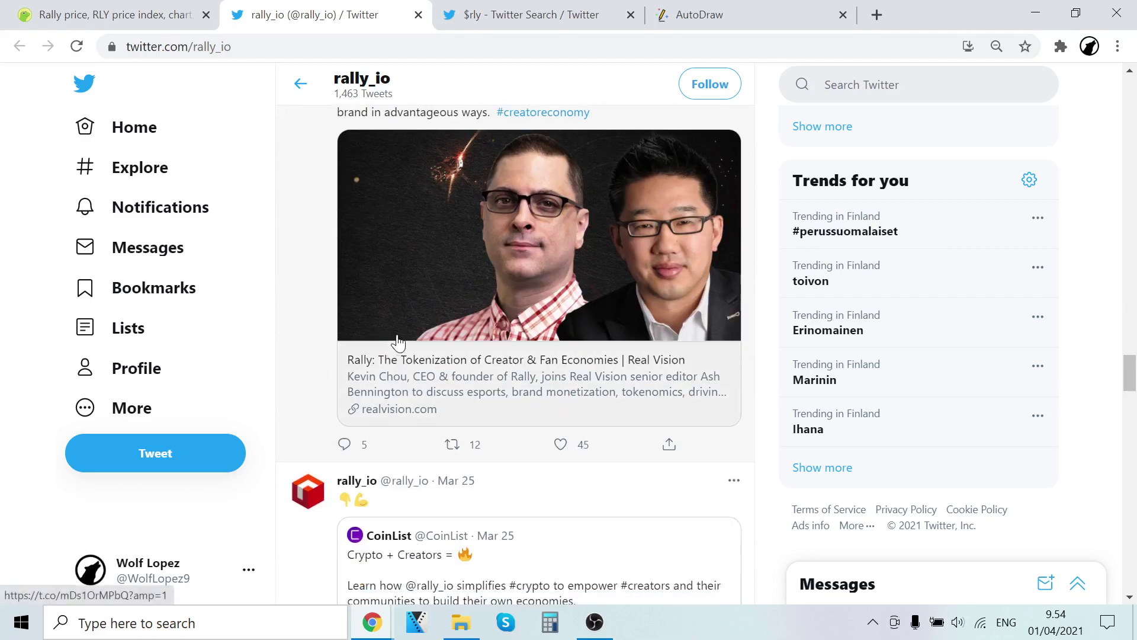
{"action": "scroll", "coordinate": [353, 349], "scroll_direction": "down", "scroll_amount": 5}
{"action": "scroll", "coordinate": [353, 349], "scroll_direction": "down", "scroll_amount": 2}
{"action": "scroll", "coordinate": [684, 115], "scroll_direction": "up", "scroll_amount": 5}
{"action": "scroll", "coordinate": [614, 408], "scroll_direction": "down", "scroll_amount": 5}
{"action": "scroll", "coordinate": [614, 409], "scroll_direction": "down", "scroll_amount": 5}
{"action": "scroll", "coordinate": [590, 429], "scroll_direction": "down", "scroll_amount": 5}
{"action": "scroll", "coordinate": [590, 430], "scroll_direction": "up", "scroll_amount": 5}
{"action": "scroll", "coordinate": [590, 429], "scroll_direction": "up", "scroll_amount": 5}
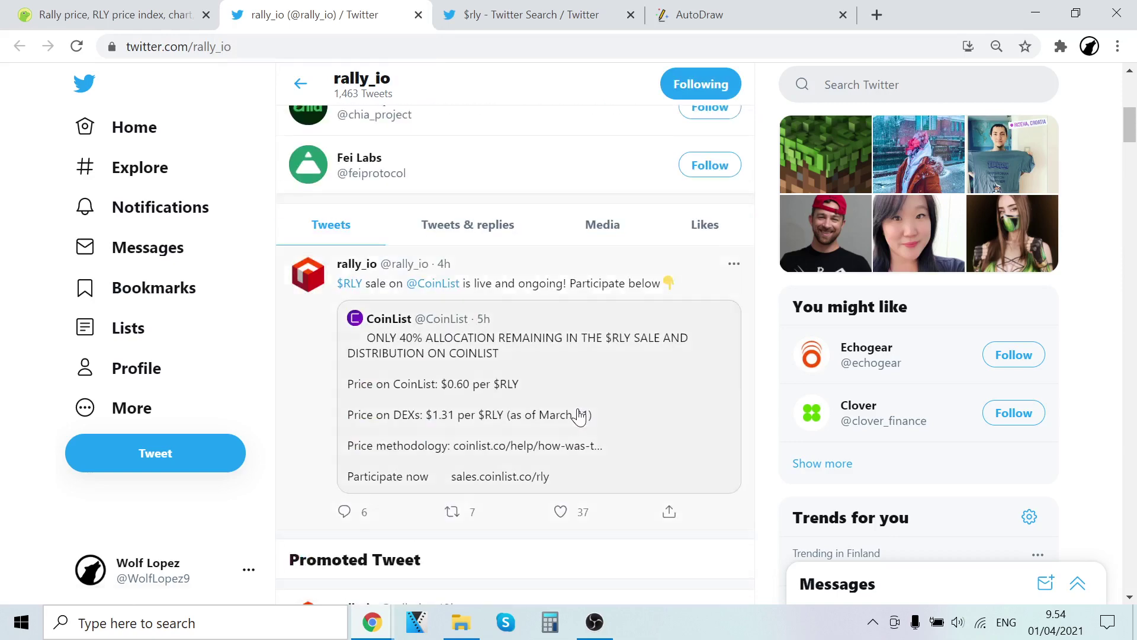
{"action": "scroll", "coordinate": [578, 408], "scroll_direction": "up", "scroll_amount": 5}
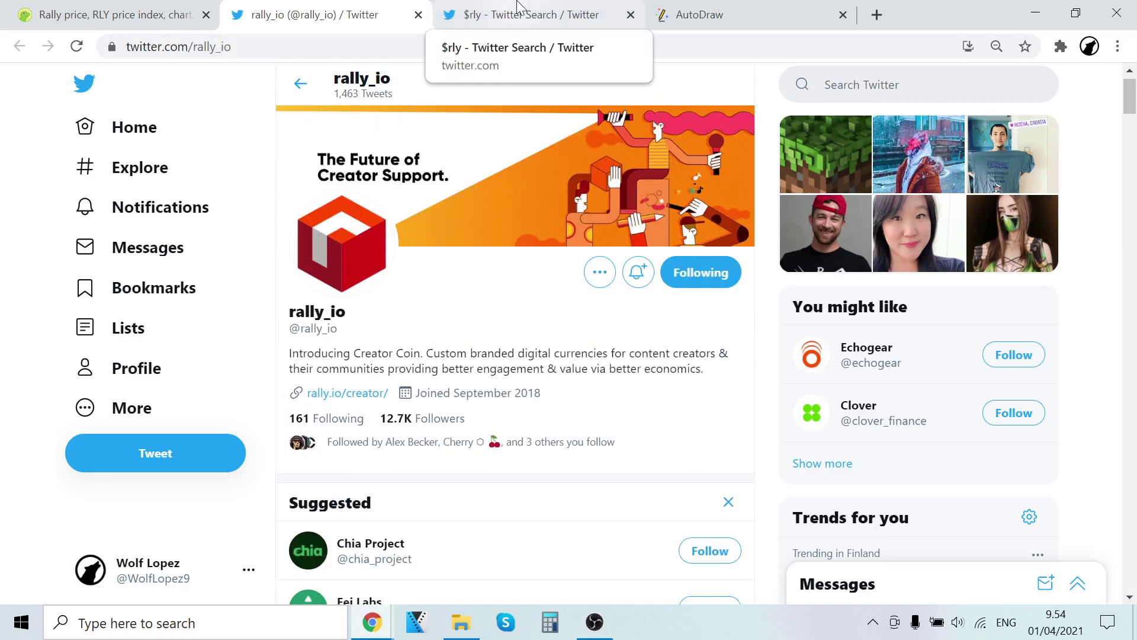
- From rally_io's 'Followed by' list, open the HYROS CEO's profile in a new tab and check 'Followers you know'
{"action": "left_click", "coordinate": [401, 441]}
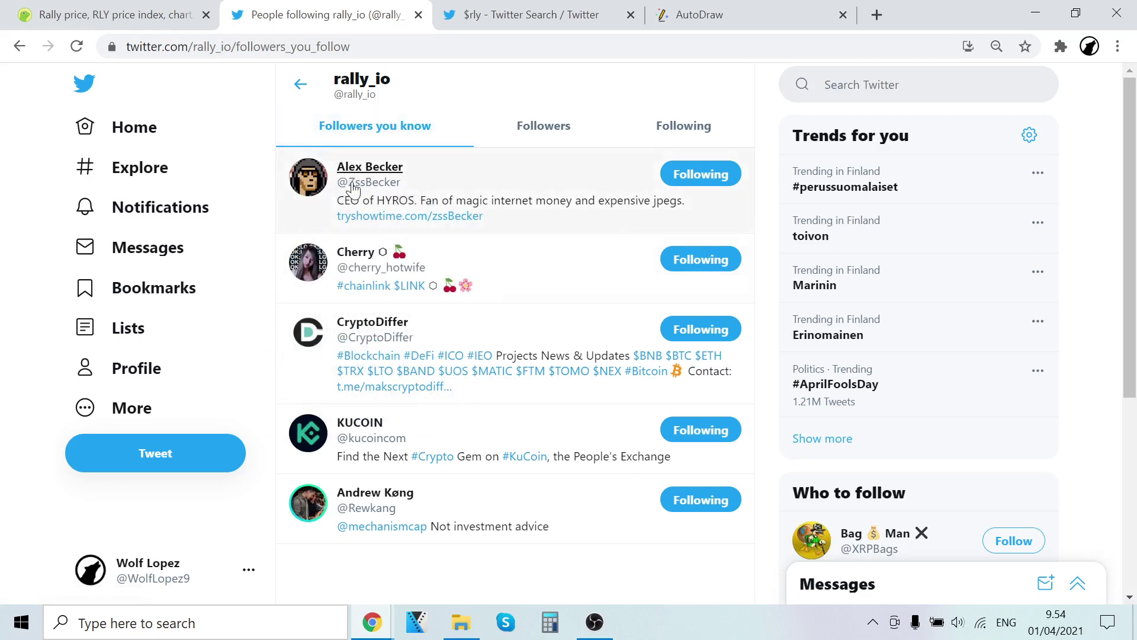
{"action": "mouse_move", "coordinate": [368, 181]}
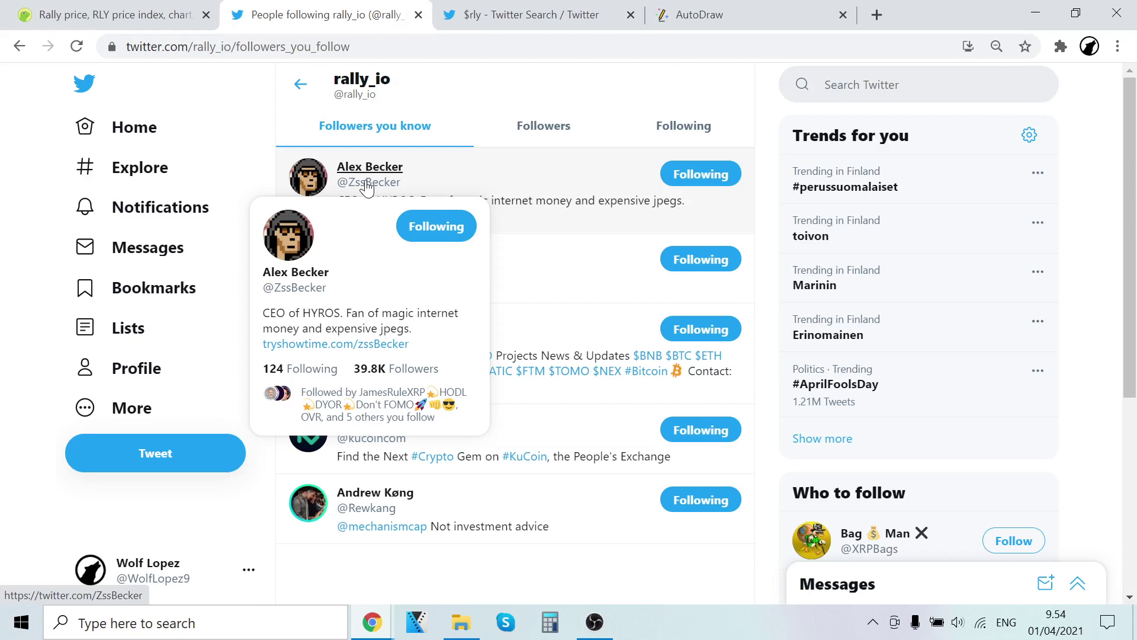
{"action": "middle_click", "coordinate": [368, 174]}
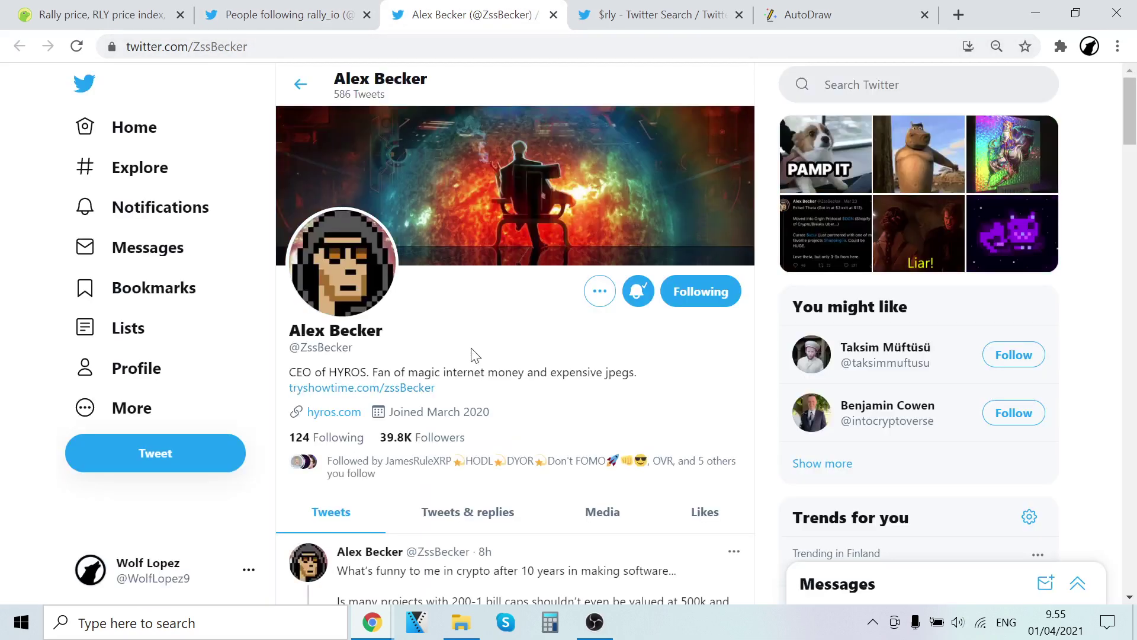
{"action": "left_click", "coordinate": [474, 466]}
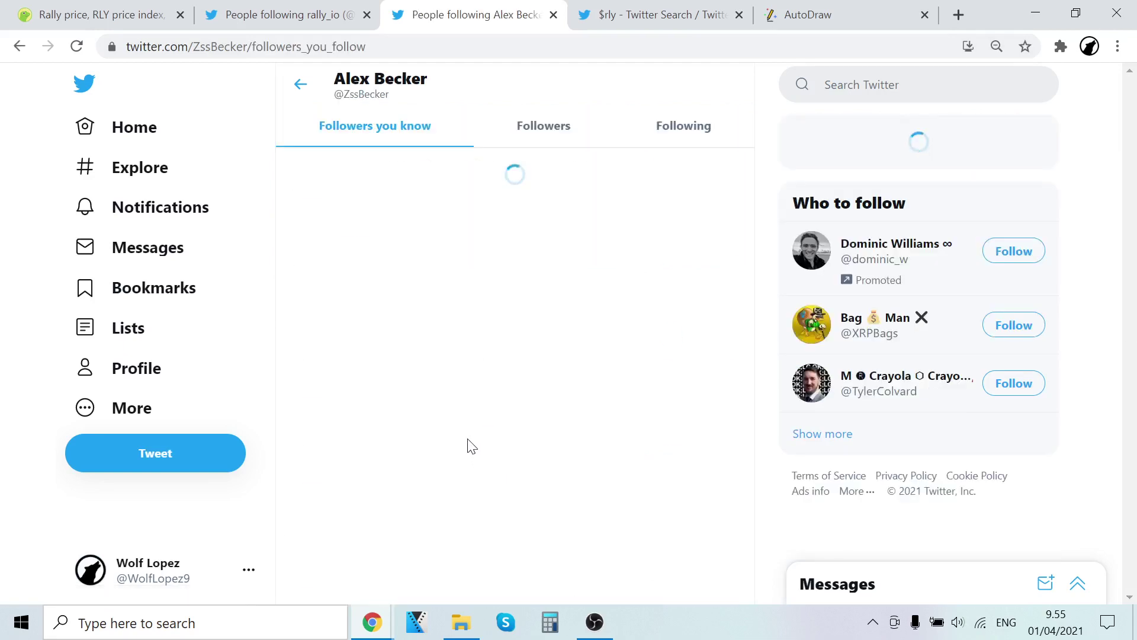
{"action": "scroll", "coordinate": [471, 445], "scroll_direction": "down", "scroll_amount": 5}
{"action": "scroll", "coordinate": [471, 446], "scroll_direction": "up", "scroll_amount": 2}
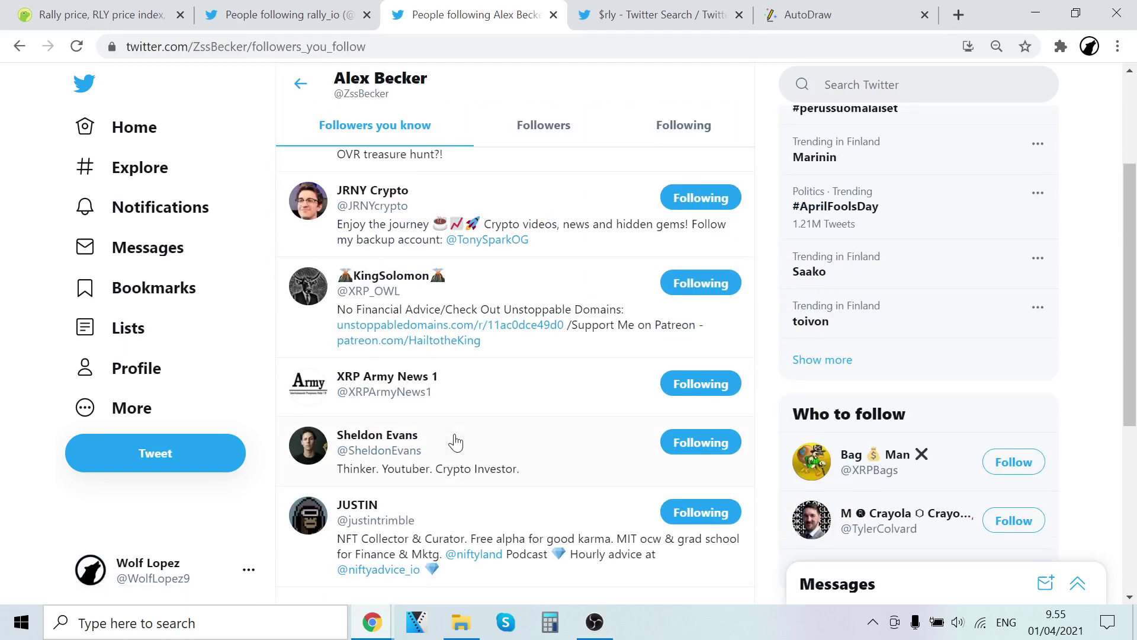
{"action": "scroll", "coordinate": [401, 473], "scroll_direction": "up", "scroll_amount": 3}
{"action": "scroll", "coordinate": [400, 472], "scroll_direction": "up", "scroll_amount": 3}
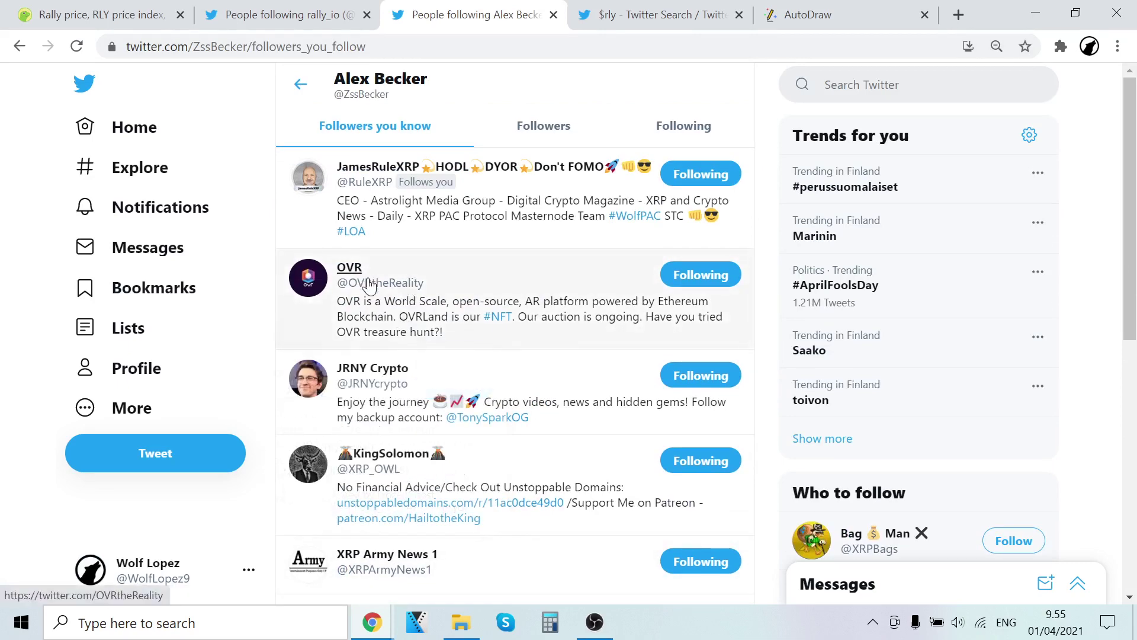
{"action": "left_click", "coordinate": [300, 84]}
{"action": "scroll", "coordinate": [366, 213], "scroll_direction": "down", "scroll_amount": 5}
{"action": "scroll", "coordinate": [507, 326], "scroll_direction": "up", "scroll_amount": 3}
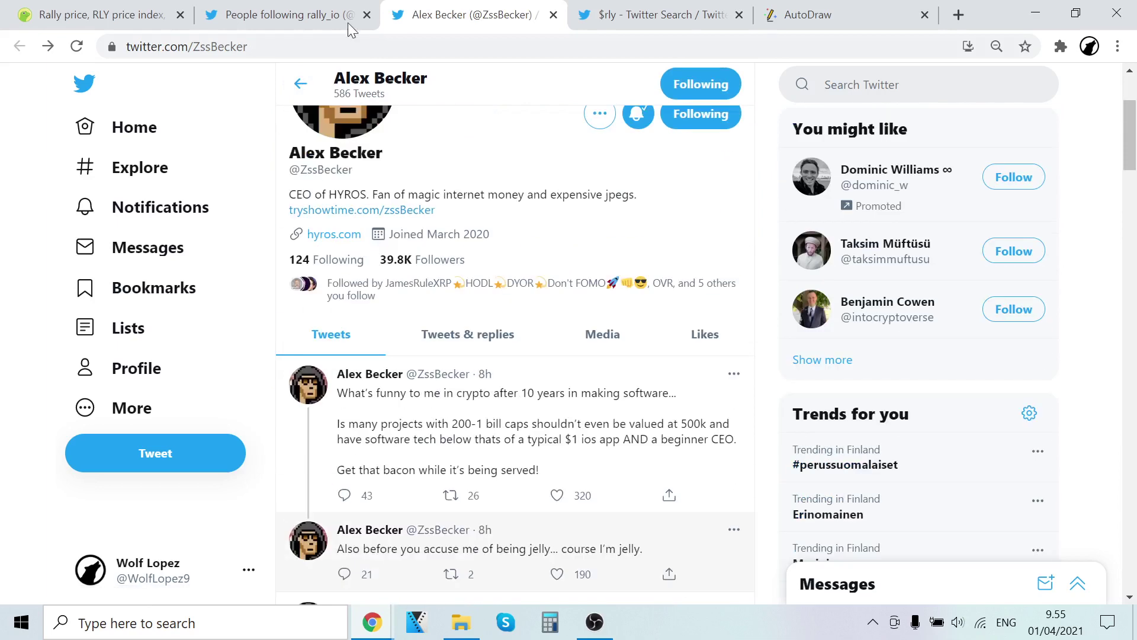
- Close the HYROS CEO profile tab, then briefly open and close the Rally website from CoinGecko
{"action": "left_click", "coordinate": [293, 14]}
{"action": "left_click", "coordinate": [554, 15]}
{"action": "left_click", "coordinate": [89, 14]}
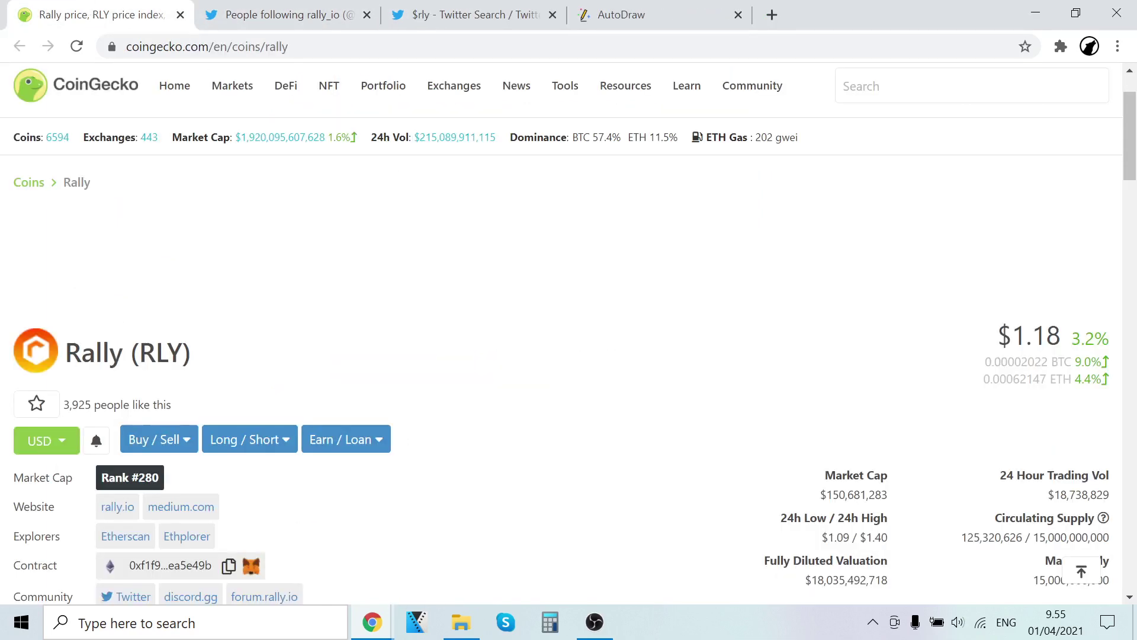
{"action": "left_click", "coordinate": [324, 15]}
{"action": "left_click", "coordinate": [106, 15]}
{"action": "scroll", "coordinate": [393, 486], "scroll_direction": "down", "scroll_amount": 3}
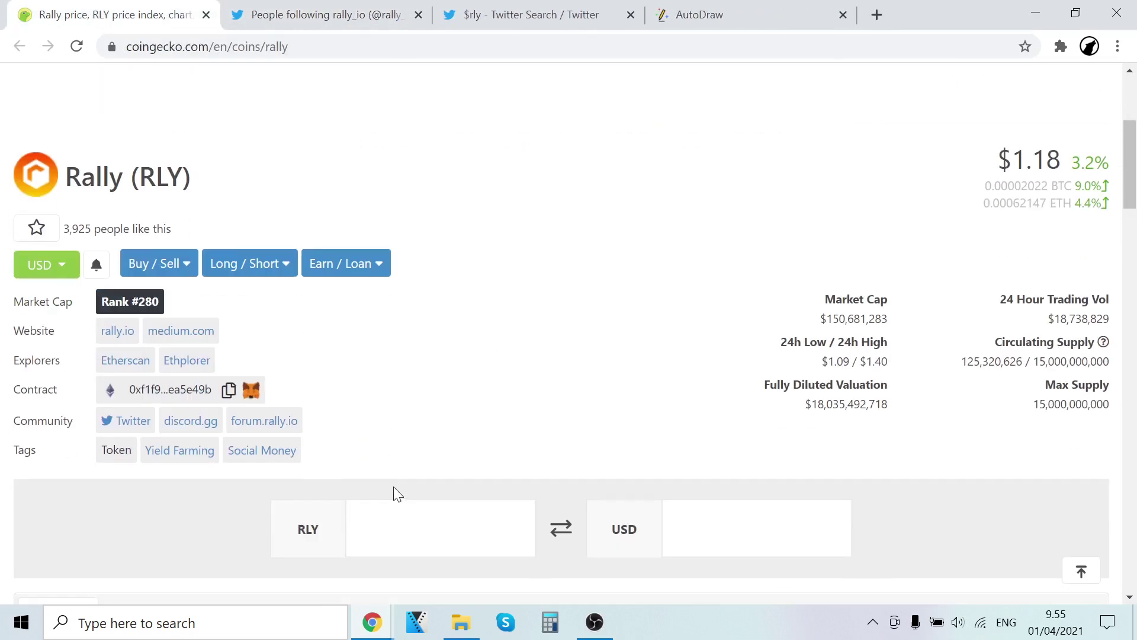
{"action": "left_click", "coordinate": [117, 329], "text": "ctrl"}
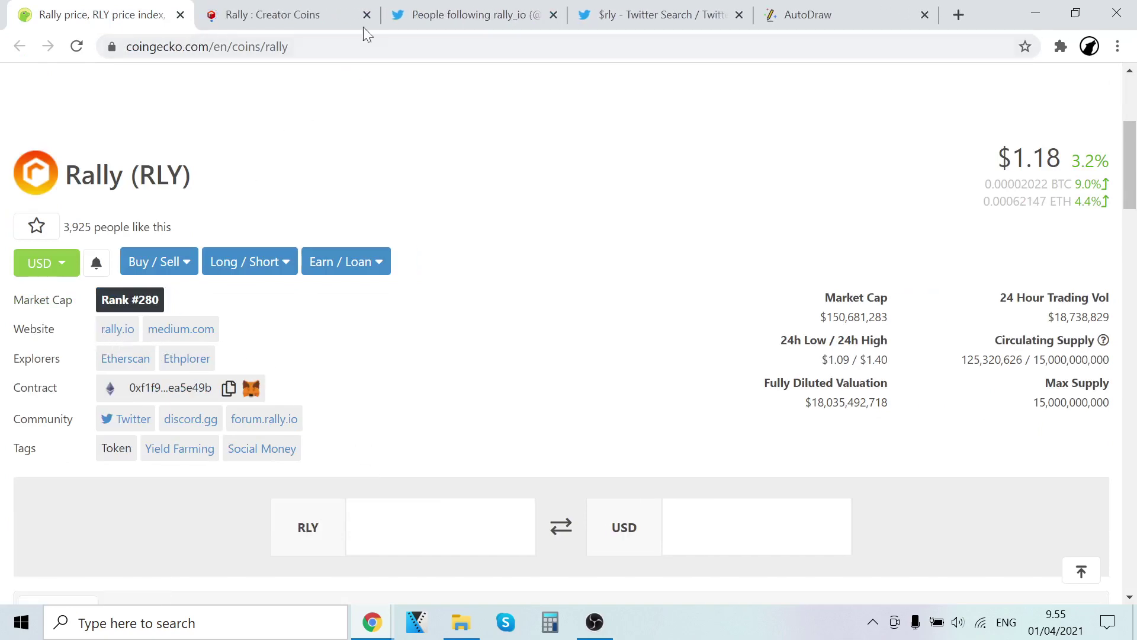
{"action": "left_click", "coordinate": [366, 15]}
{"action": "scroll", "coordinate": [533, 311], "scroll_direction": "down", "scroll_amount": 5}
{"action": "scroll", "coordinate": [534, 311], "scroll_direction": "down", "scroll_amount": 5}
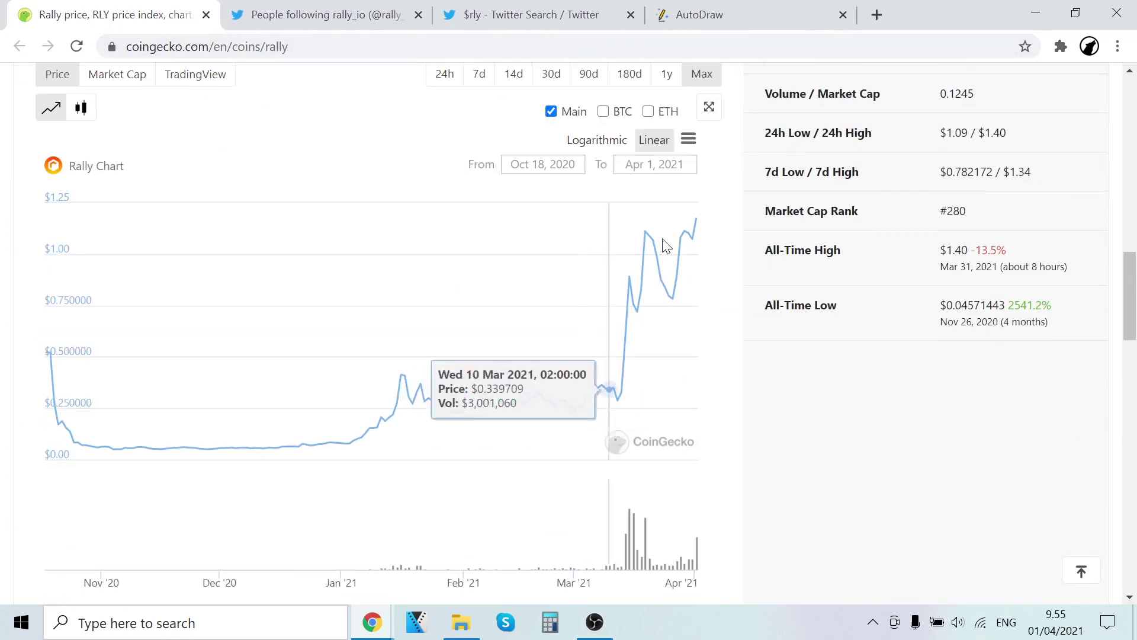
{"action": "scroll", "coordinate": [533, 268], "scroll_direction": "up", "scroll_amount": 5}
{"action": "left_click", "coordinate": [530, 14]}
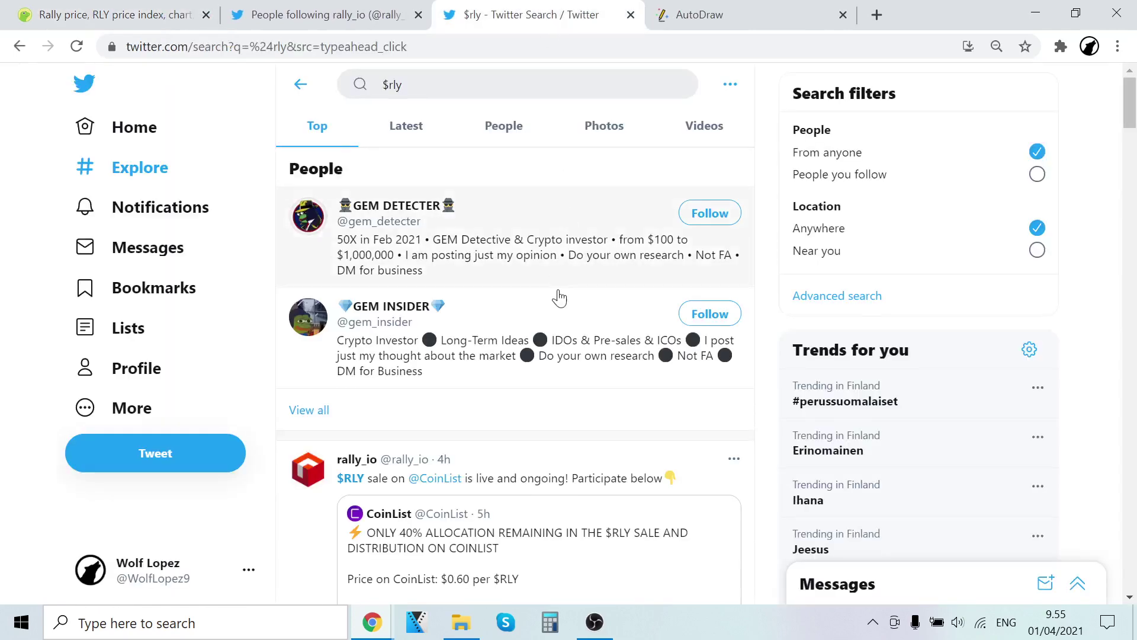
{"action": "scroll", "coordinate": [560, 297], "scroll_direction": "down", "scroll_amount": 5}
{"action": "scroll", "coordinate": [574, 294], "scroll_direction": "down", "scroll_amount": 2}
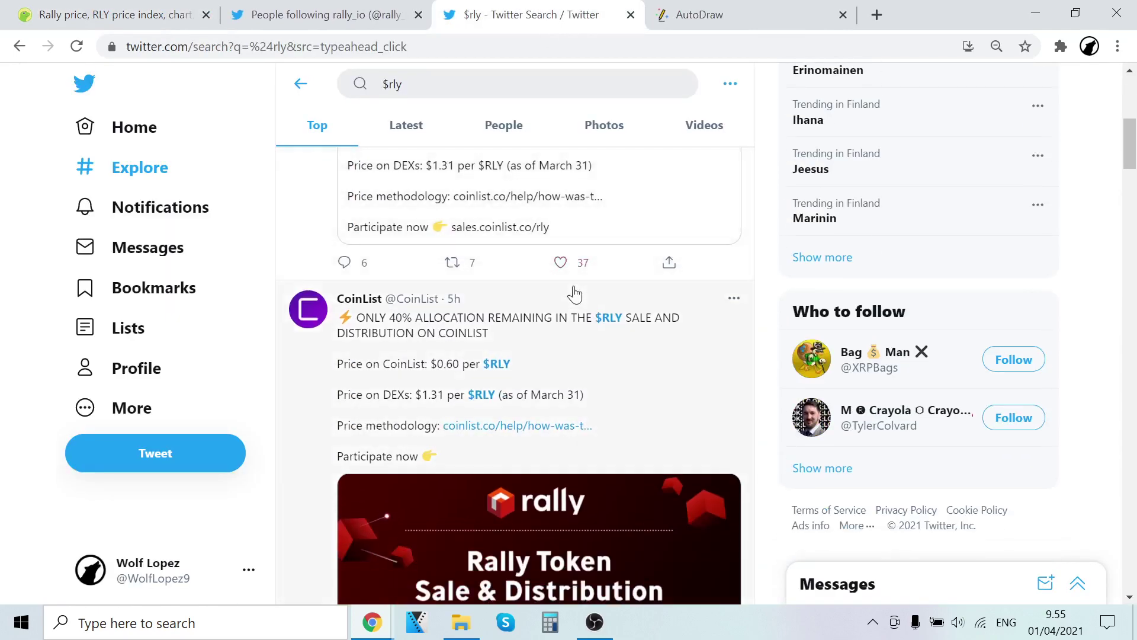
{"action": "scroll", "coordinate": [575, 293], "scroll_direction": "down", "scroll_amount": 3}
{"action": "scroll", "coordinate": [574, 294], "scroll_direction": "down", "scroll_amount": 4}
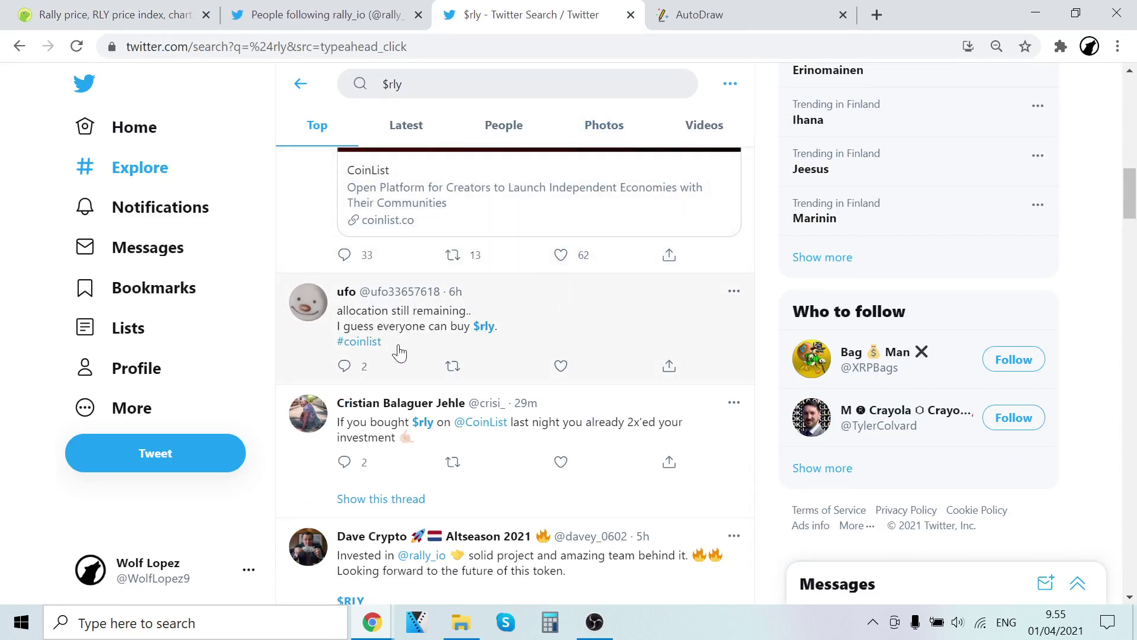
{"action": "scroll", "coordinate": [423, 351], "scroll_direction": "down", "scroll_amount": 1}
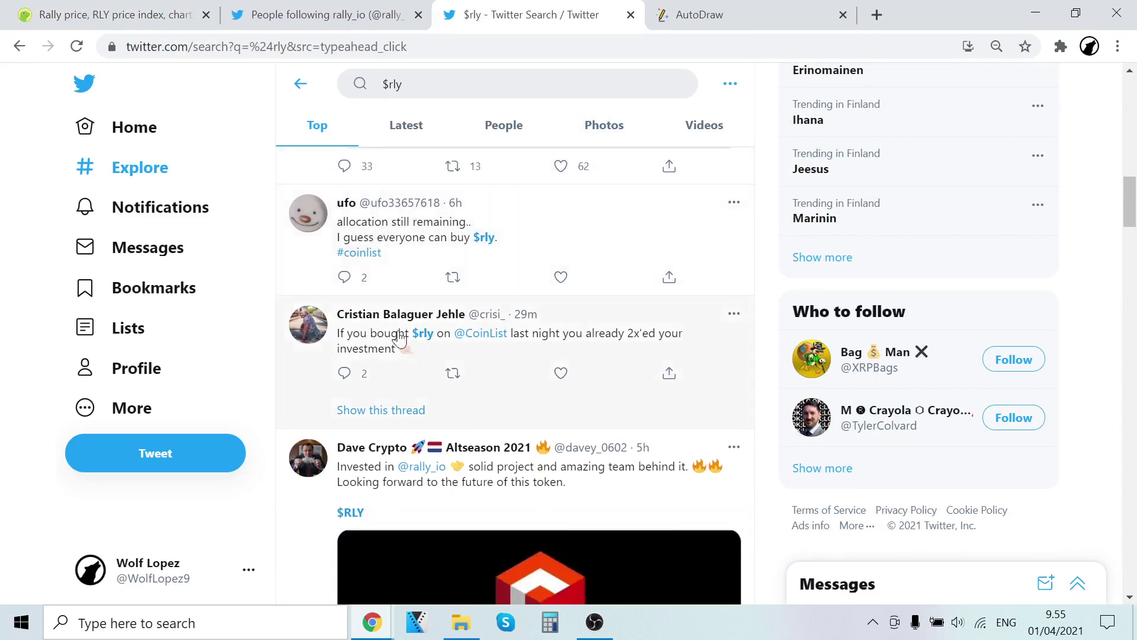
{"action": "scroll", "coordinate": [409, 312], "scroll_direction": "down", "scroll_amount": 1}
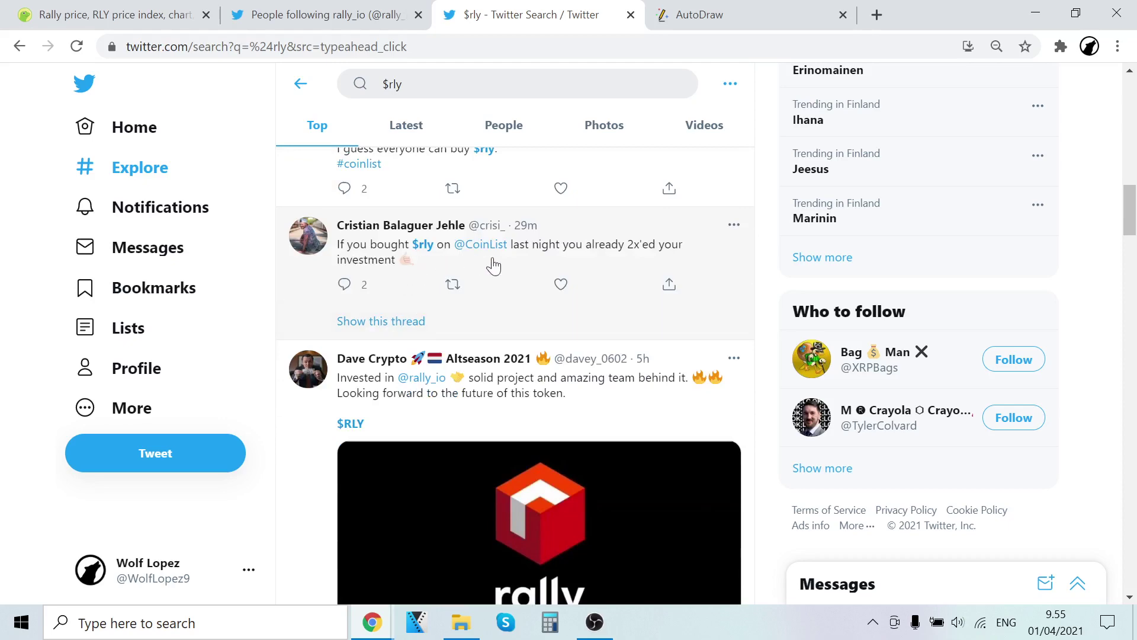
{"action": "scroll", "coordinate": [599, 285], "scroll_direction": "down", "scroll_amount": 4}
{"action": "scroll", "coordinate": [453, 294], "scroll_direction": "down", "scroll_amount": 1}
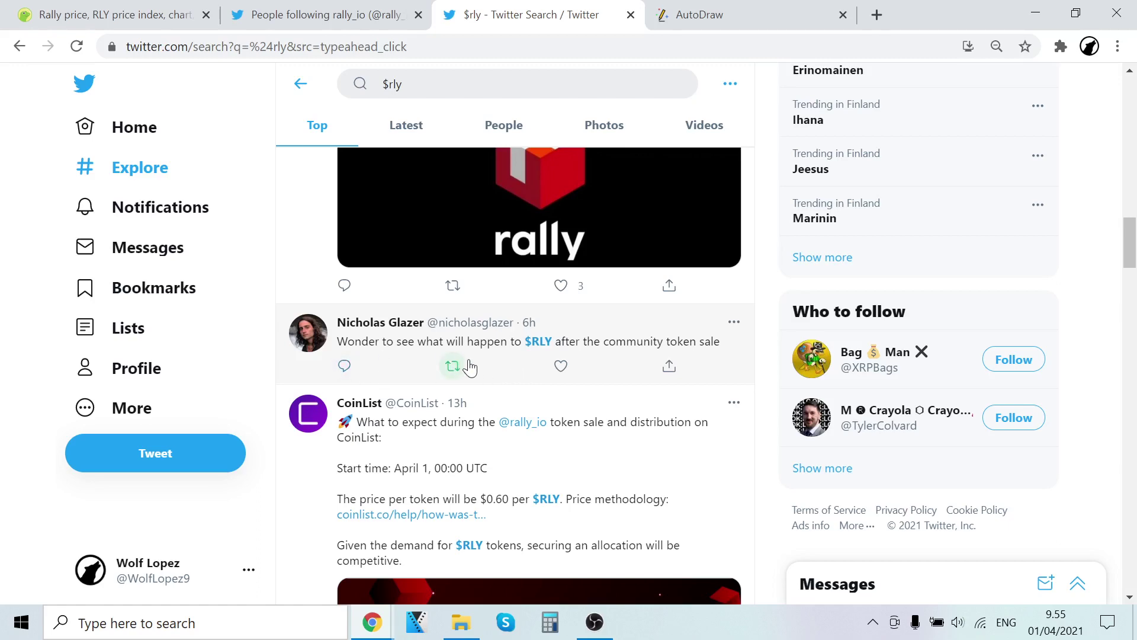
{"action": "scroll", "coordinate": [505, 361], "scroll_direction": "down", "scroll_amount": 3}
{"action": "scroll", "coordinate": [472, 284], "scroll_direction": "down", "scroll_amount": 1}
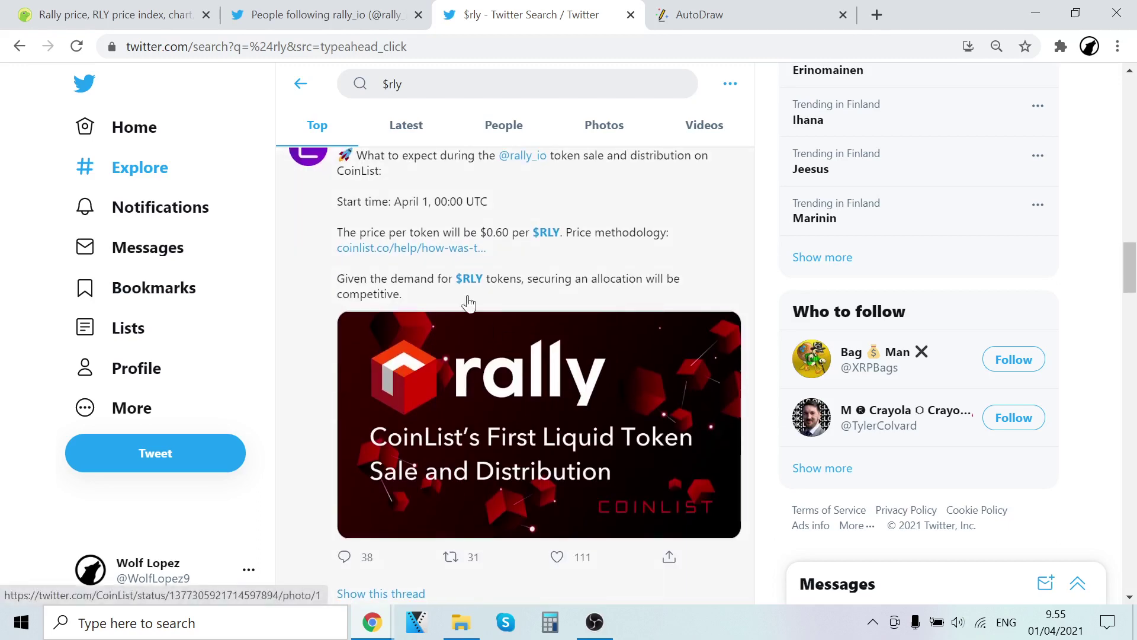
{"action": "scroll", "coordinate": [461, 259], "scroll_direction": "down", "scroll_amount": 4}
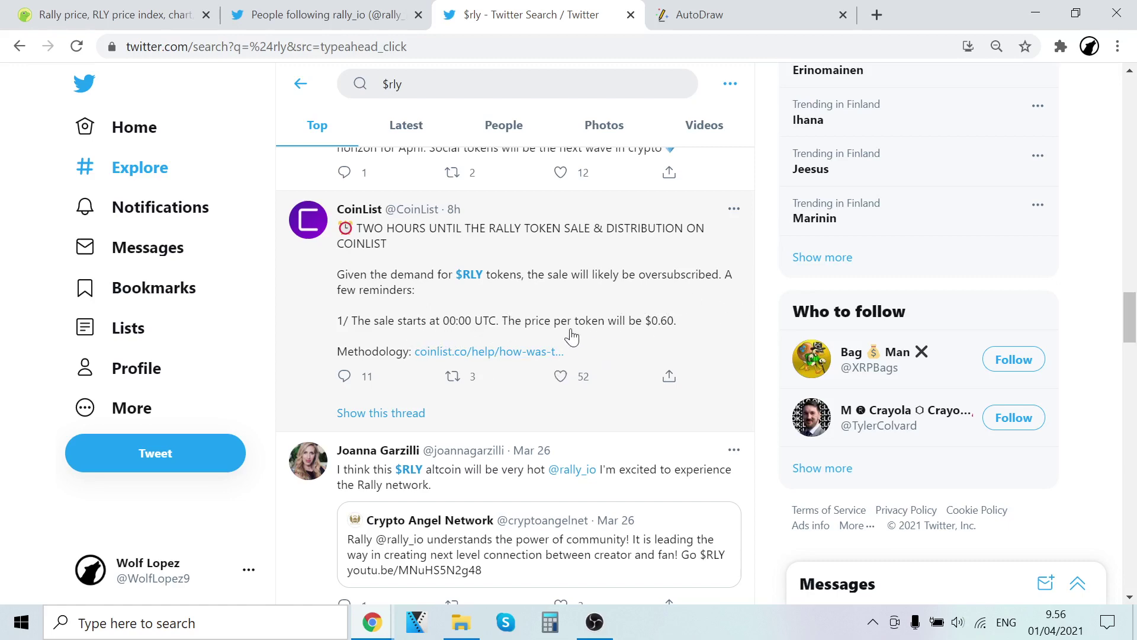
{"action": "left_click", "coordinate": [116, 15]}
{"action": "scroll", "coordinate": [604, 303], "scroll_direction": "up", "scroll_amount": 8}
{"action": "scroll", "coordinate": [605, 302], "scroll_direction": "up", "scroll_amount": 5}
{"action": "scroll", "coordinate": [870, 240], "scroll_direction": "down", "scroll_amount": 2}
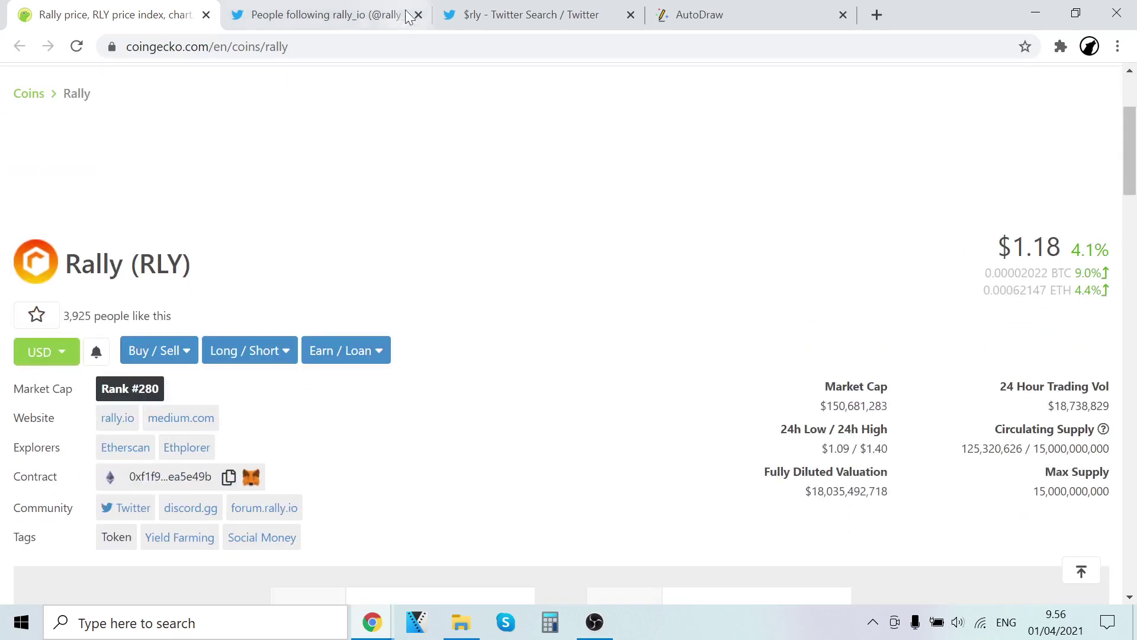
{"action": "left_click", "coordinate": [471, 14]}
{"action": "scroll", "coordinate": [489, 238], "scroll_direction": "down", "scroll_amount": 5}
{"action": "scroll", "coordinate": [507, 178], "scroll_direction": "up", "scroll_amount": 3}
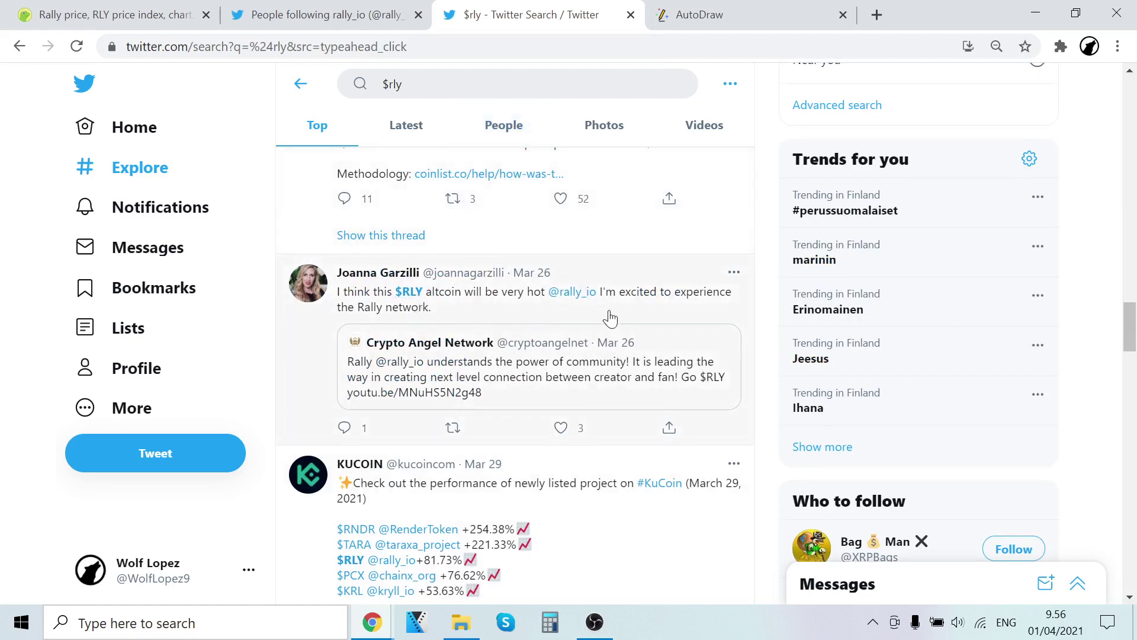
{"action": "scroll", "coordinate": [451, 381], "scroll_direction": "down", "scroll_amount": 3}
{"action": "scroll", "coordinate": [489, 373], "scroll_direction": "down", "scroll_amount": 8}
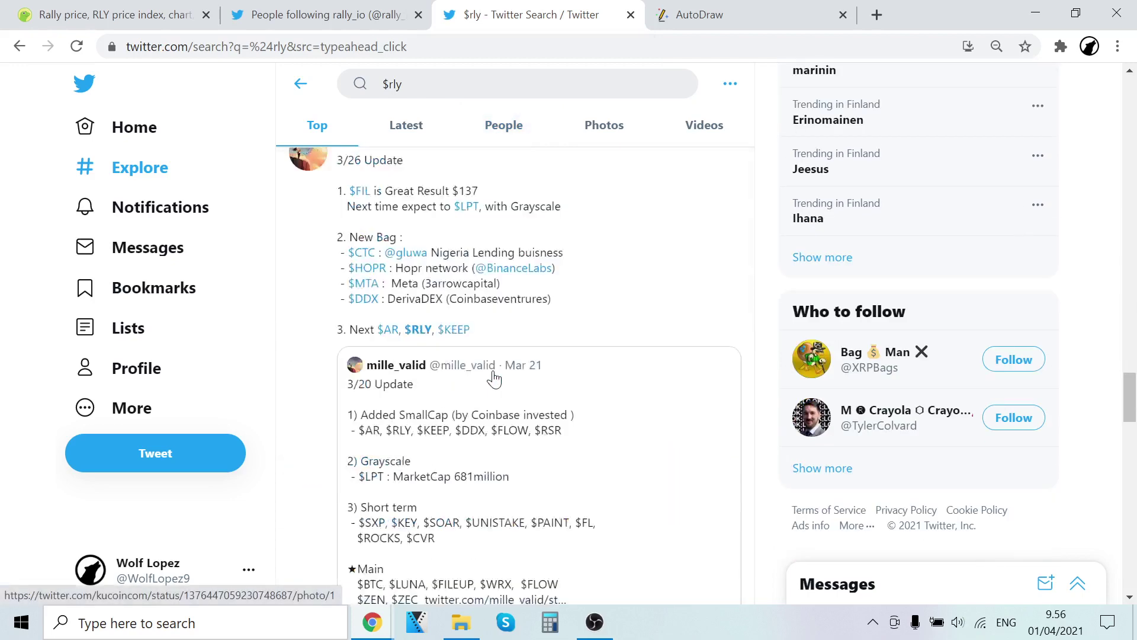
{"action": "scroll", "coordinate": [533, 373], "scroll_direction": "down", "scroll_amount": 5}
{"action": "scroll", "coordinate": [608, 373], "scroll_direction": "down", "scroll_amount": 3}
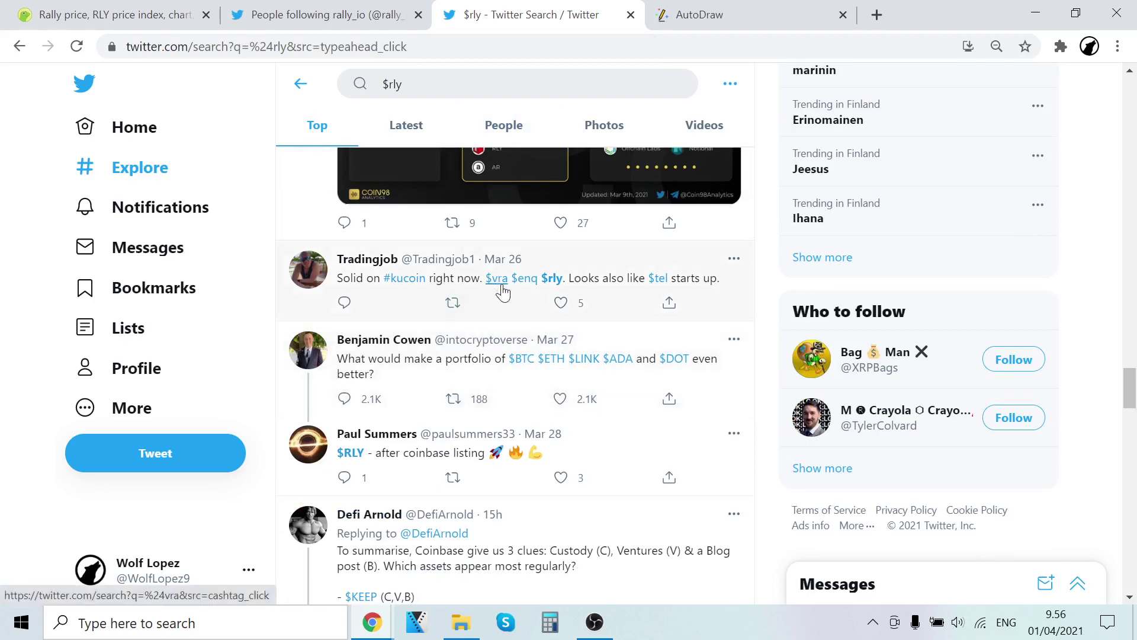
{"action": "scroll", "coordinate": [503, 289], "scroll_direction": "down", "scroll_amount": 4}
{"action": "scroll", "coordinate": [497, 315], "scroll_direction": "up", "scroll_amount": 2}
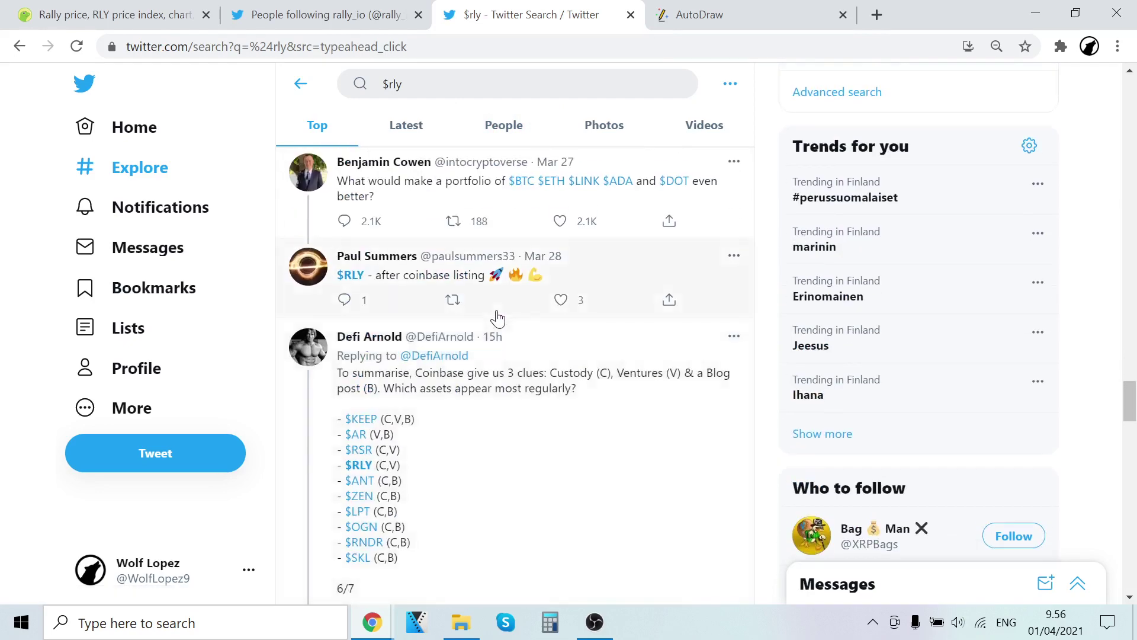
{"action": "scroll", "coordinate": [576, 331], "scroll_direction": "down", "scroll_amount": 5}
{"action": "scroll", "coordinate": [640, 329], "scroll_direction": "down", "scroll_amount": 4}
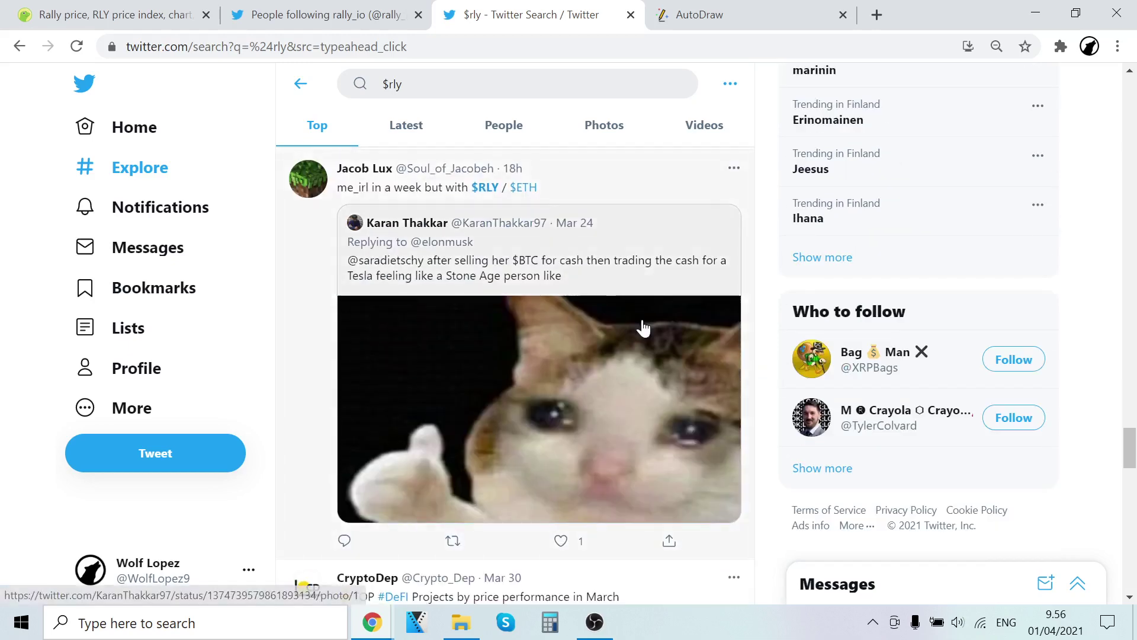
{"action": "scroll", "coordinate": [638, 330], "scroll_direction": "down", "scroll_amount": 5}
{"action": "scroll", "coordinate": [682, 324], "scroll_direction": "down", "scroll_amount": 3}
{"action": "scroll", "coordinate": [683, 324], "scroll_direction": "down", "scroll_amount": 4}
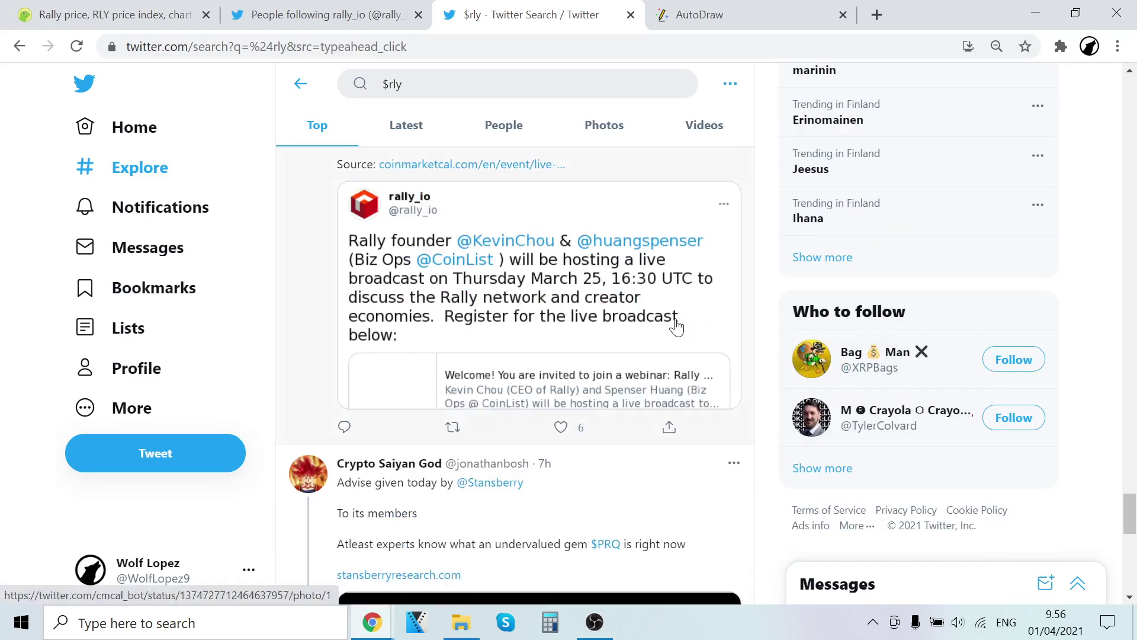
{"action": "scroll", "coordinate": [683, 324], "scroll_direction": "down", "scroll_amount": 4}
{"action": "scroll", "coordinate": [638, 330], "scroll_direction": "down", "scroll_amount": 5}
{"action": "scroll", "coordinate": [639, 329], "scroll_direction": "down", "scroll_amount": 3}
{"action": "key", "text": "Home"}
- Switch the $rly Twitter search to the Latest tweets view
{"action": "left_click", "coordinate": [407, 132]}
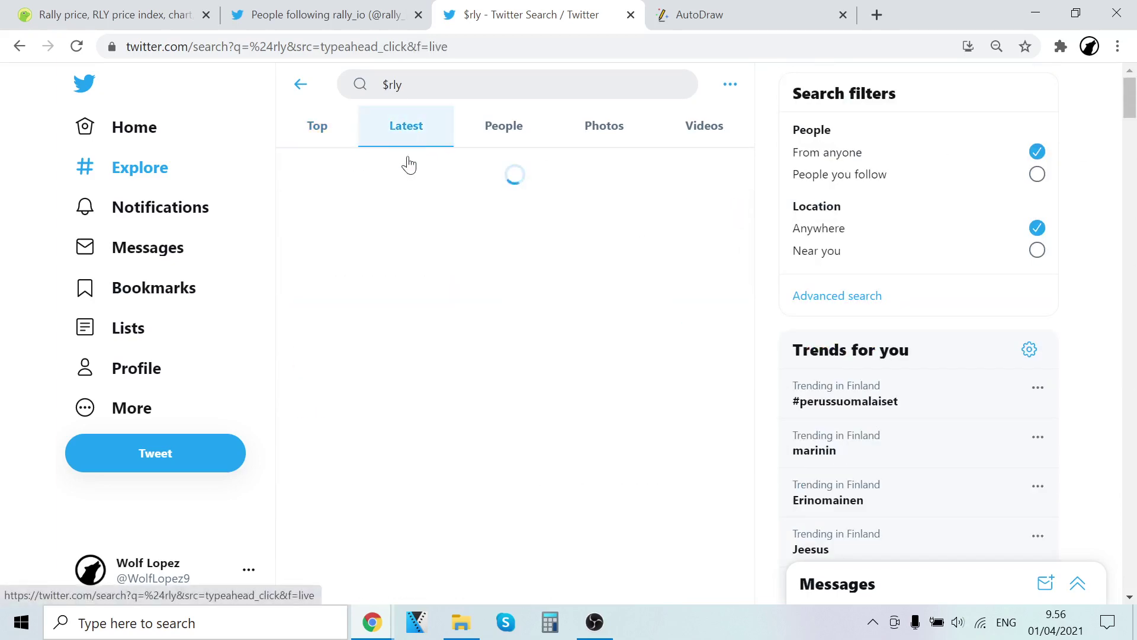
{"action": "scroll", "coordinate": [516, 258], "scroll_direction": "down", "scroll_amount": 4}
{"action": "scroll", "coordinate": [516, 266], "scroll_direction": "down", "scroll_amount": 4}
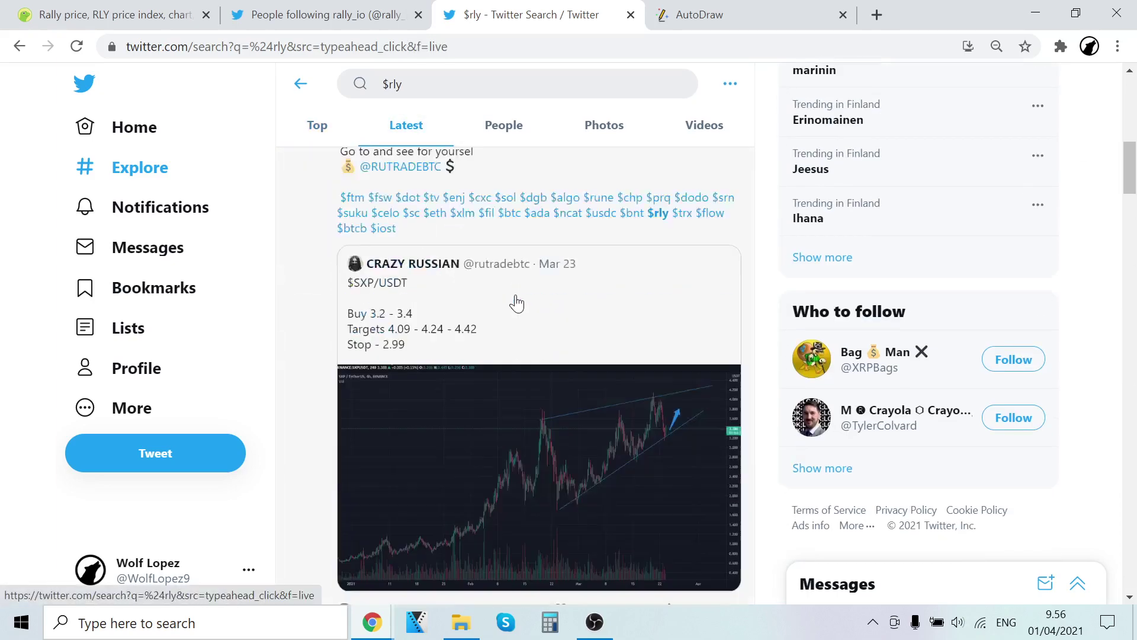
{"action": "scroll", "coordinate": [553, 308], "scroll_direction": "down", "scroll_amount": 2}
{"action": "scroll", "coordinate": [553, 308], "scroll_direction": "down", "scroll_amount": 5}
{"action": "scroll", "coordinate": [507, 338], "scroll_direction": "down", "scroll_amount": 5}
{"action": "scroll", "coordinate": [502, 346], "scroll_direction": "down", "scroll_amount": 3}
{"action": "scroll", "coordinate": [502, 346], "scroll_direction": "down", "scroll_amount": 5}
{"action": "scroll", "coordinate": [502, 346], "scroll_direction": "down", "scroll_amount": 5}
{"action": "scroll", "coordinate": [502, 347], "scroll_direction": "down", "scroll_amount": 5}
{"action": "scroll", "coordinate": [490, 351], "scroll_direction": "down", "scroll_amount": 2}
{"action": "scroll", "coordinate": [480, 353], "scroll_direction": "down", "scroll_amount": 5}
{"action": "scroll", "coordinate": [445, 352], "scroll_direction": "down", "scroll_amount": 5}
{"action": "scroll", "coordinate": [440, 347], "scroll_direction": "down", "scroll_amount": 5}
{"action": "scroll", "coordinate": [433, 345], "scroll_direction": "down", "scroll_amount": 4}
{"action": "scroll", "coordinate": [433, 345], "scroll_direction": "down", "scroll_amount": 5}
{"action": "scroll", "coordinate": [432, 346], "scroll_direction": "down", "scroll_amount": 5}
{"action": "scroll", "coordinate": [432, 345], "scroll_direction": "down", "scroll_amount": 3}
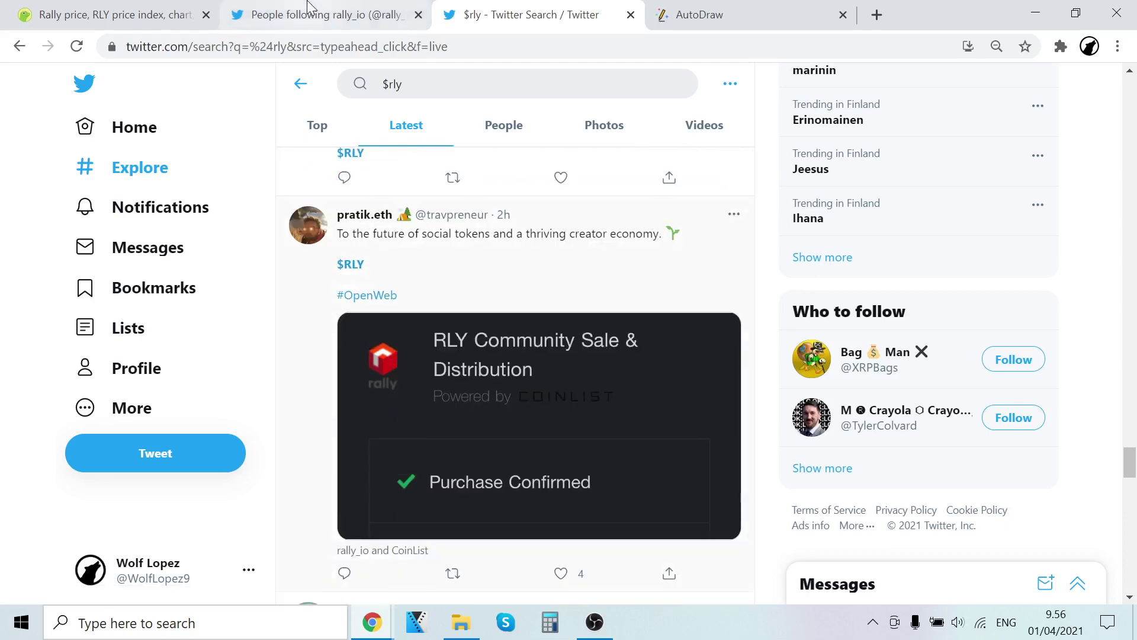
- Open rally.io from CoinGecko's Rally page, scroll to its footer, and close that tab
{"action": "left_click", "coordinate": [324, 15]}
{"action": "left_click", "coordinate": [135, 11]}
{"action": "scroll", "coordinate": [222, 205], "scroll_direction": "down", "scroll_amount": 4}
{"action": "scroll", "coordinate": [192, 418], "scroll_direction": "up", "scroll_amount": 3}
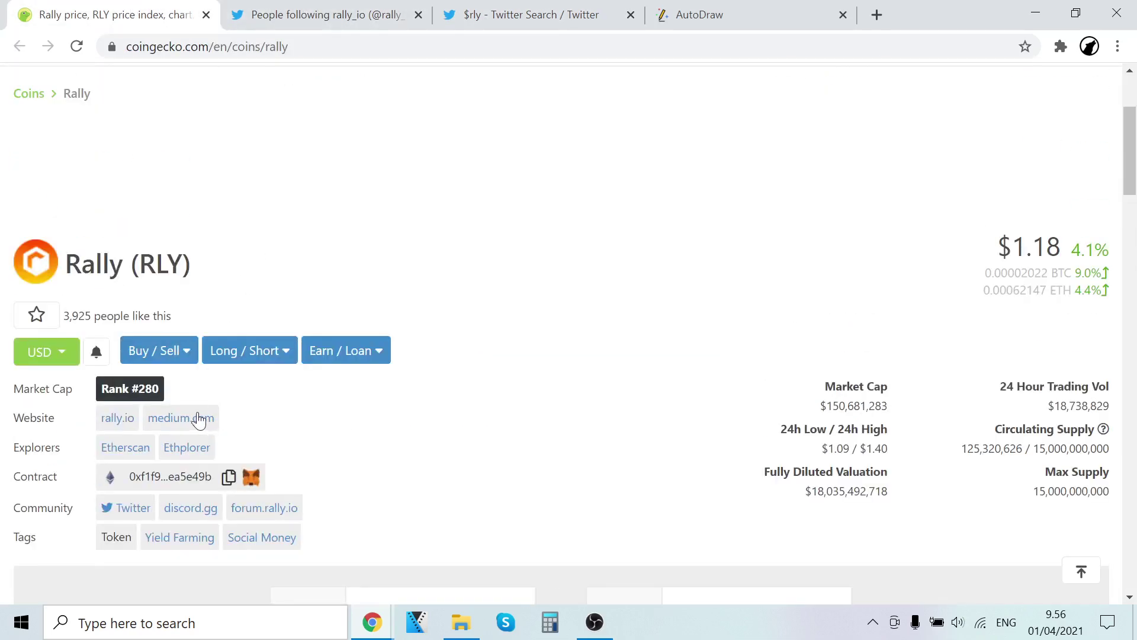
{"action": "left_click", "coordinate": [126, 423]}
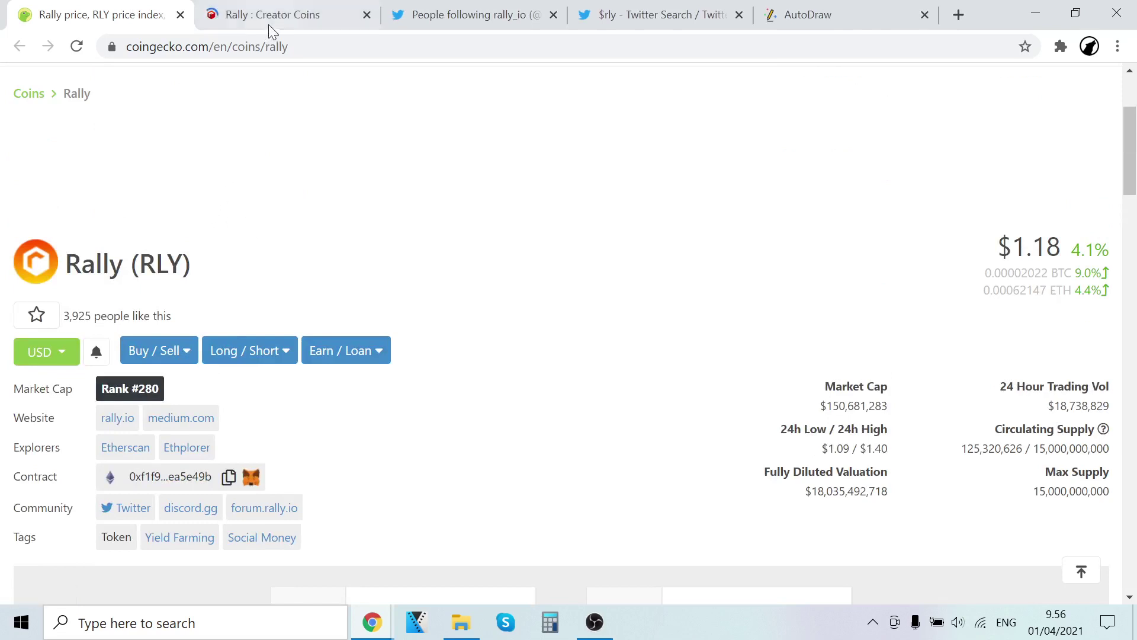
{"action": "left_click", "coordinate": [269, 15]}
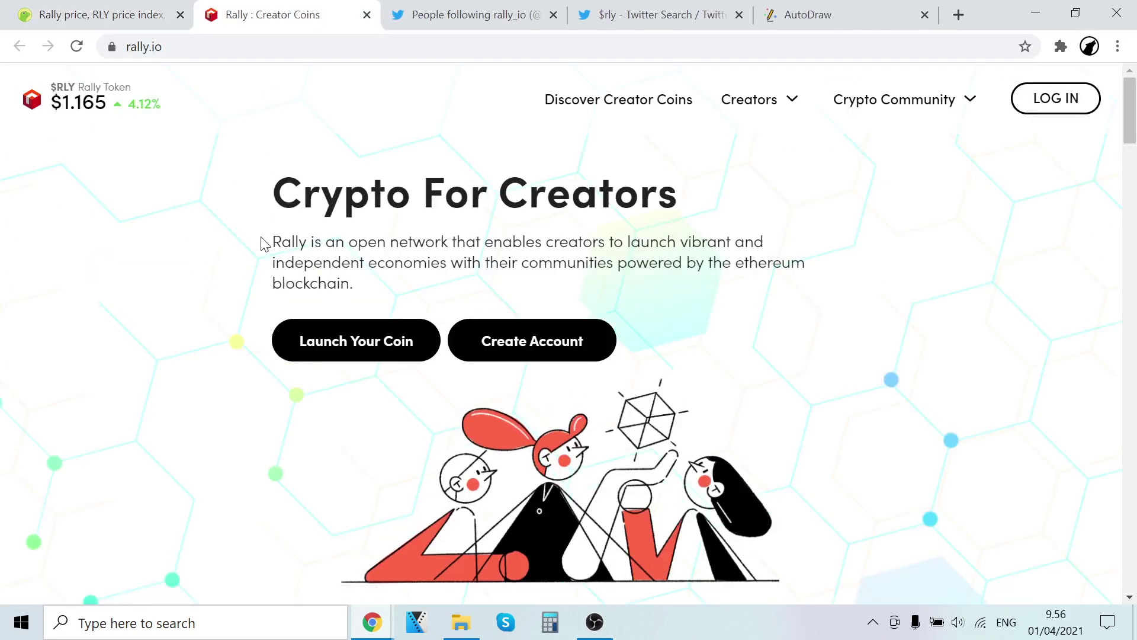
{"action": "scroll", "coordinate": [760, 264], "scroll_direction": "down", "scroll_amount": 5}
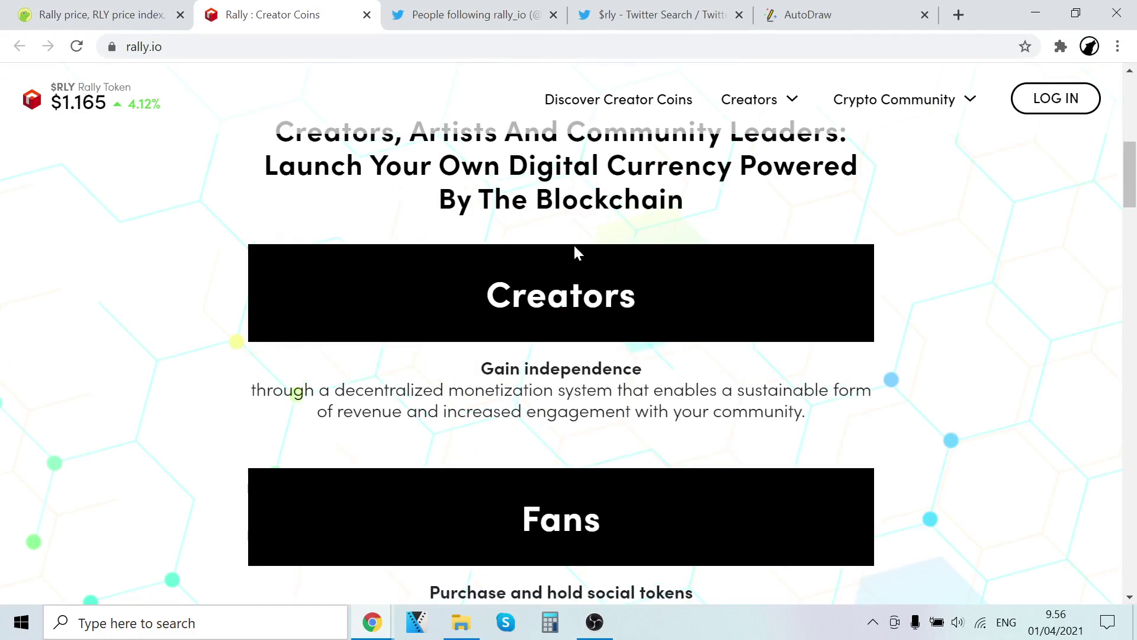
{"action": "left_click_drag", "start_coordinate": [1129, 115], "coordinate": [1108, 569]}
{"action": "scroll", "coordinate": [1108, 568], "scroll_direction": "down", "scroll_amount": 2}
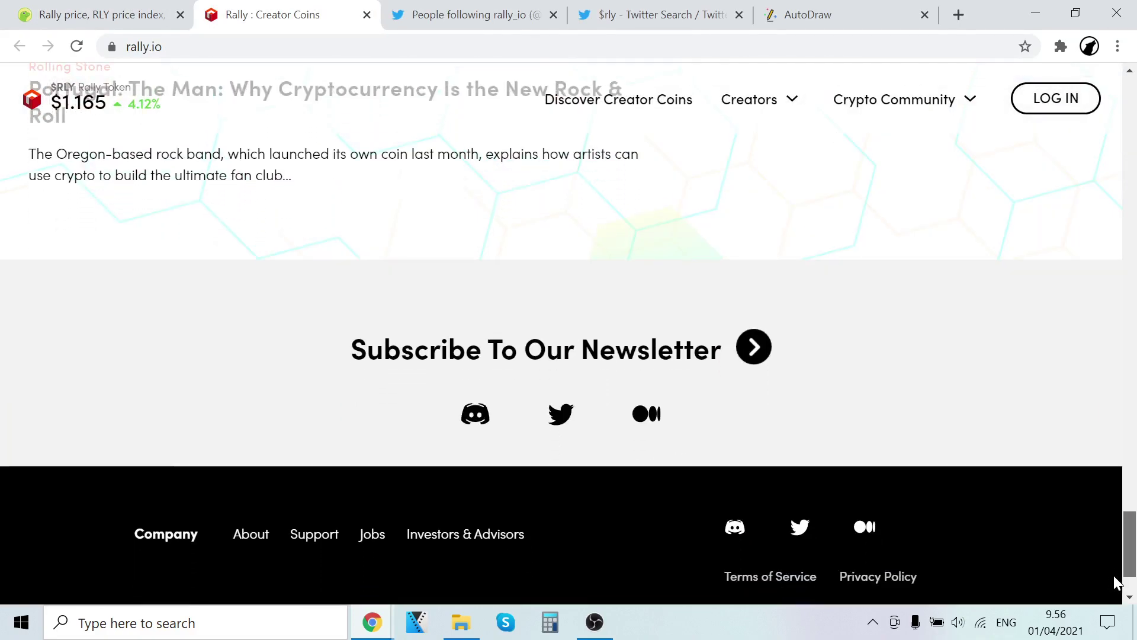
{"action": "scroll", "coordinate": [1115, 580], "scroll_direction": "down", "scroll_amount": 2}
{"action": "scroll", "coordinate": [1115, 586], "scroll_direction": "down", "scroll_amount": 2}
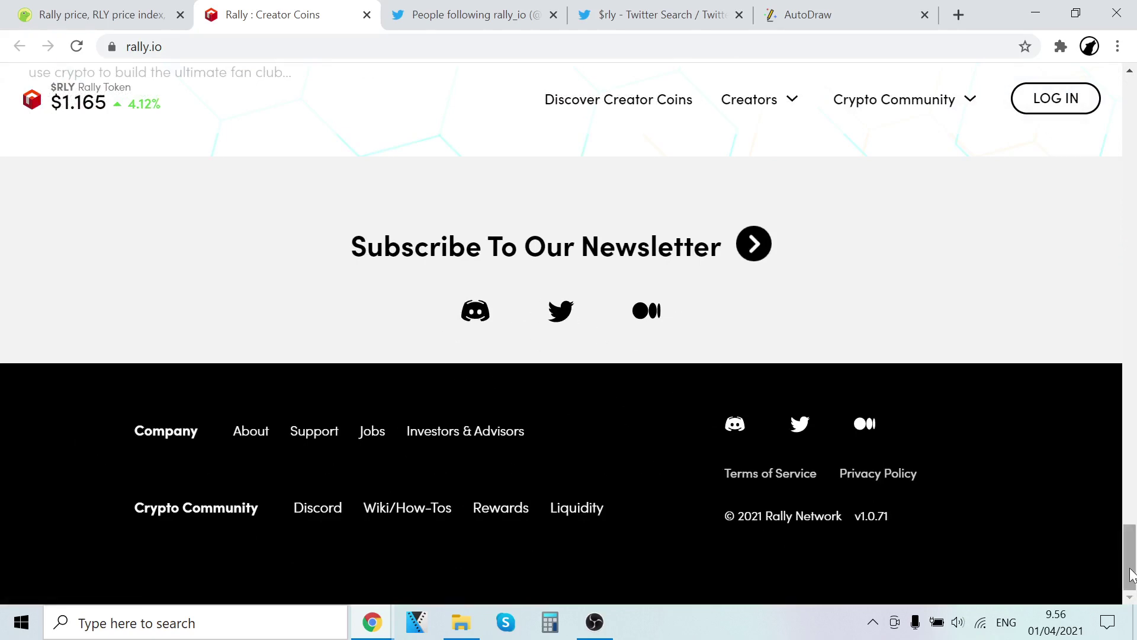
{"action": "left_click_drag", "start_coordinate": [1131, 572], "coordinate": [1129, 89]}
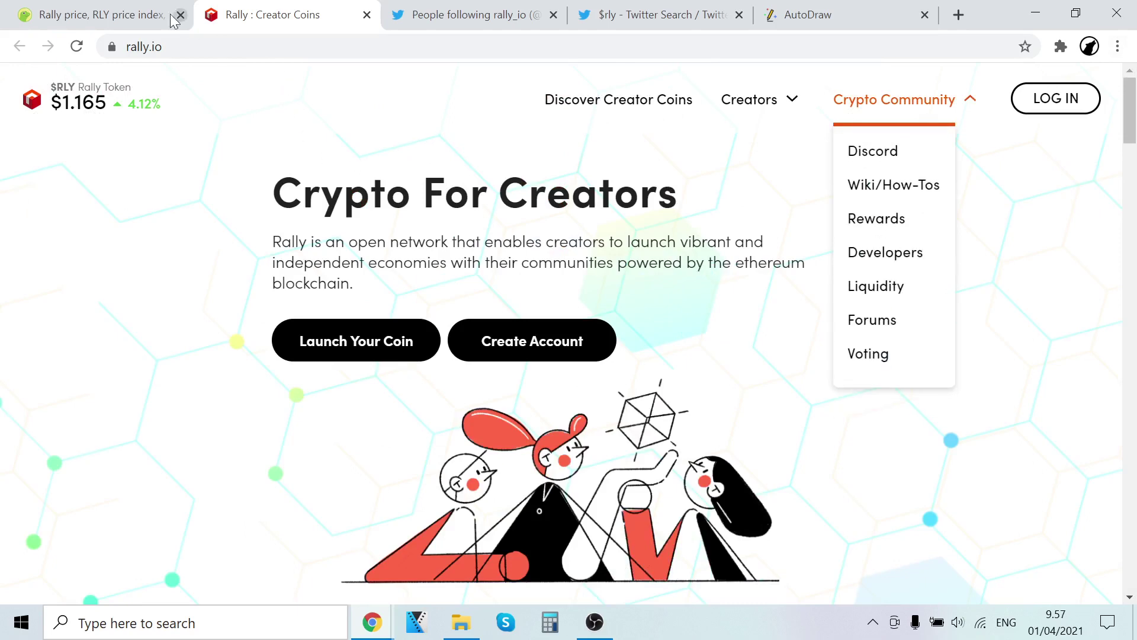
{"action": "left_click", "coordinate": [98, 15]}
- Select a browser tab, then bring OBS Studio to the front from the taskbar
{"action": "left_click", "coordinate": [367, 15]}
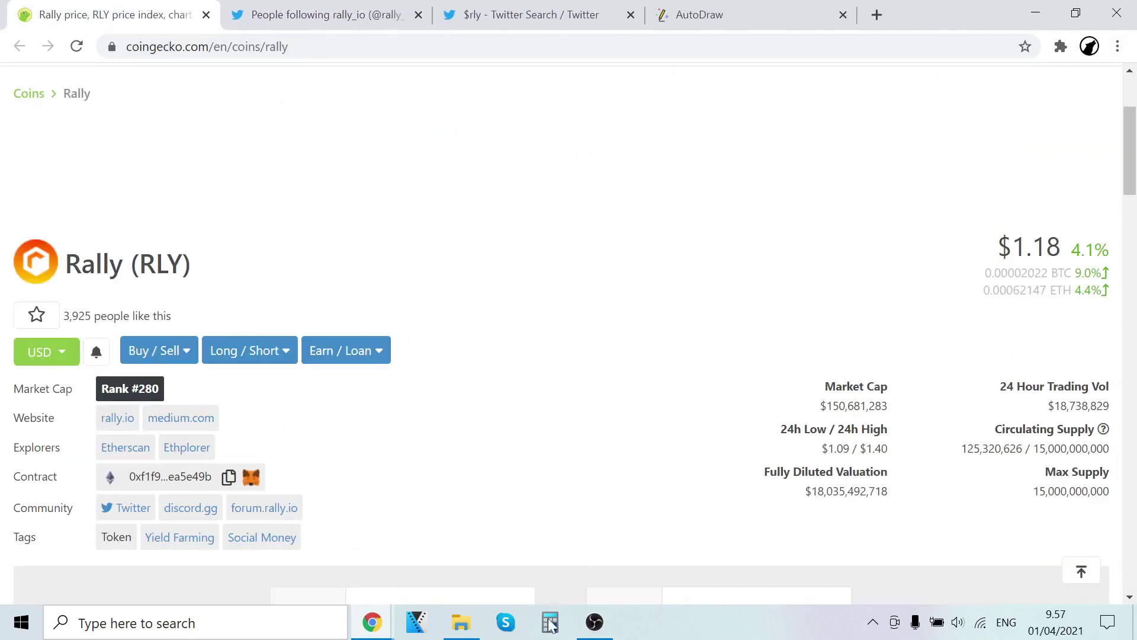
{"action": "left_click", "coordinate": [594, 622]}
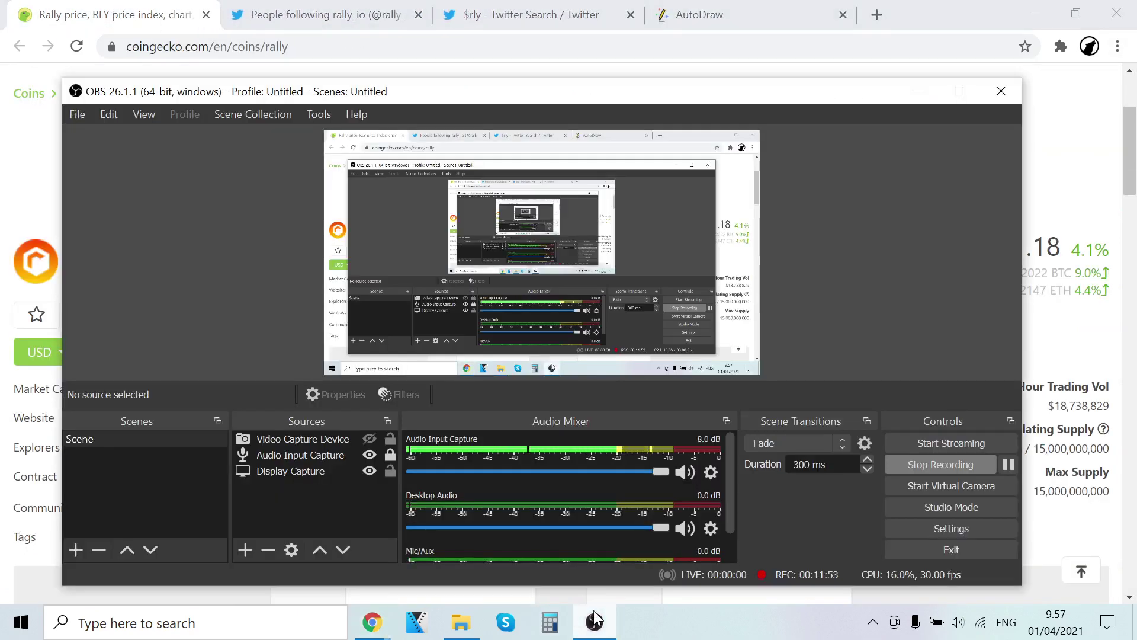